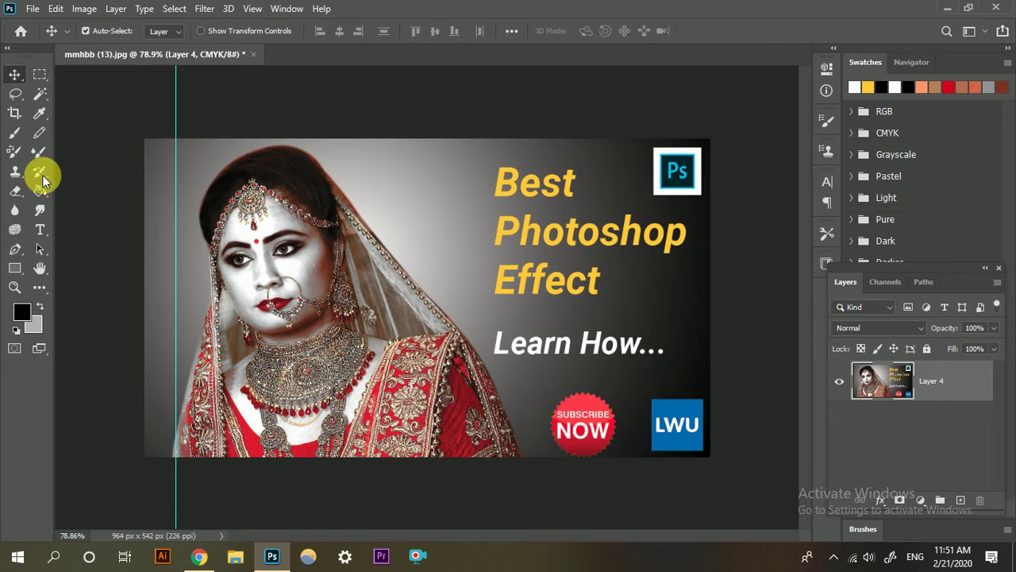
# Look through the Desktop files in the Open dialog for the bridal portrait photo.
pyautogui.click(32, 9)
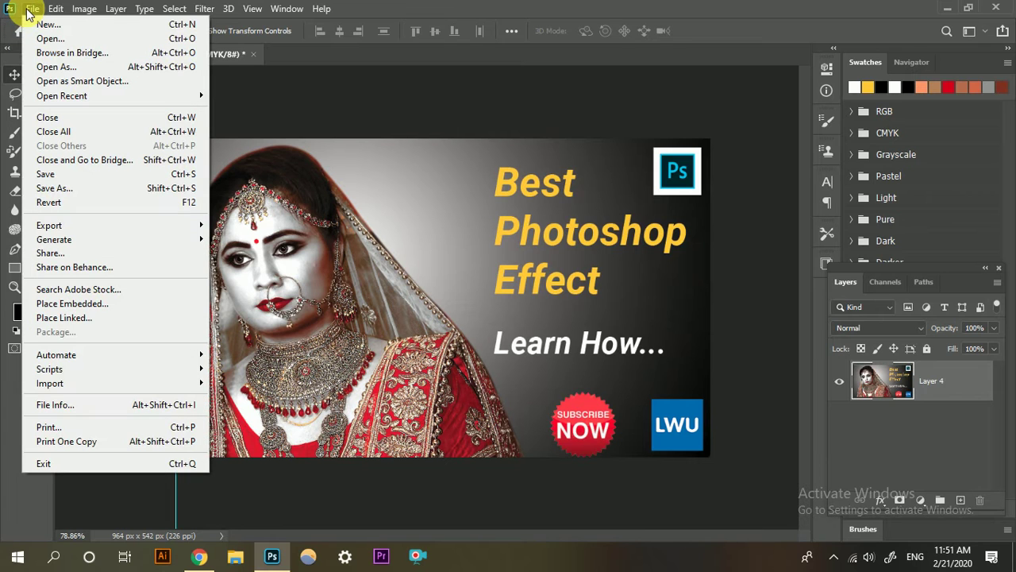
pyautogui.click(32, 8)
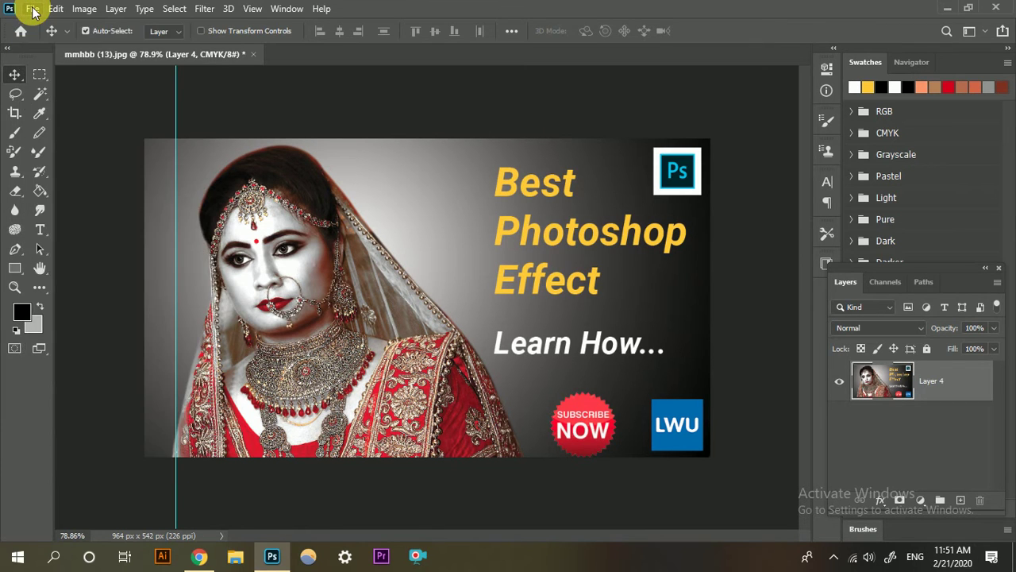
pyautogui.click(32, 9)
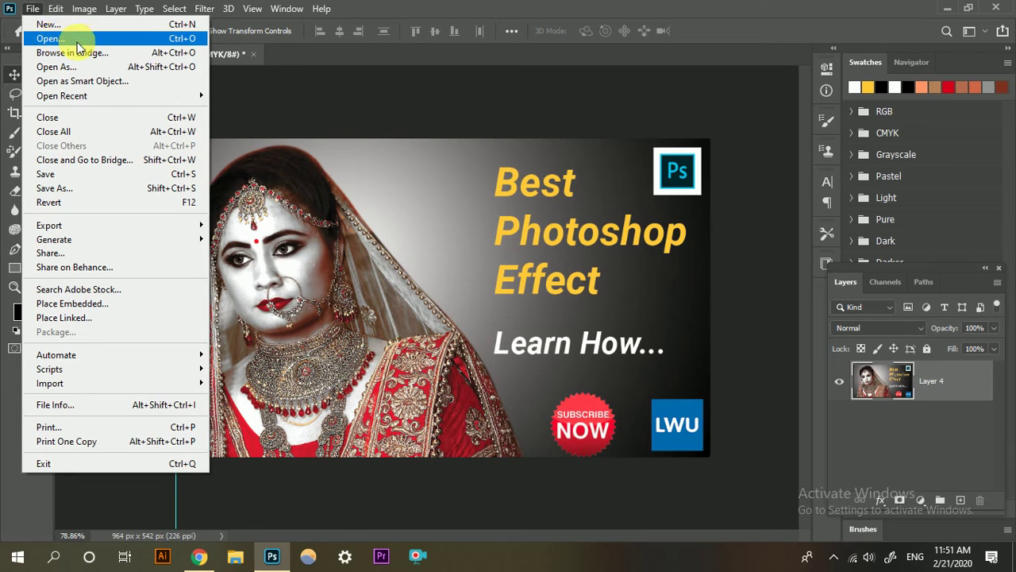
pyautogui.click(77, 39)
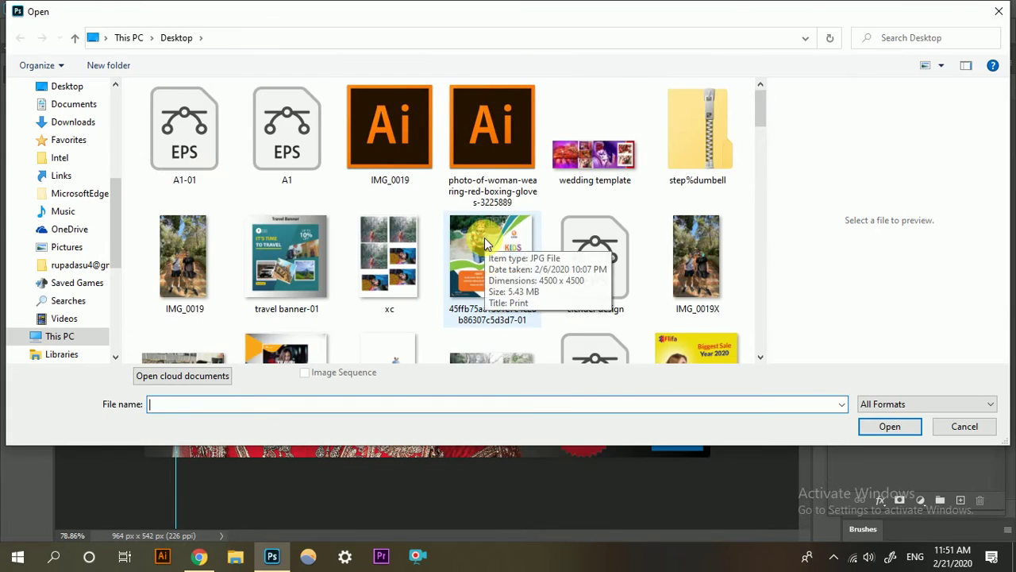
pyautogui.scroll(-3, 486, 243)
pyautogui.scroll(-10, 484, 243)
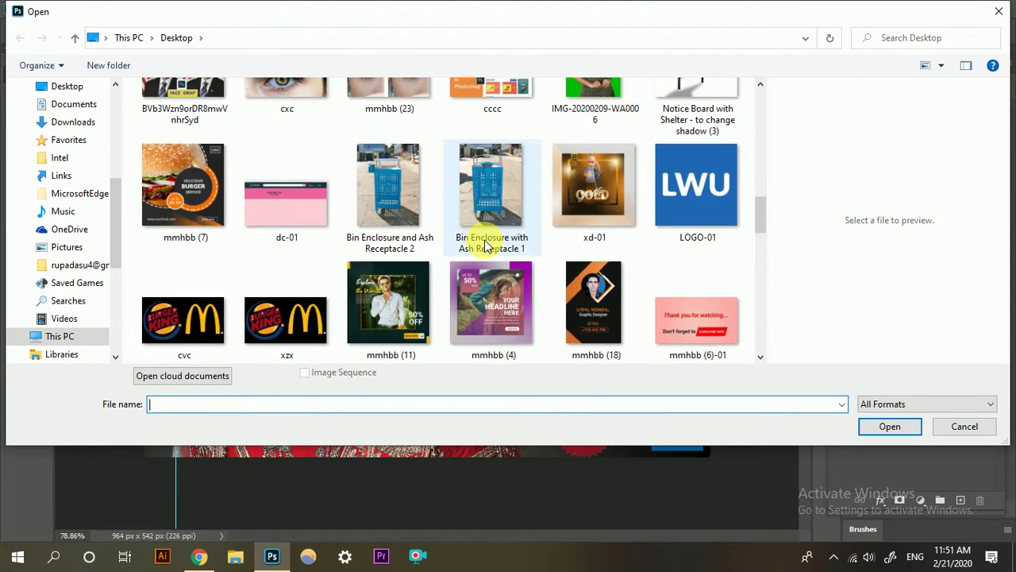
pyautogui.scroll(-5, 506, 256)
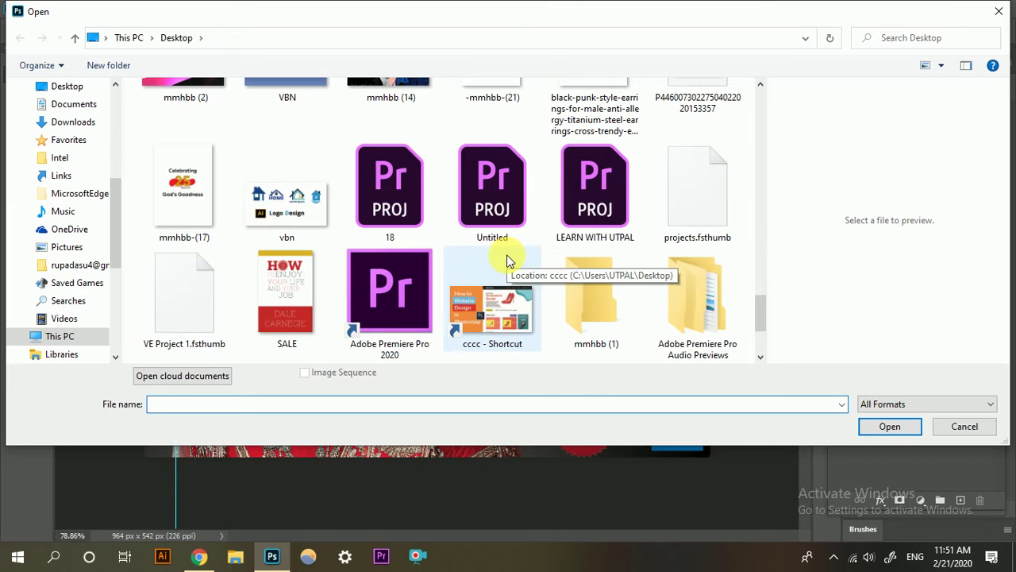
pyautogui.scroll(-2, 511, 258)
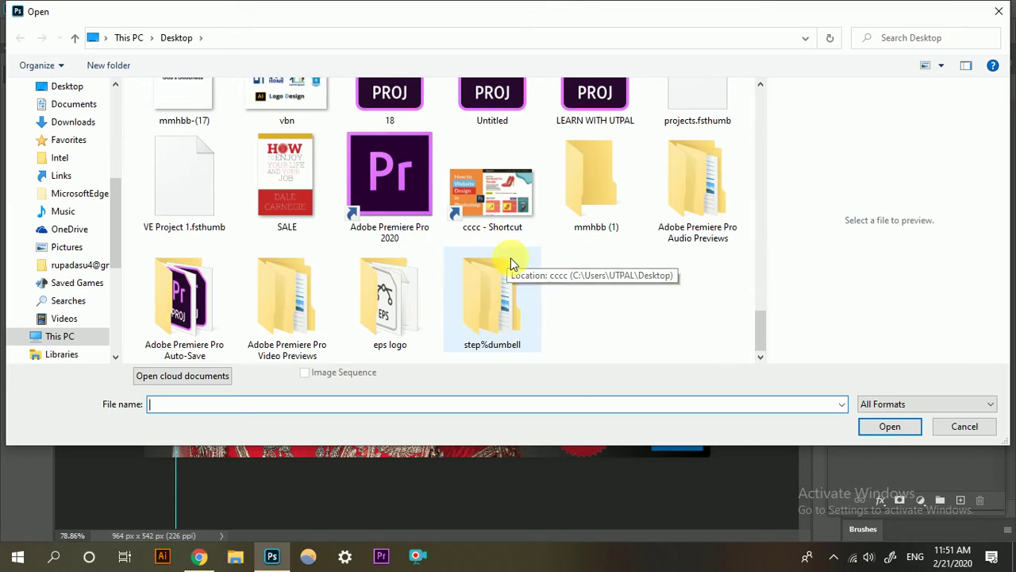
# Browse the Downloads folder inside Documents for the bridal portrait, and close the dialog without opening a file.
pyautogui.click(81, 126)
pyautogui.click(79, 105)
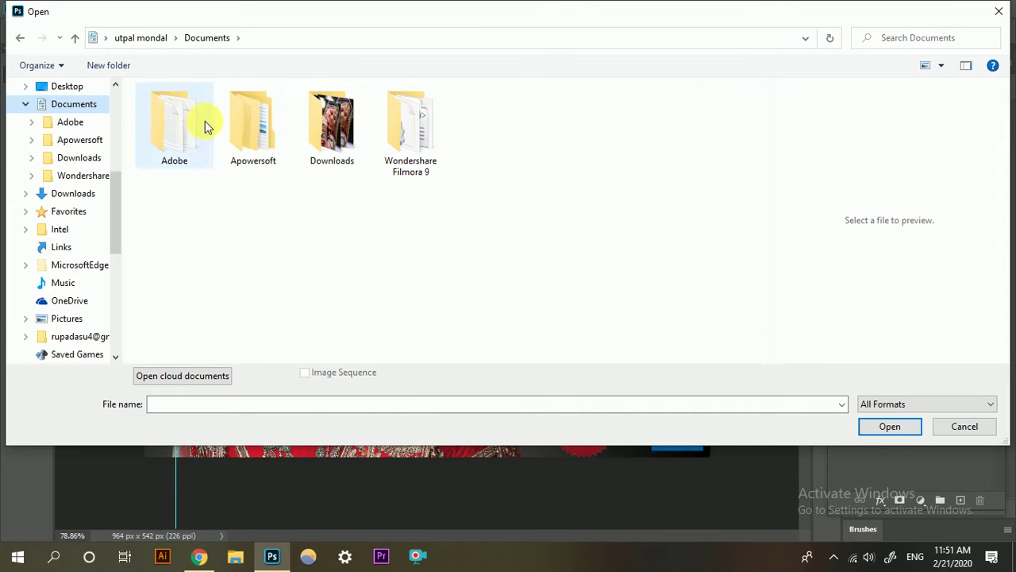
pyautogui.doubleClick(359, 143)
pyautogui.scroll(-15, 598, 286)
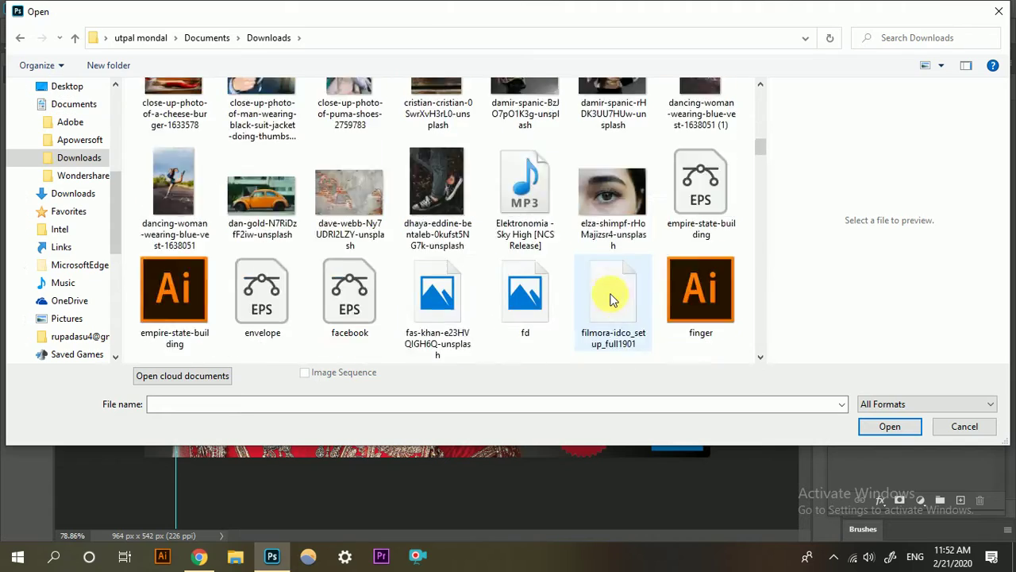
pyautogui.scroll(-3, 612, 298)
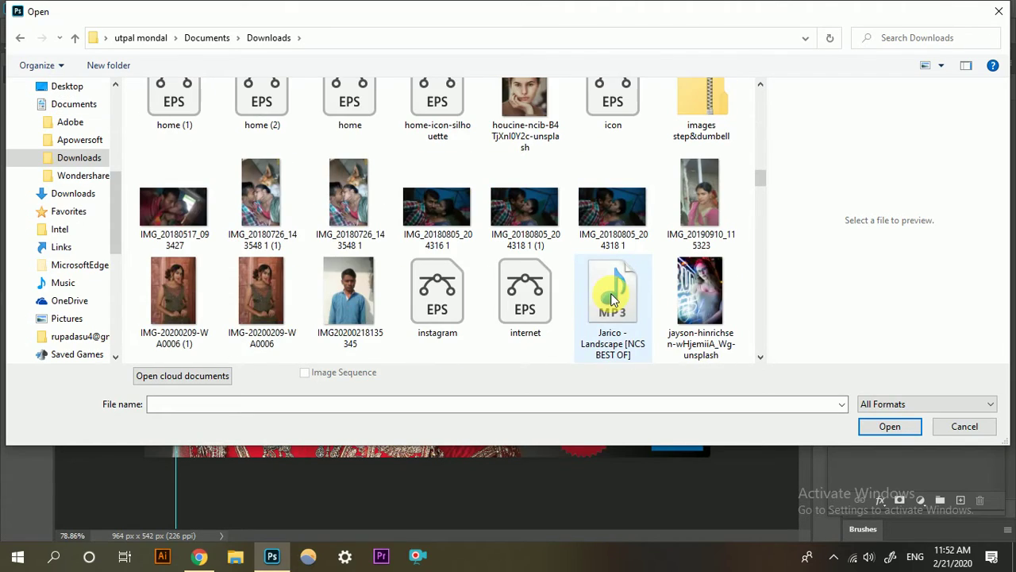
pyautogui.scroll(-5, 611, 293)
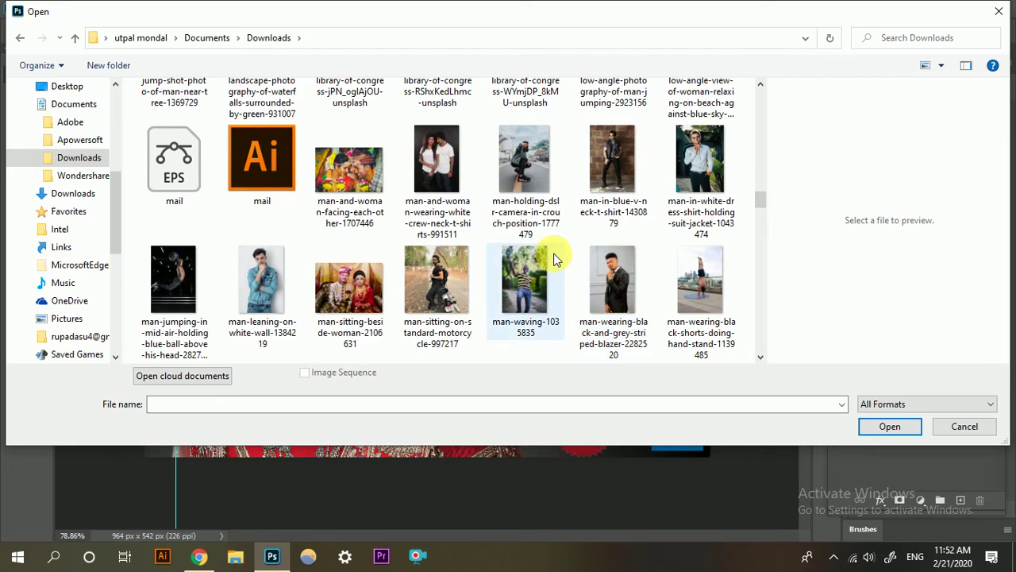
pyautogui.scroll(-3, 556, 258)
pyautogui.scroll(-2, 530, 261)
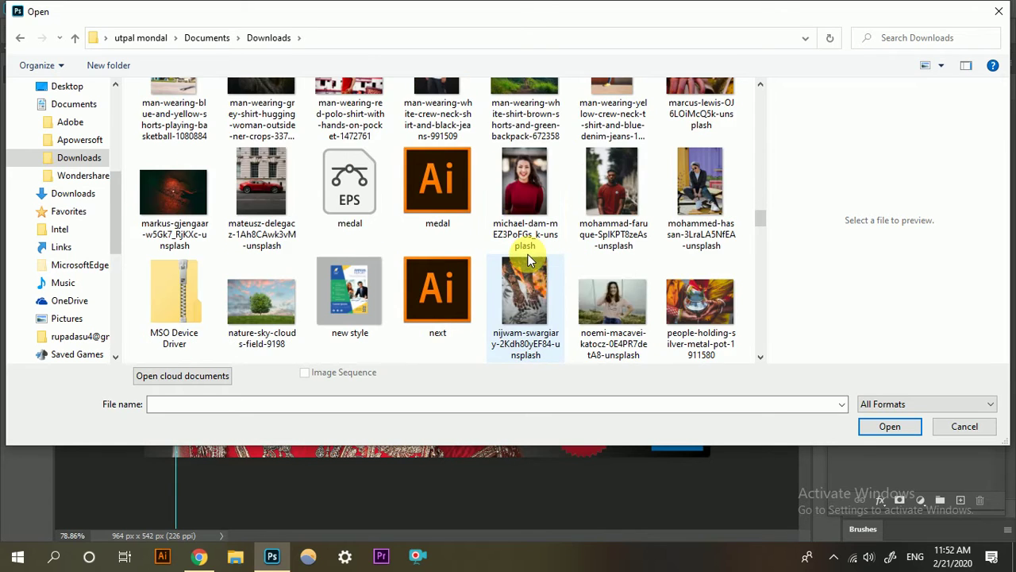
pyautogui.scroll(-2, 531, 260)
pyautogui.scroll(-1, 531, 261)
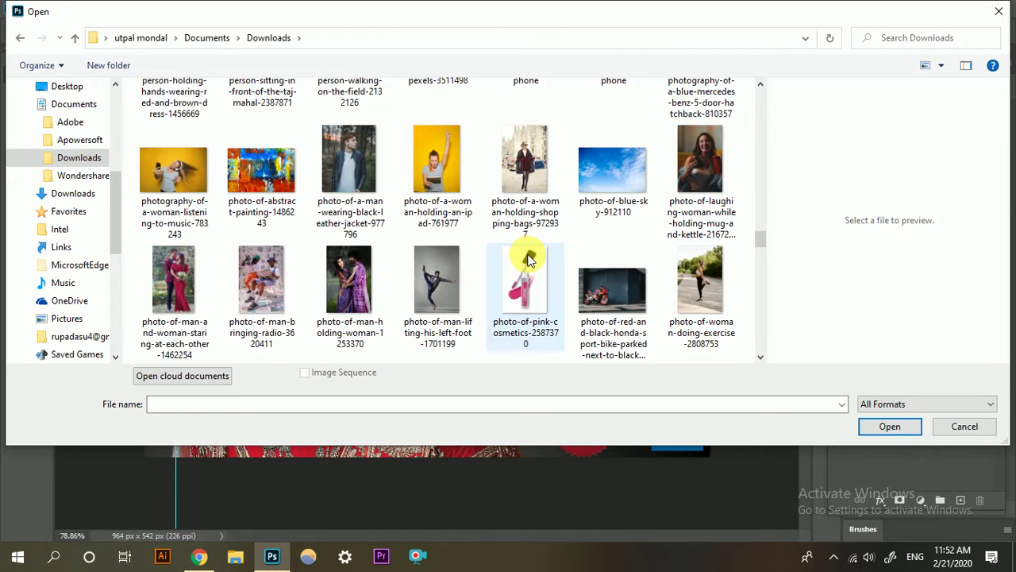
pyautogui.scroll(-1, 530, 261)
pyautogui.scroll(-2, 531, 261)
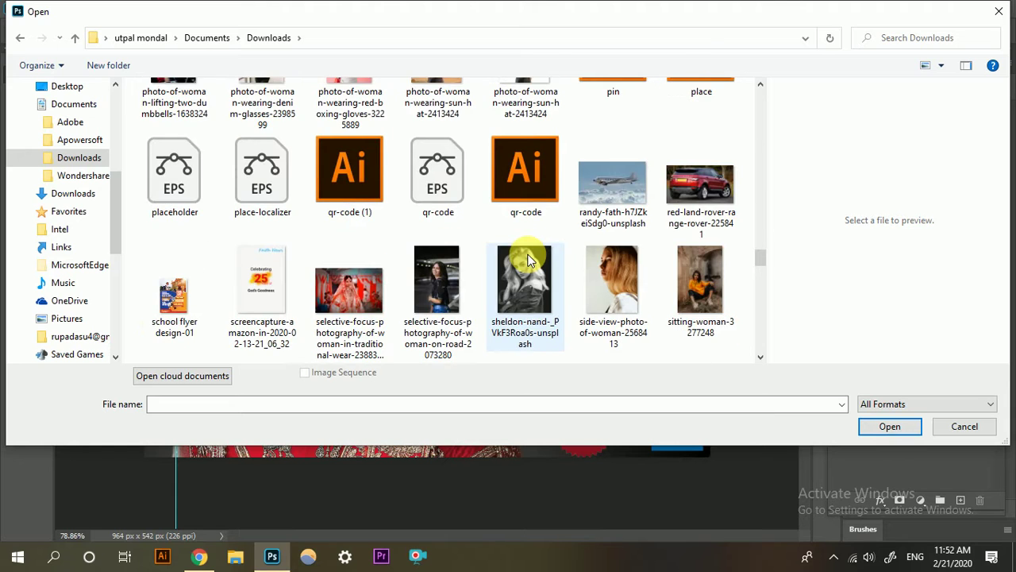
pyautogui.scroll(-1, 530, 261)
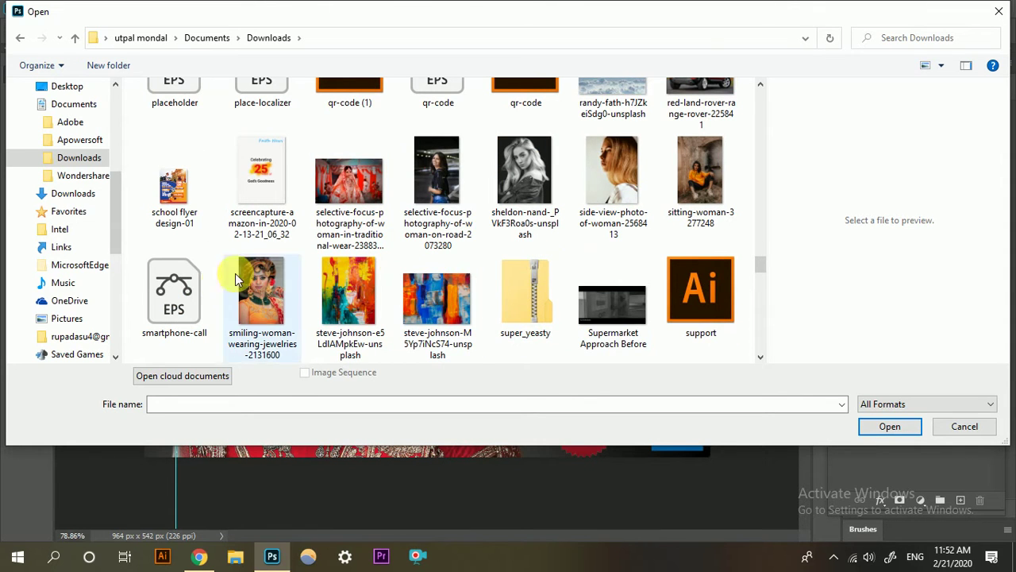
pyautogui.scroll(-2, 380, 292)
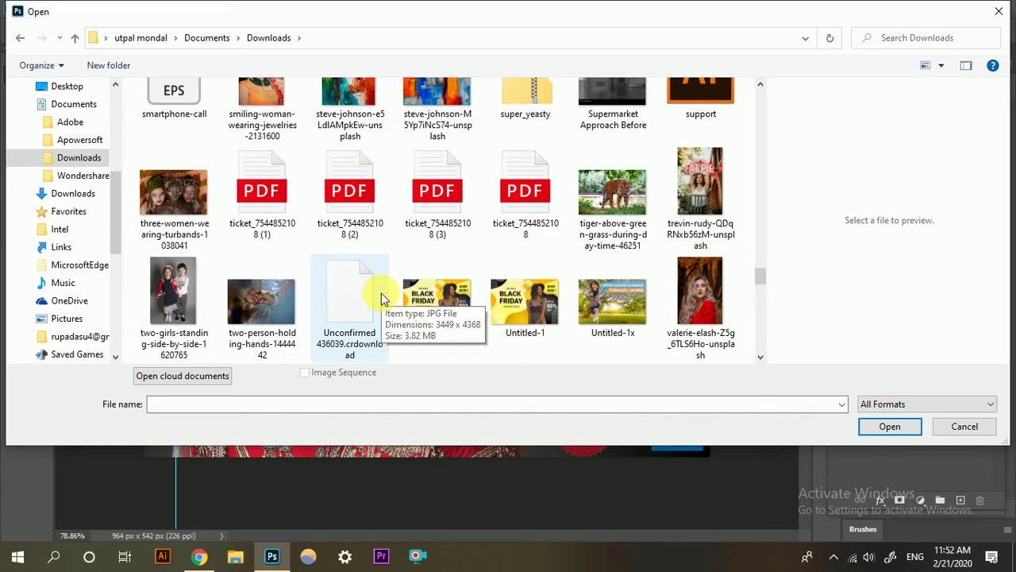
pyautogui.scroll(-4, 381, 293)
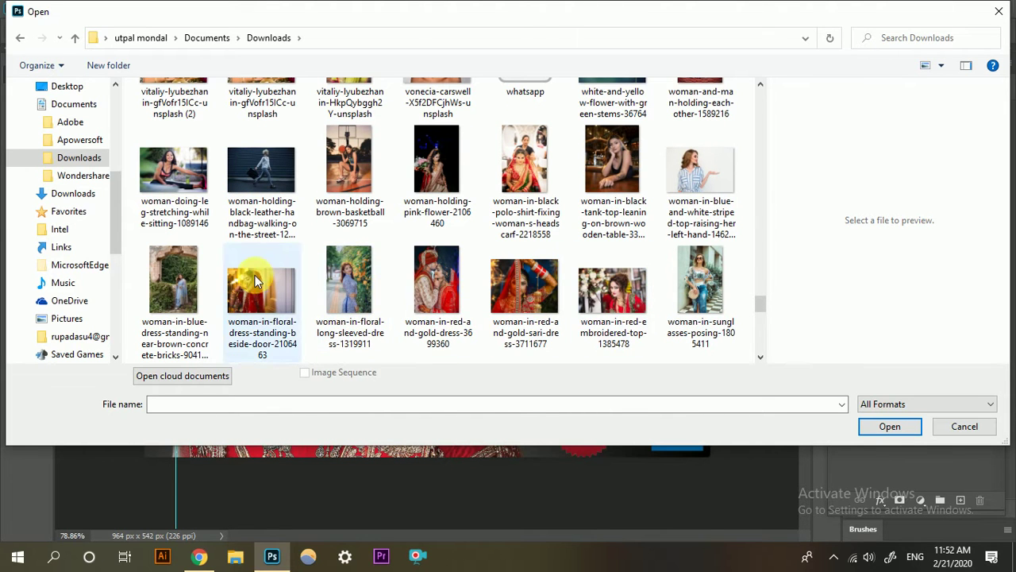
pyautogui.scroll(-1, 457, 318)
pyautogui.scroll(-2, 493, 270)
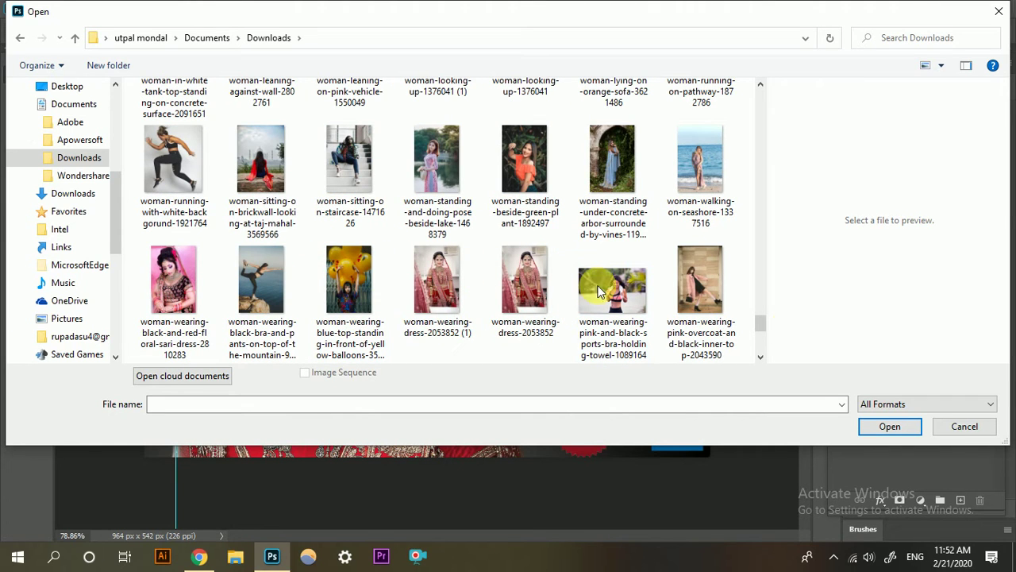
pyautogui.click(959, 426)
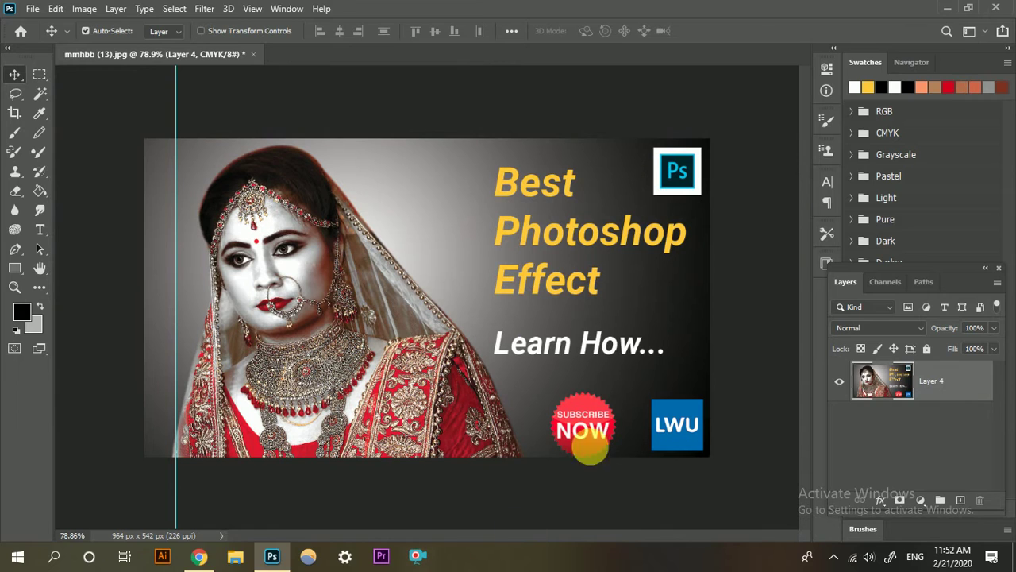
# Switch to Chrome and open the downloaded photo of the woman in the red and gold saree as a new Photoshop document.
pyautogui.click(205, 559)
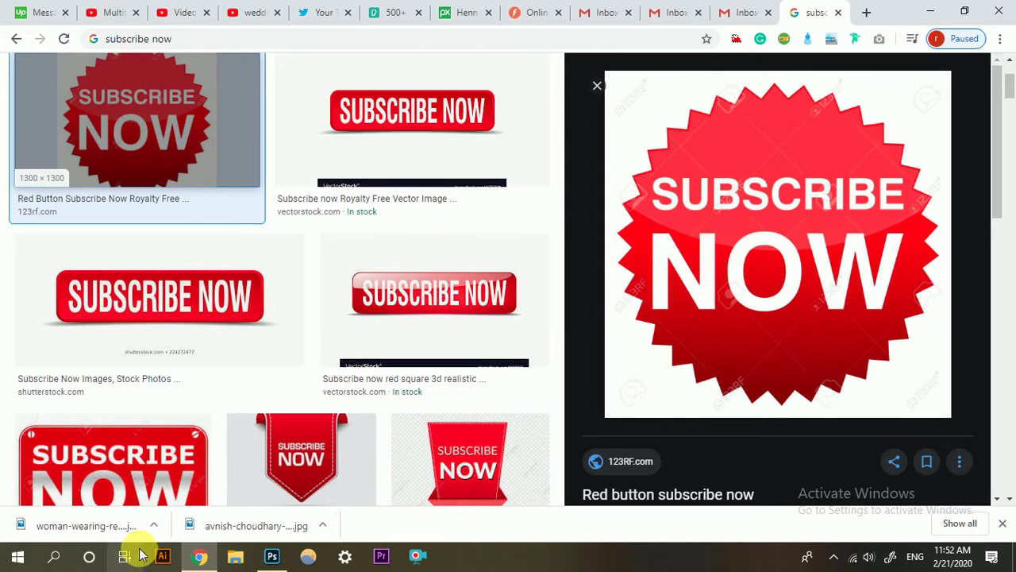
pyautogui.moveTo(111, 536); pyautogui.dragTo(321, 55)
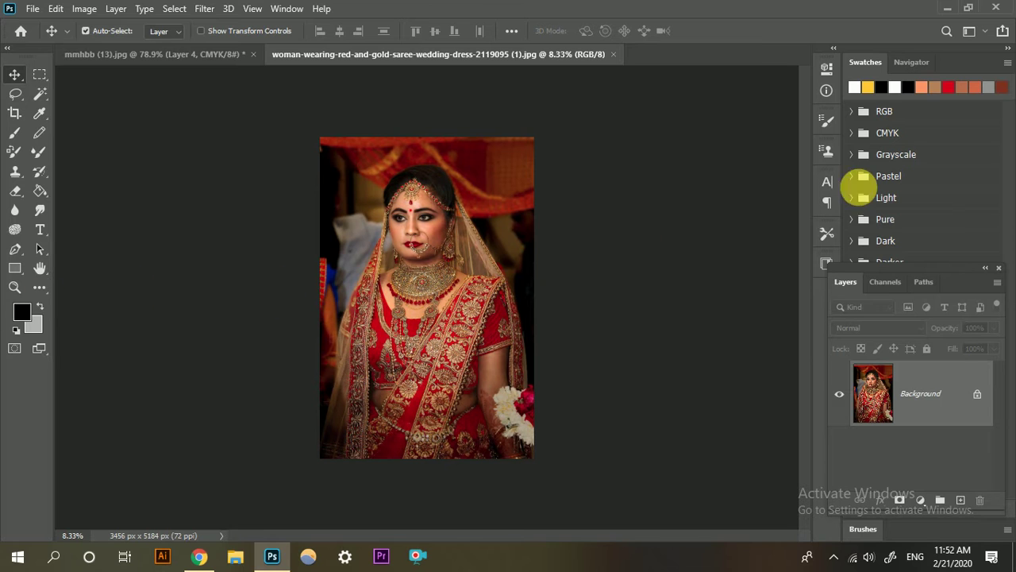
pyautogui.scroll(5, 318, 266)
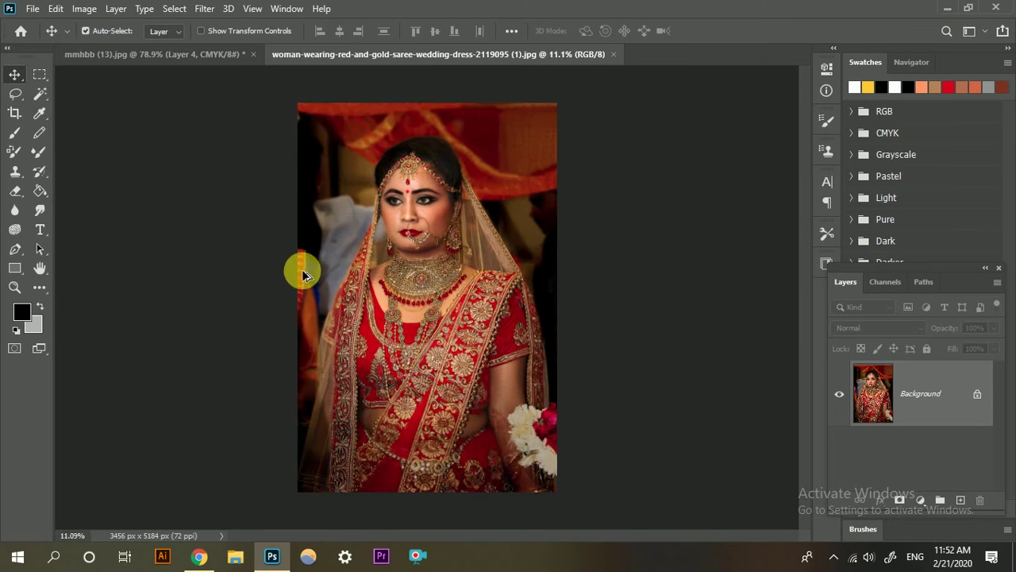
# Switch to Chrome, view the henna hands photo page on Pixabay with its related images, and return to the portrait in Photoshop.
pyautogui.click(946, 8)
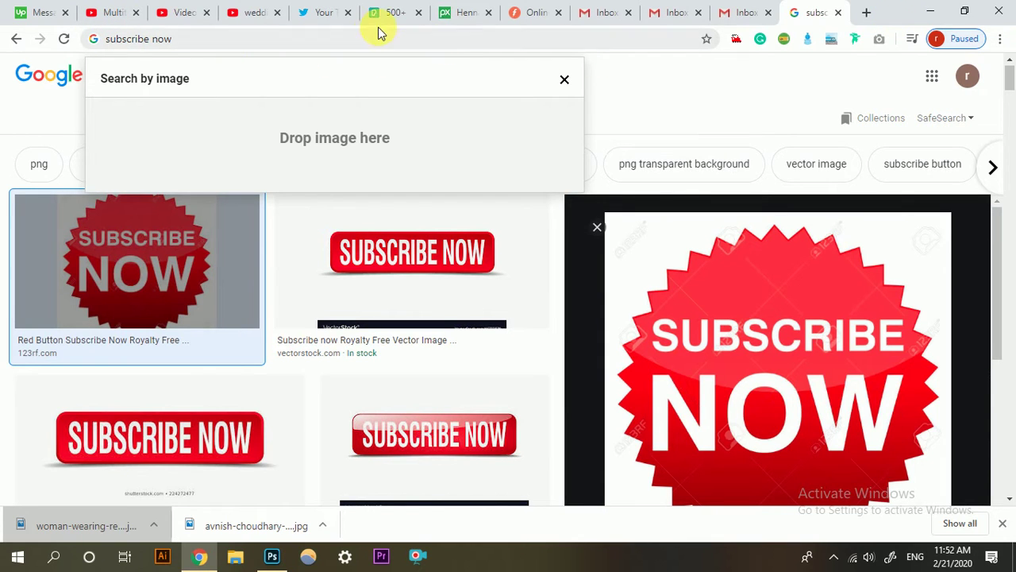
pyautogui.click(464, 13)
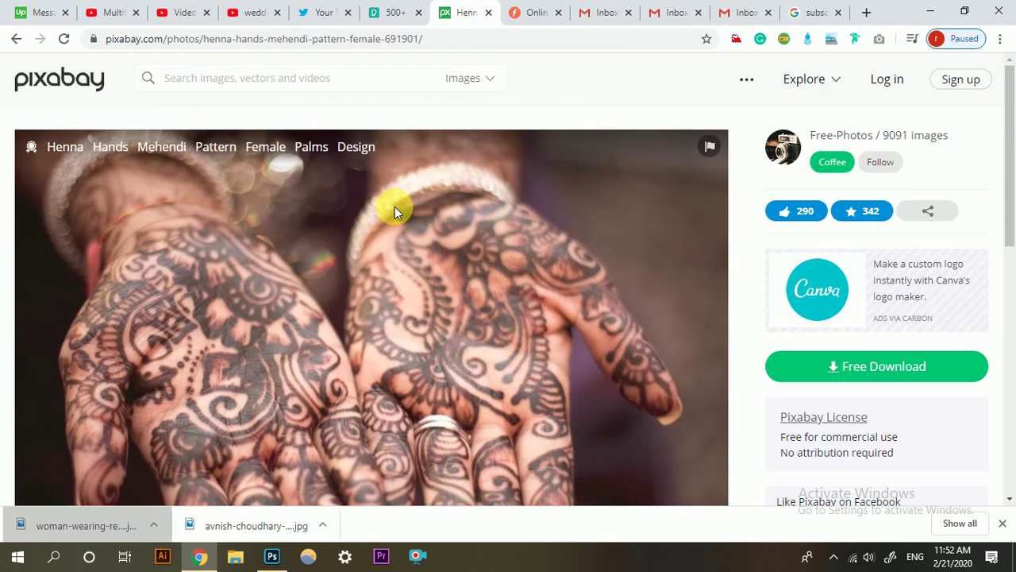
pyautogui.scroll(-4, 450, 256)
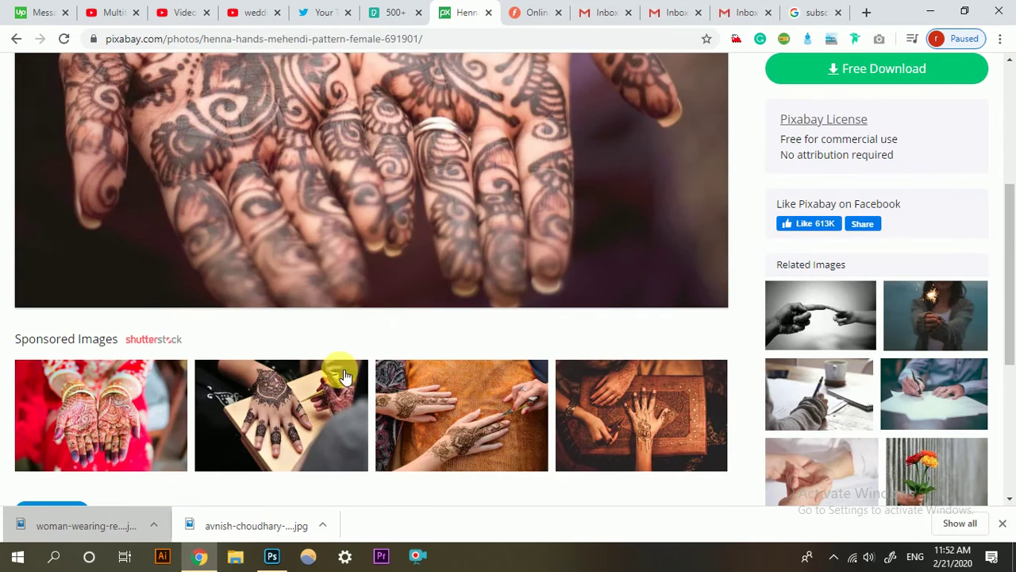
pyautogui.scroll(-2, 344, 376)
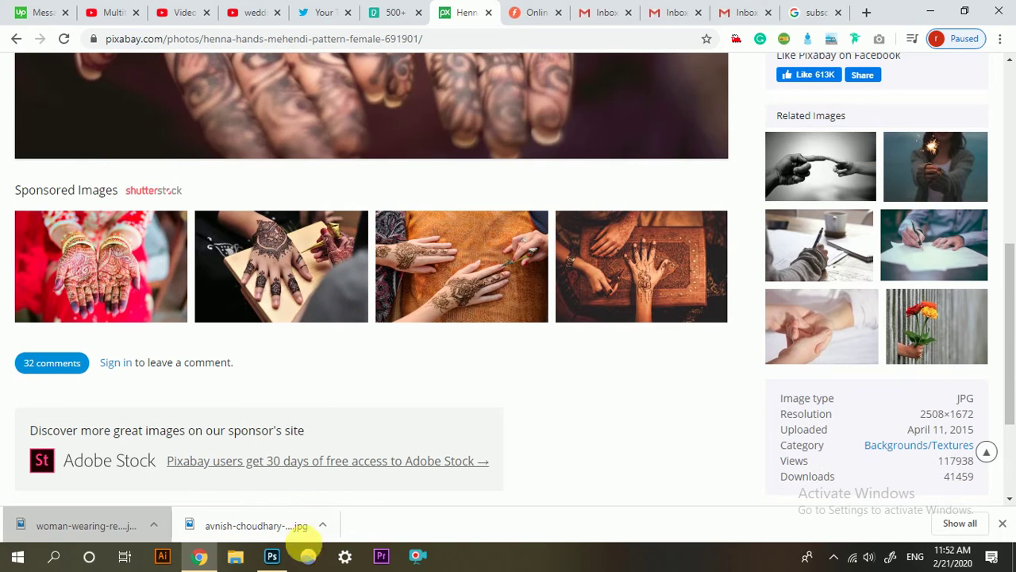
pyautogui.moveTo(271, 556)
pyautogui.click(268, 526)
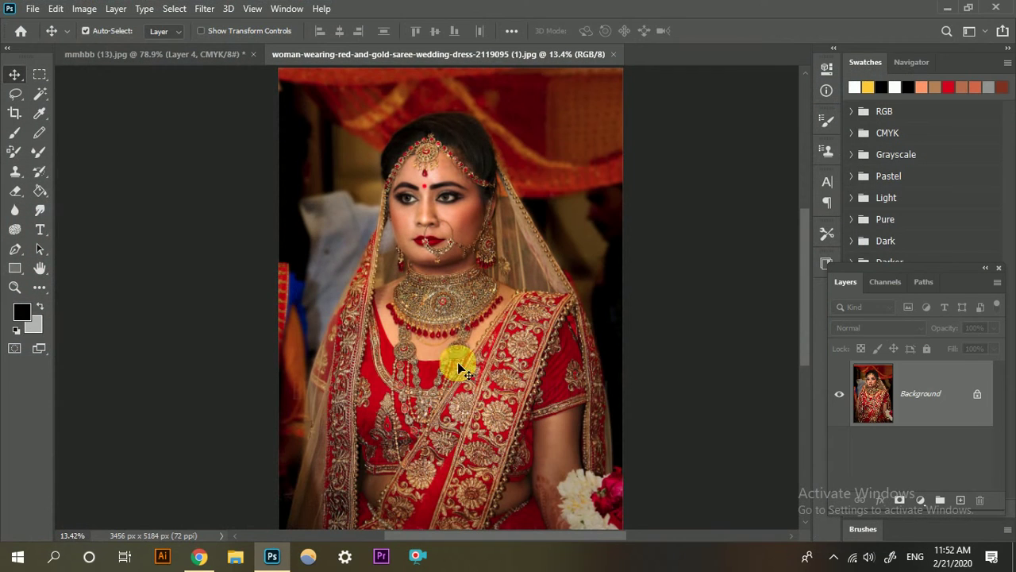
# Unlock the portrait's Background layer and duplicate it.
pyautogui.scroll(1, 437, 270)
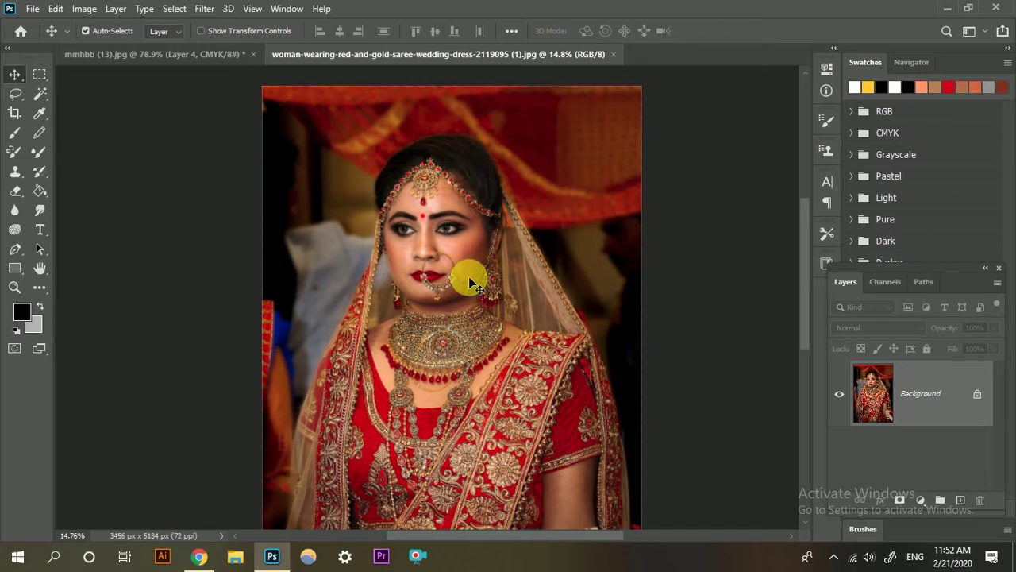
pyautogui.scroll(-1, 468, 283)
pyautogui.scroll(-1, 273, 270)
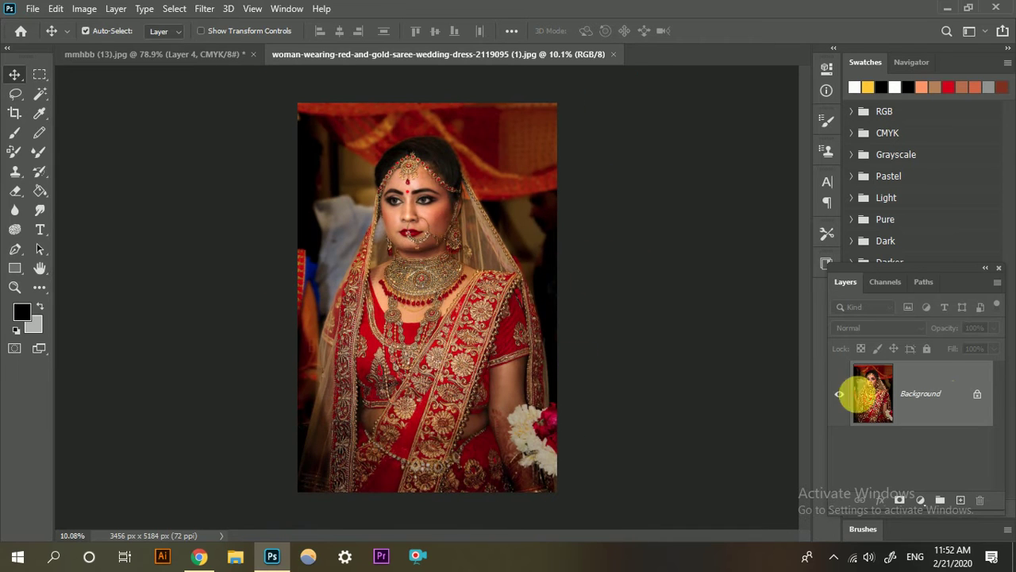
pyautogui.click(983, 401)
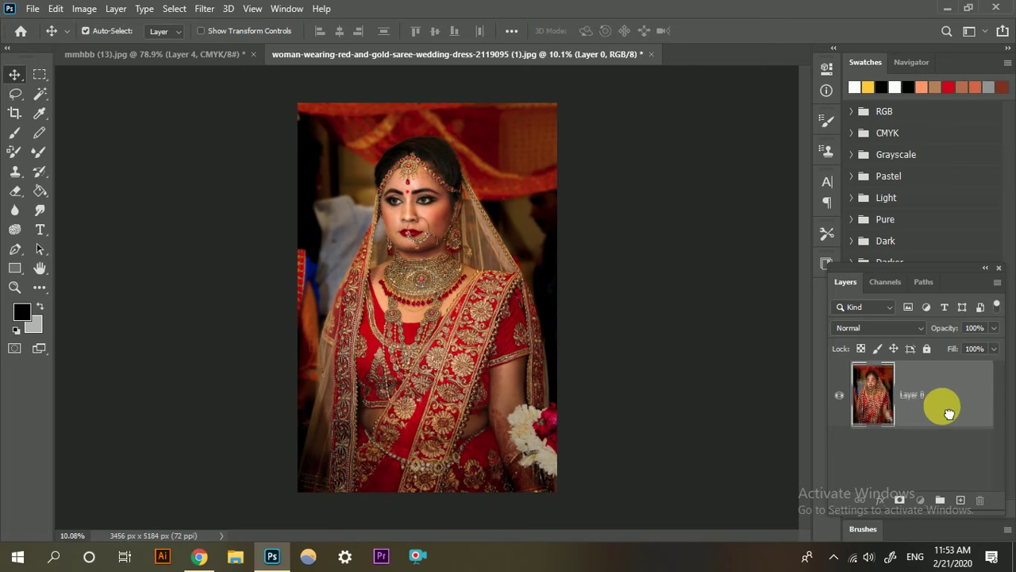
pyautogui.hotkey('ctrl', 'j')
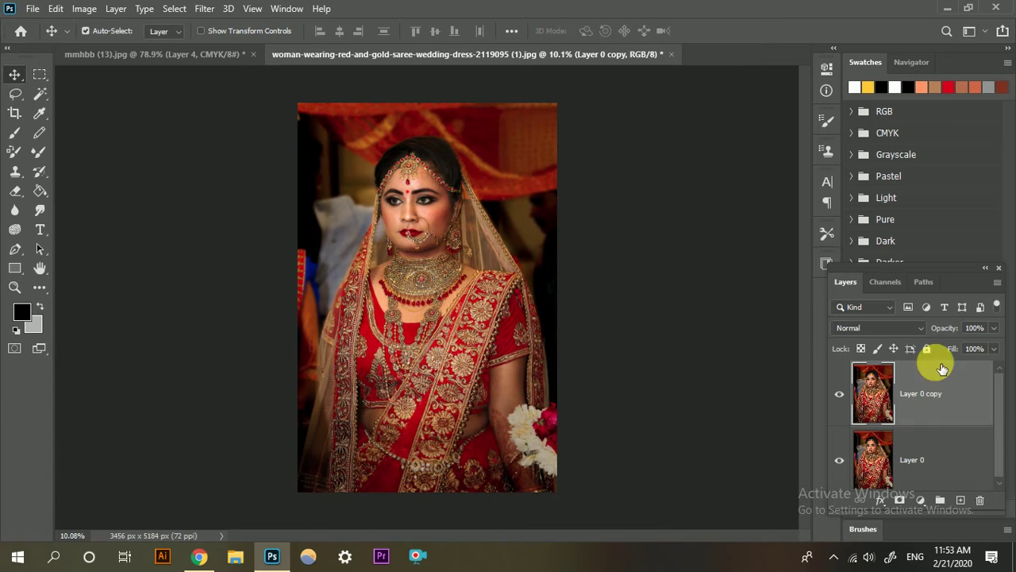
# Start the Replace Color adjustment on the duplicated layer and sample the skin tone on the woman's forehead.
pyautogui.click(89, 12)
pyautogui.moveTo(147, 48)
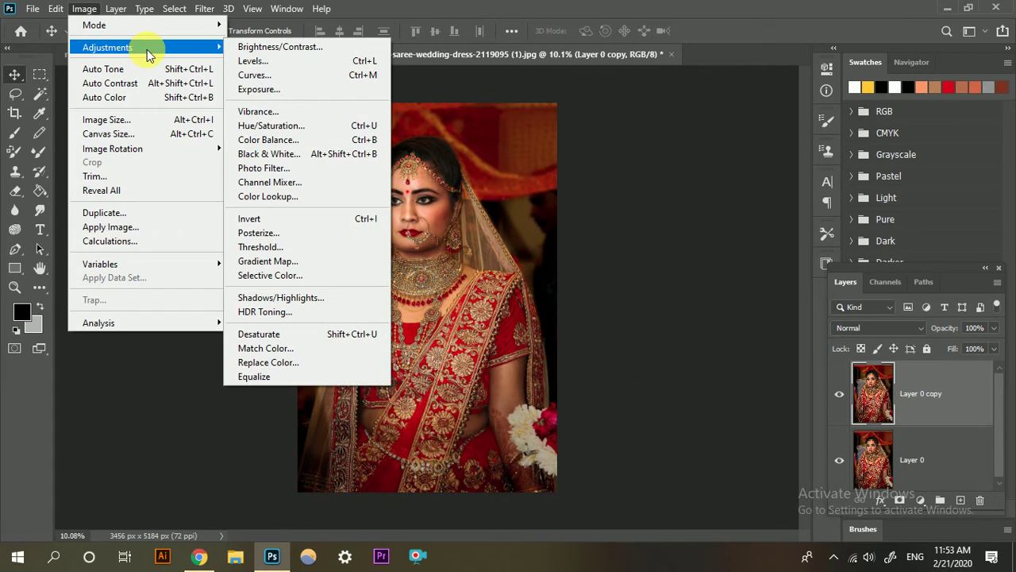
pyautogui.click(284, 362)
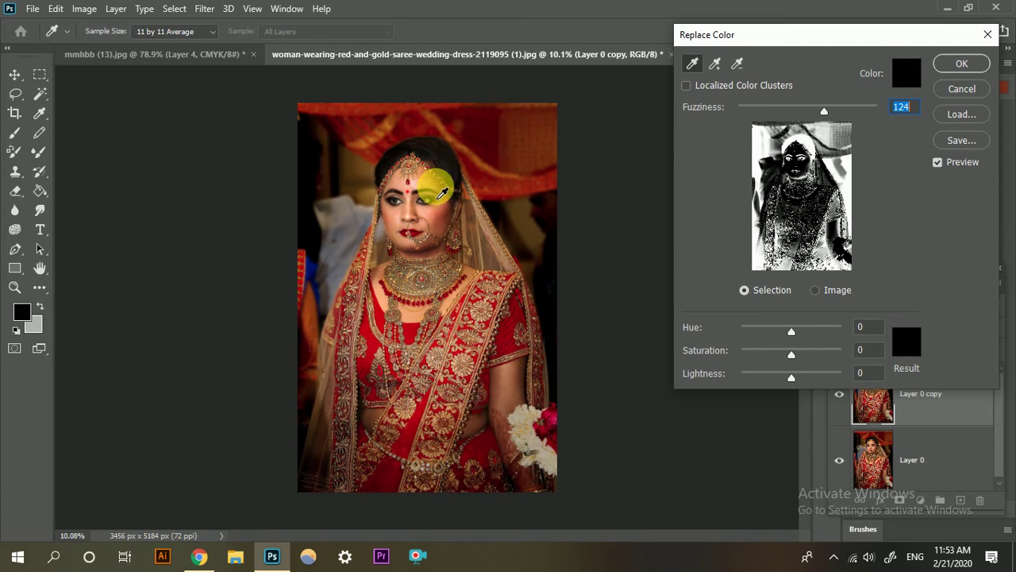
pyautogui.click(693, 68)
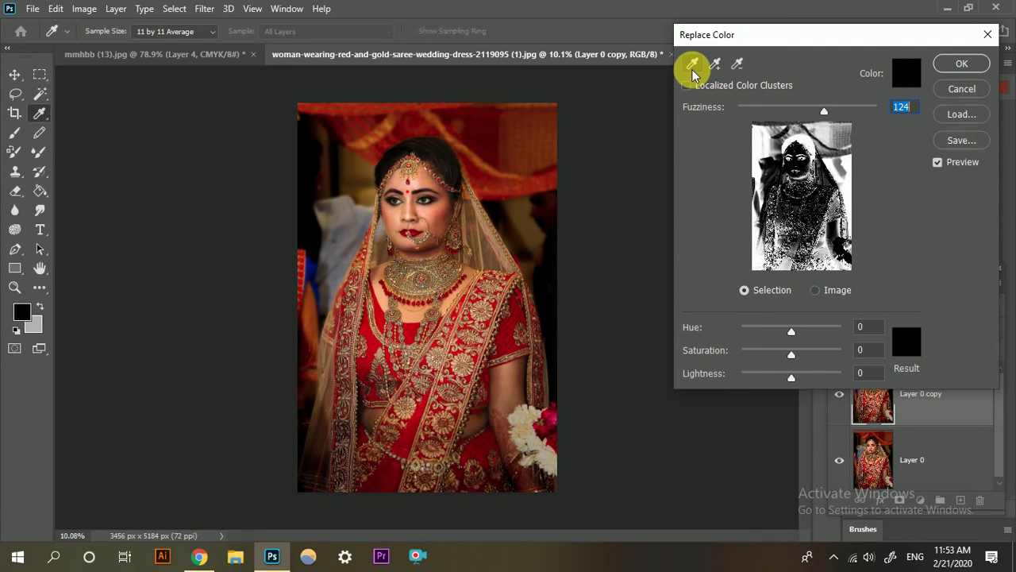
pyautogui.click(427, 189)
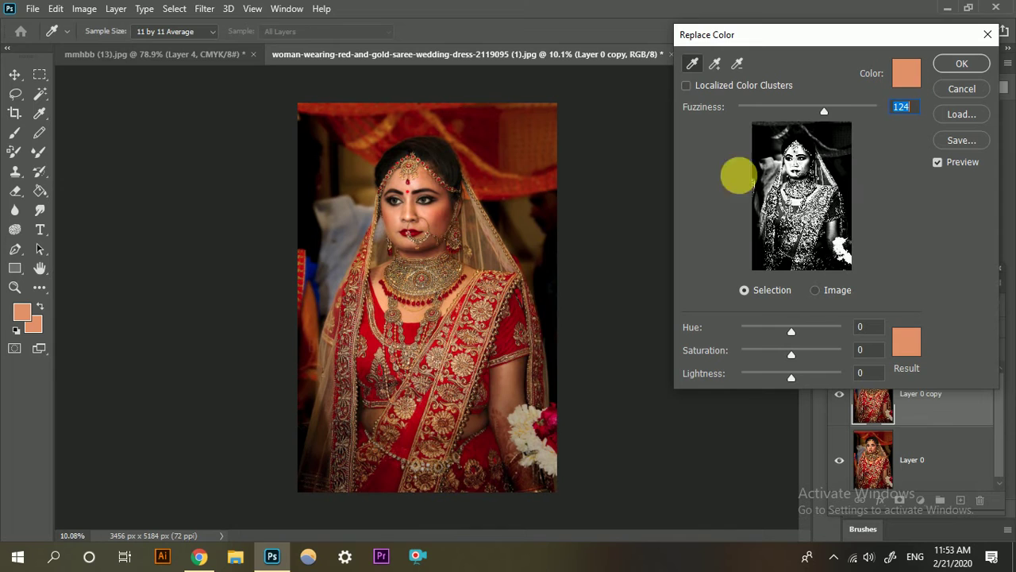
# Try the saree, cheek and forehead as Replace Color samples, add another facial skin tone, and reset the adjustment.
pyautogui.click(512, 333)
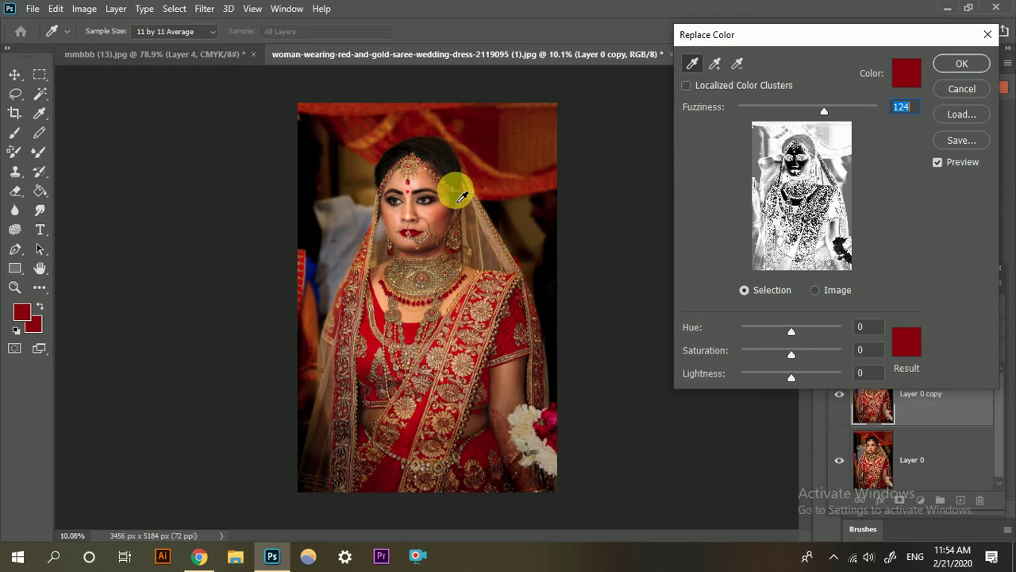
pyautogui.click(450, 228)
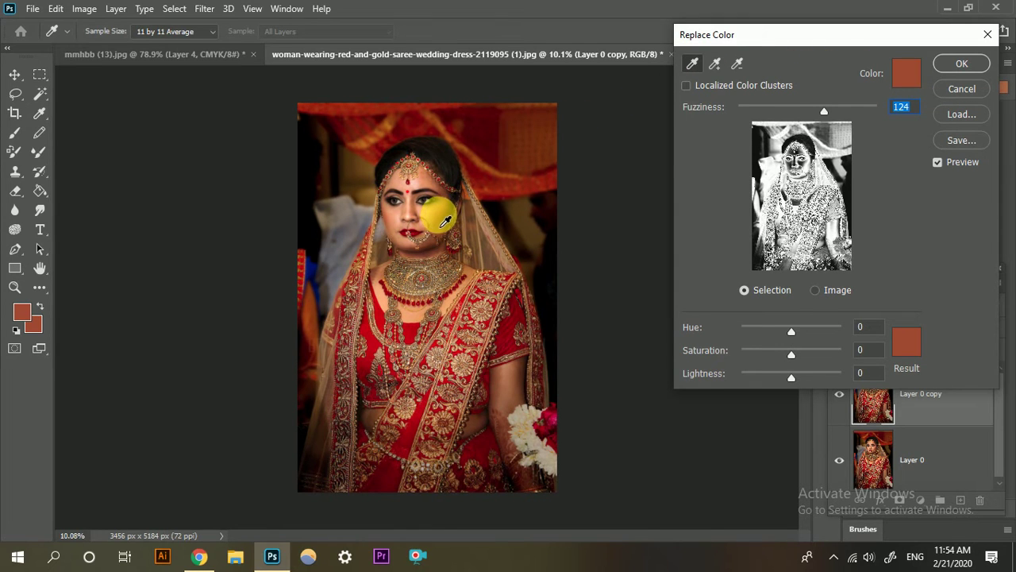
pyautogui.click(423, 182)
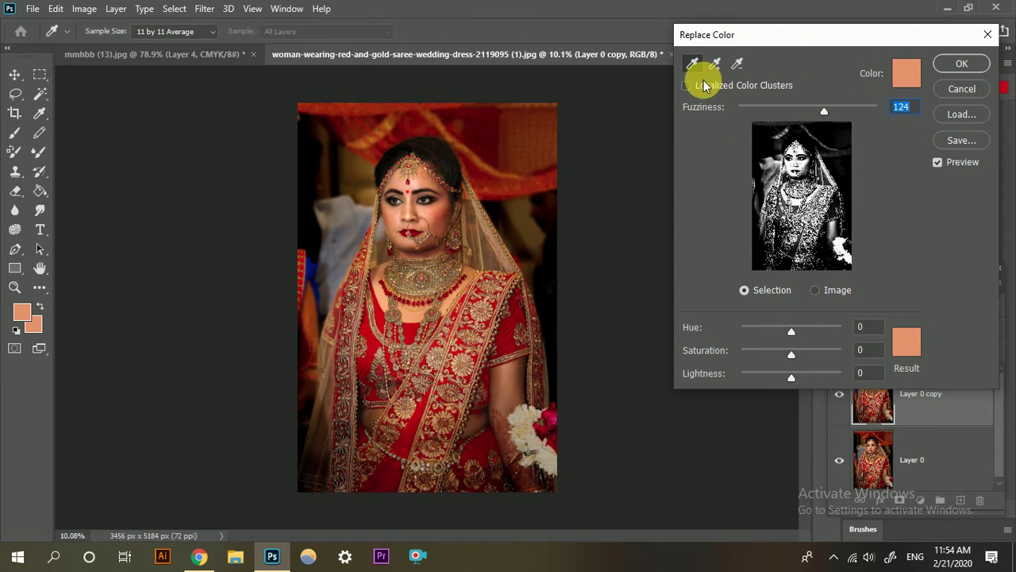
pyautogui.click(714, 64)
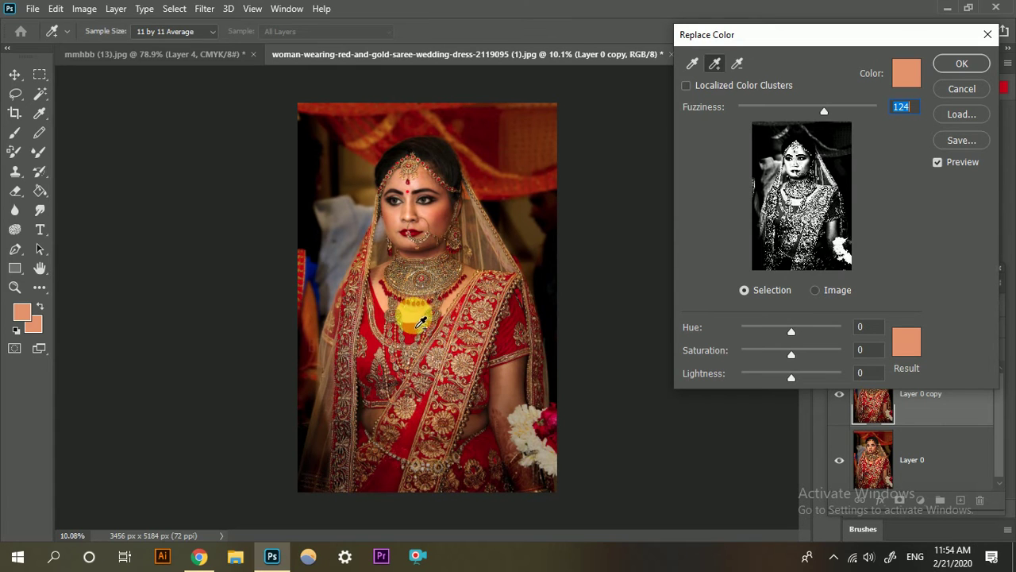
pyautogui.click(436, 208)
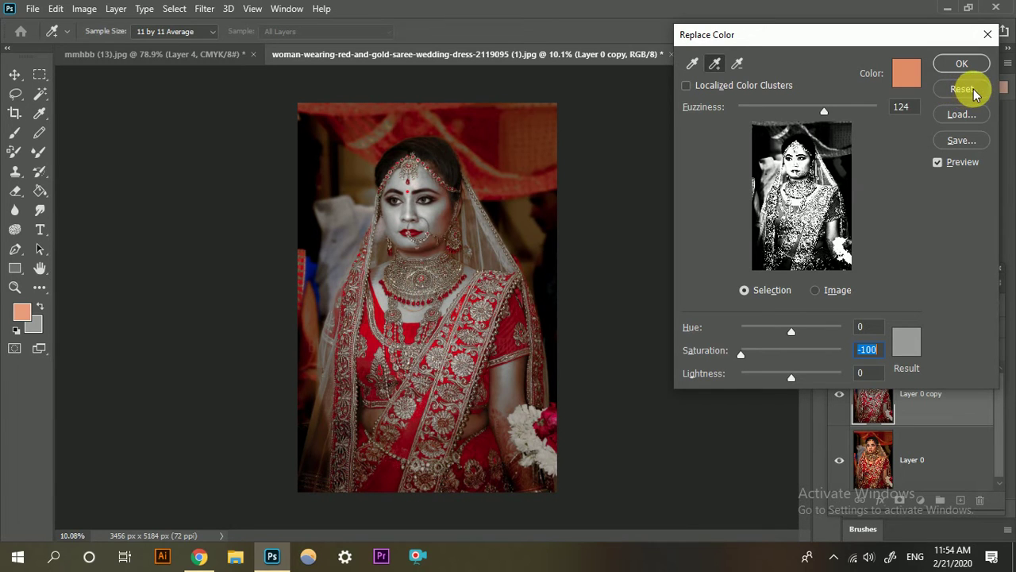
pyautogui.keyDown('alt'); pyautogui.click(968, 88); pyautogui.keyUp('alt')
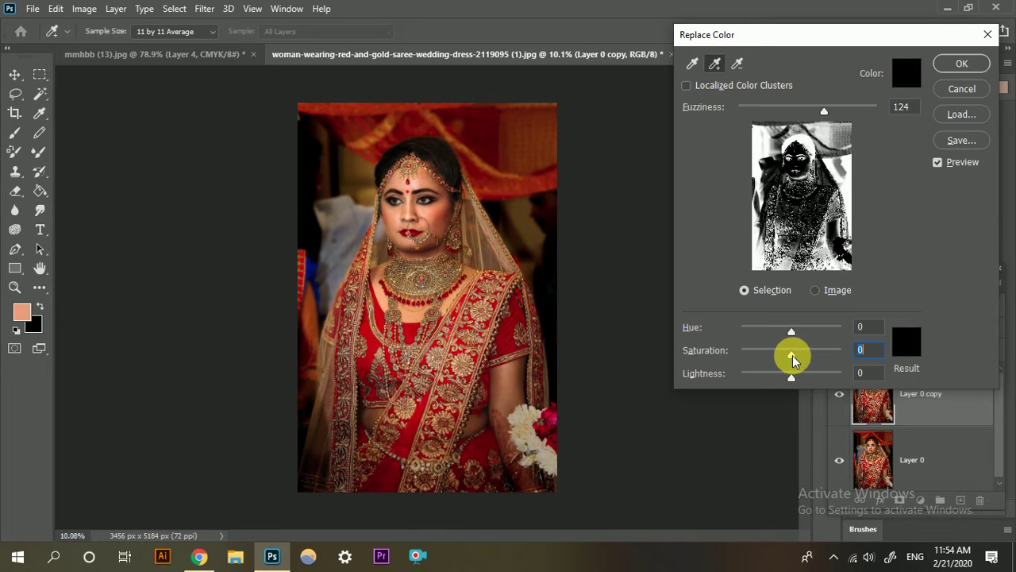
# Set the Replace Color Saturation to -100, sample the cheek's skin tone and add the chest's skin tone to the selection.
pyautogui.moveTo(787, 355); pyautogui.dragTo(643, 352)
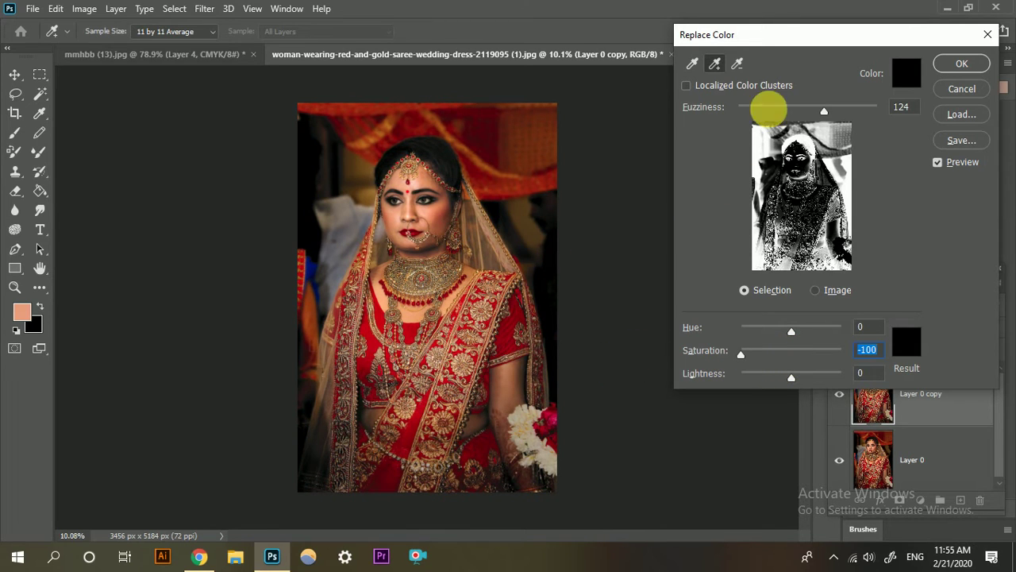
pyautogui.press('alt')
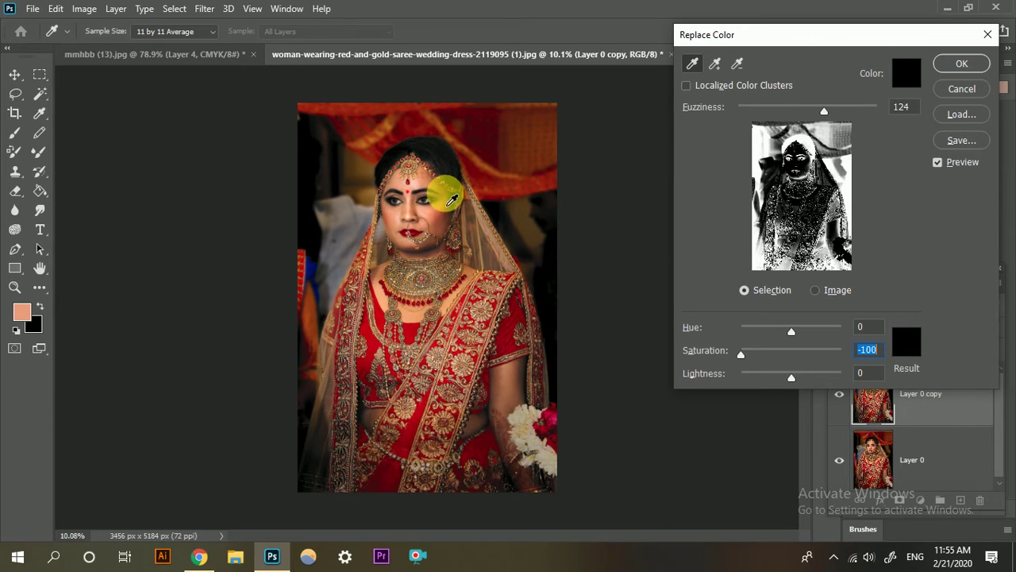
pyautogui.click(439, 221)
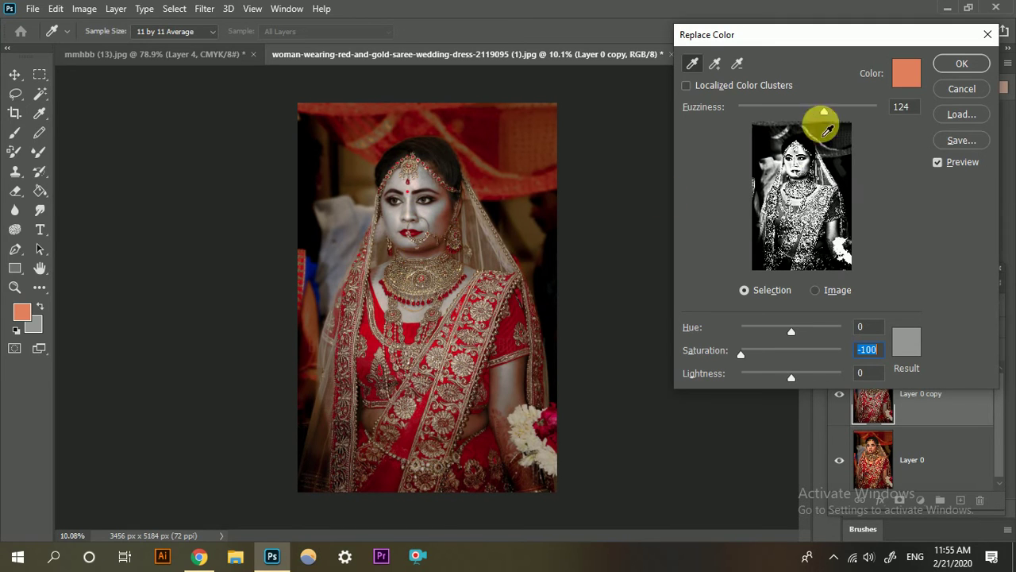
pyautogui.click(715, 63)
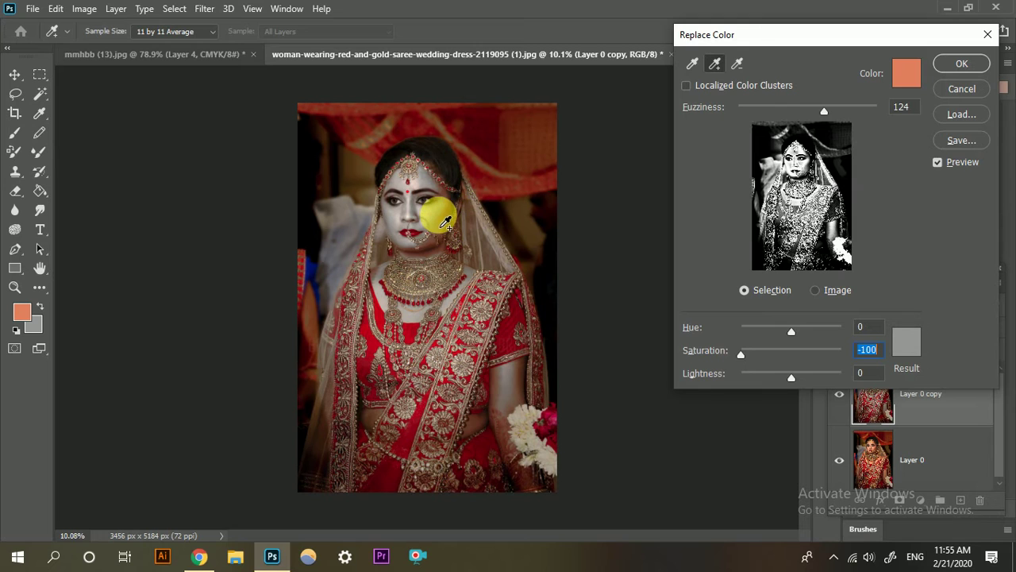
pyautogui.click(448, 227)
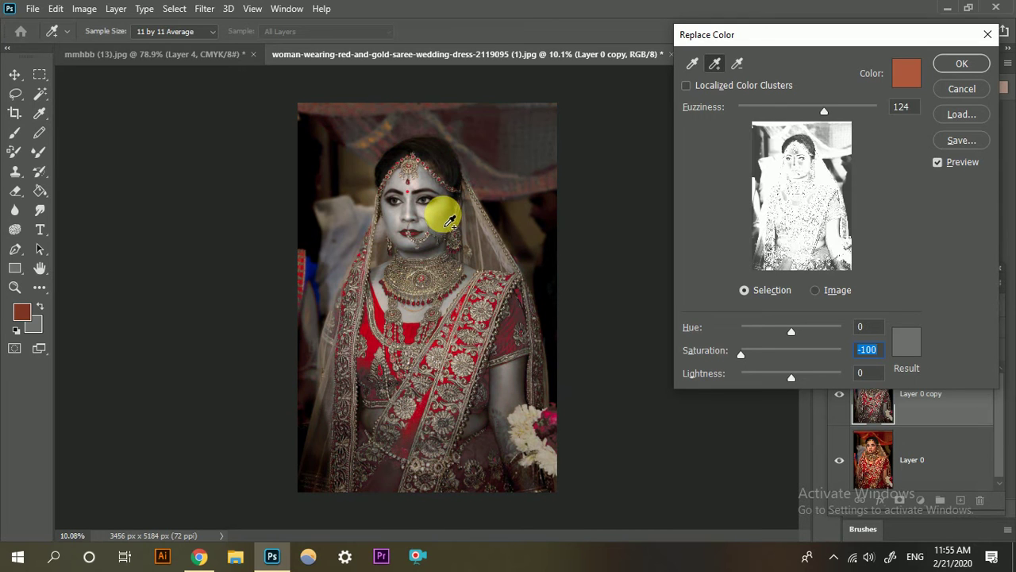
pyautogui.hotkey('ctrl', 'z')
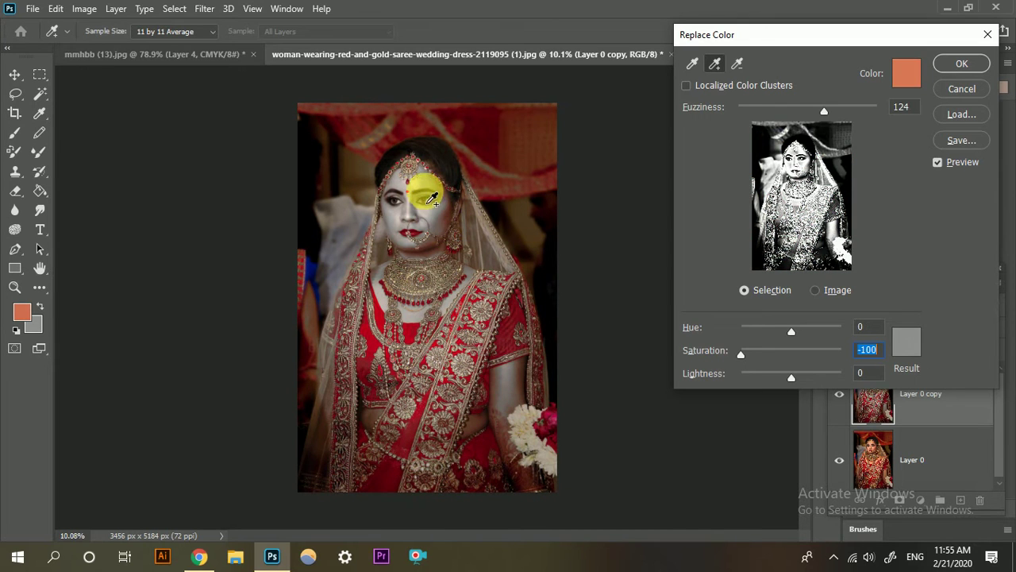
pyautogui.click(419, 317)
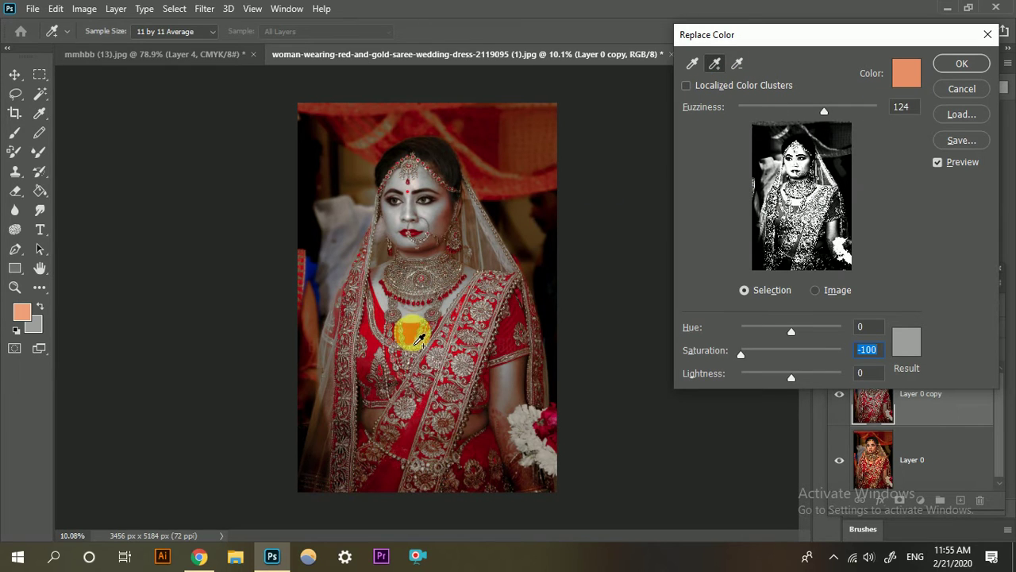
# Subtract the veil's tone from the colour selection, add the light facial skin tone and apply Replace Color.
pyautogui.click(739, 68)
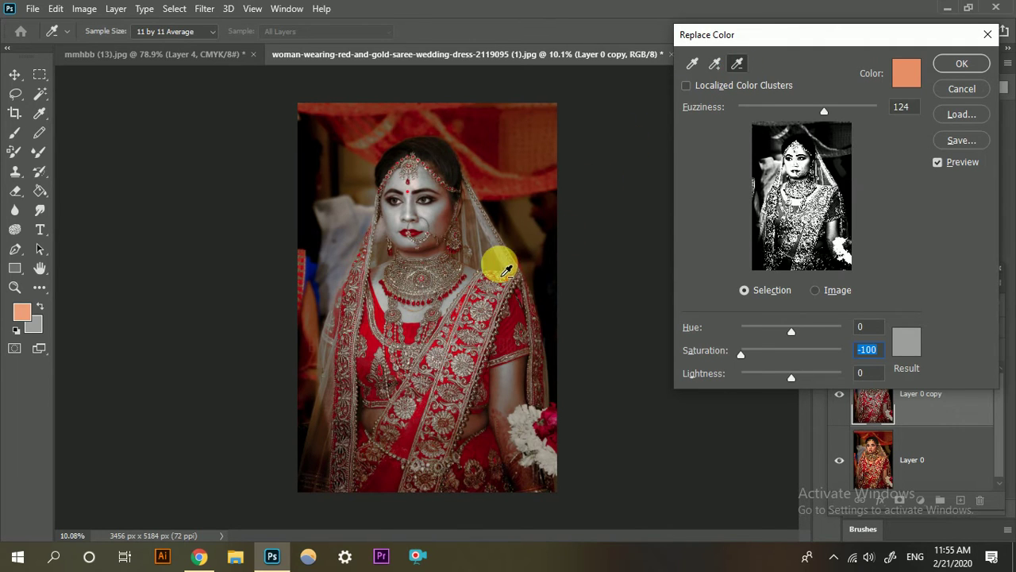
pyautogui.click(505, 255)
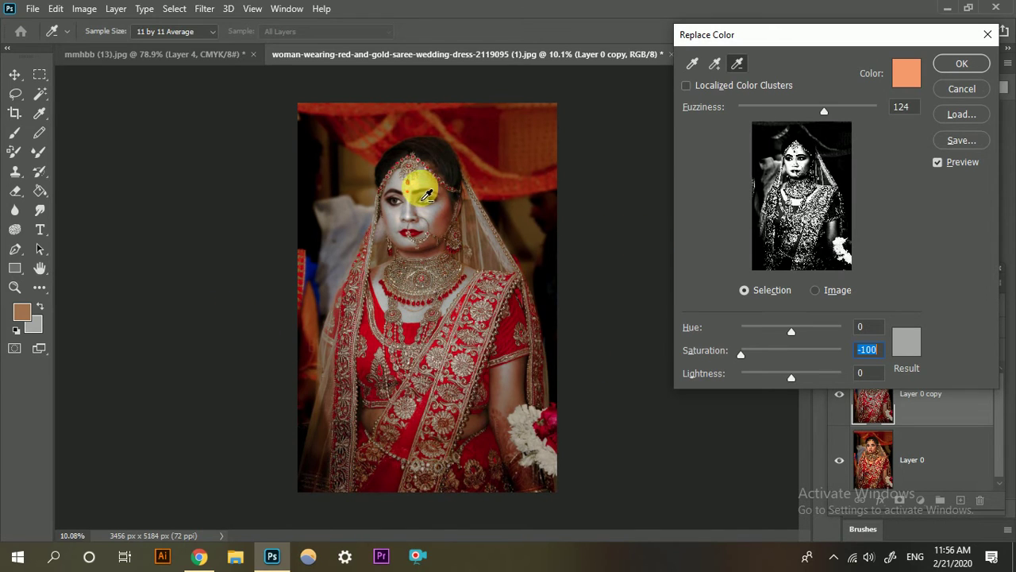
pyautogui.click(714, 63)
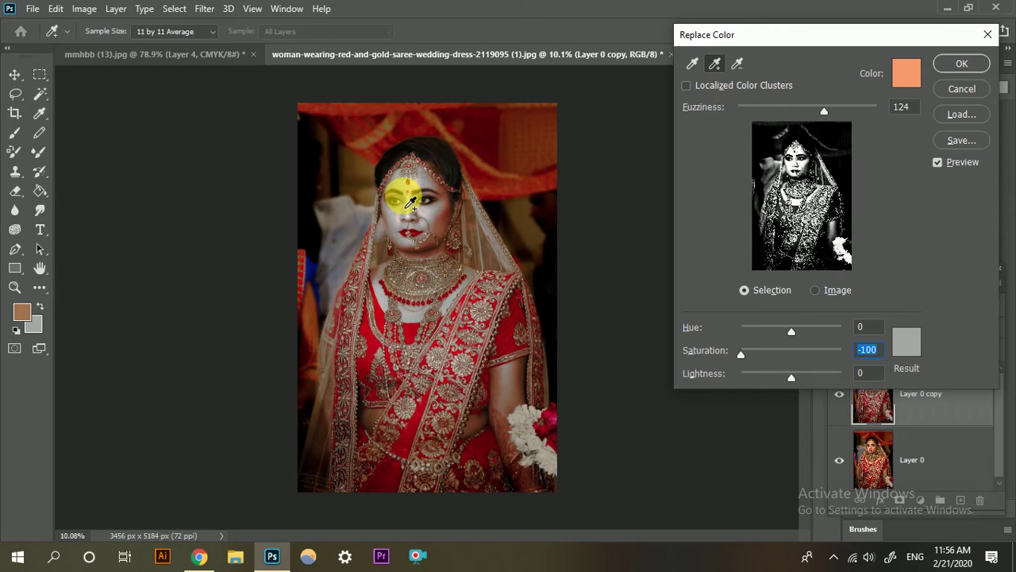
pyautogui.click(422, 196)
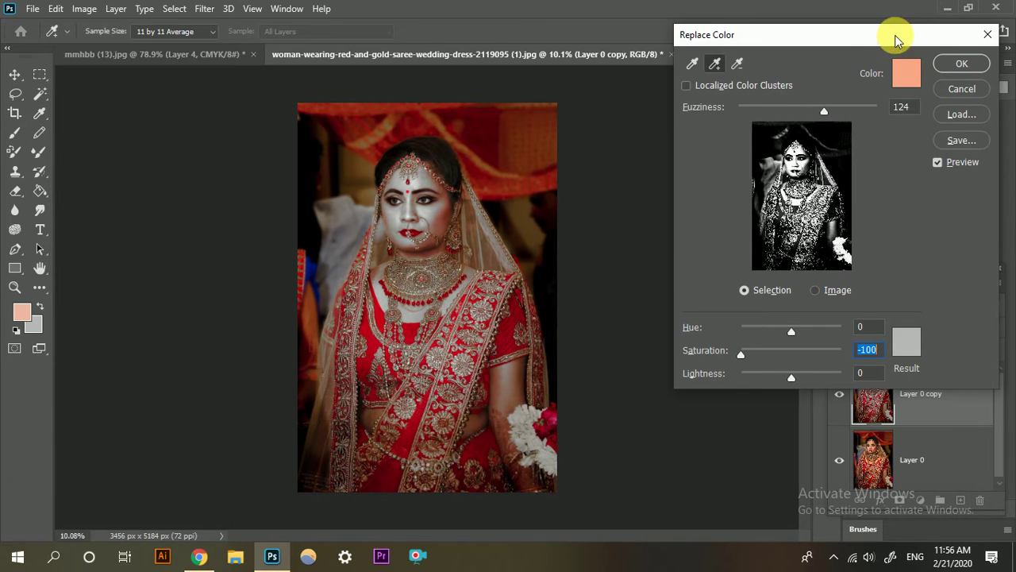
pyautogui.moveTo(921, 41); pyautogui.dragTo(845, 43)
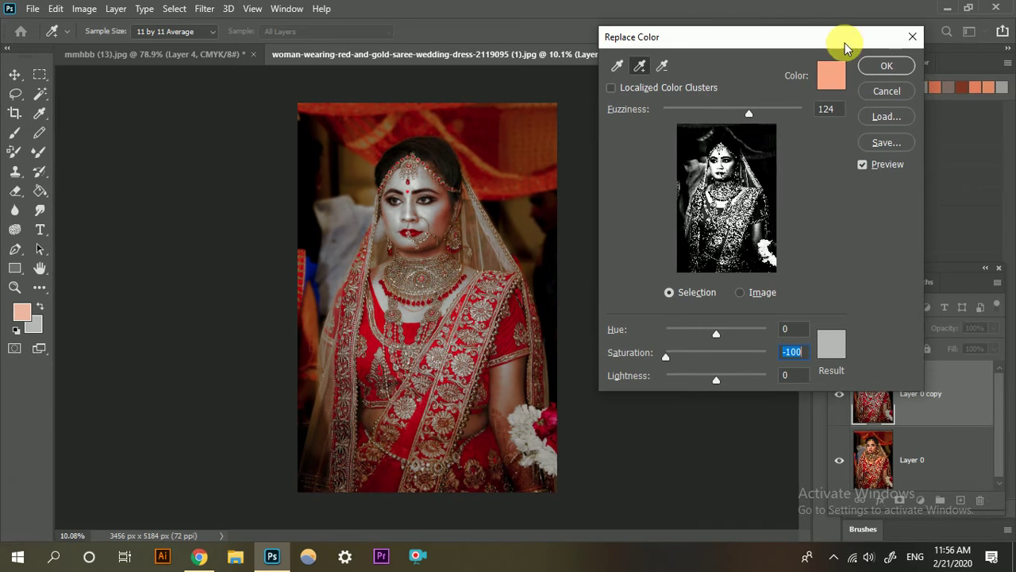
pyautogui.click(902, 70)
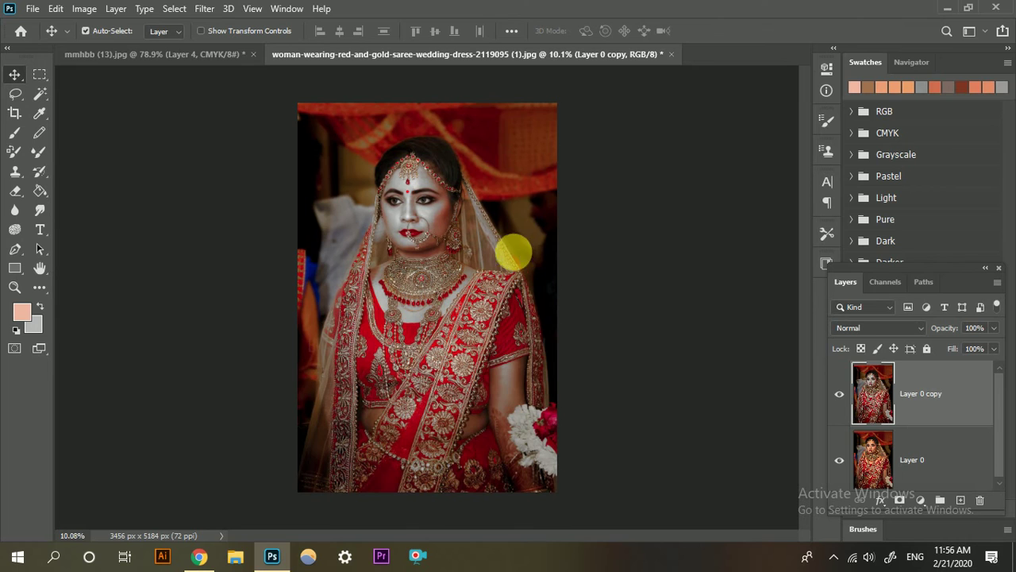
# Compare the desaturated portrait with the original, then delete Layer 0 copy and duplicate Layer 0 again.
pyautogui.scroll(2, 517, 250)
pyautogui.scroll(1, 456, 301)
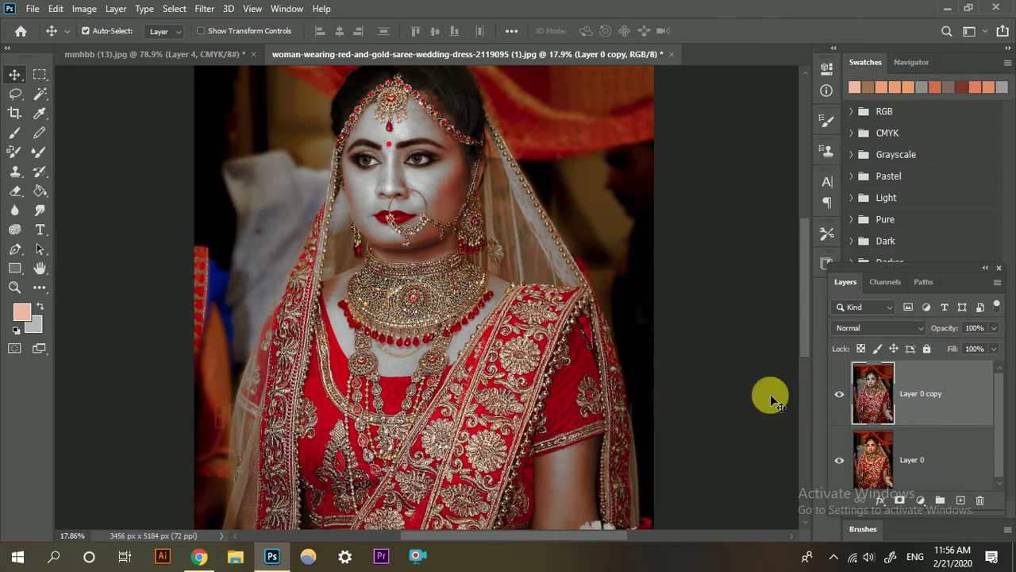
pyautogui.keyDown('alt'); pyautogui.click(840, 463); pyautogui.keyUp('alt')
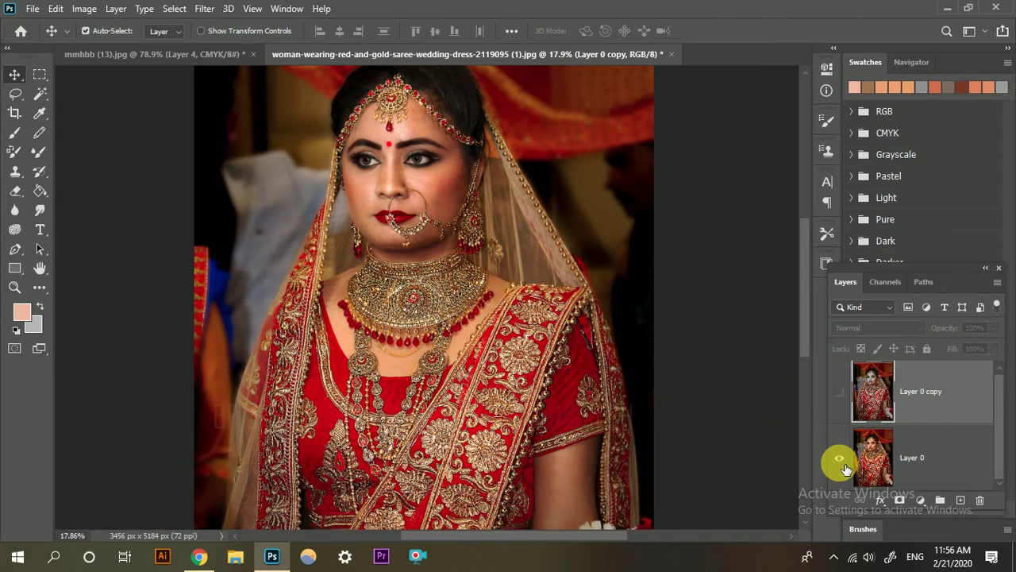
pyautogui.scroll(2, 452, 270)
pyautogui.scroll(1, 408, 252)
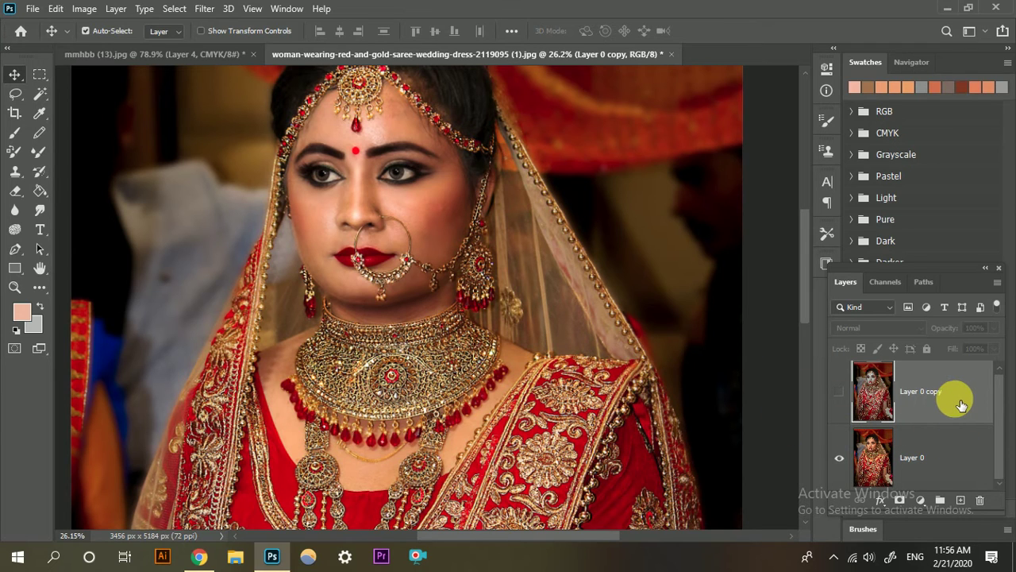
pyautogui.moveTo(960, 401); pyautogui.dragTo(980, 500)
pyautogui.hotkey('ctrl', 'j')
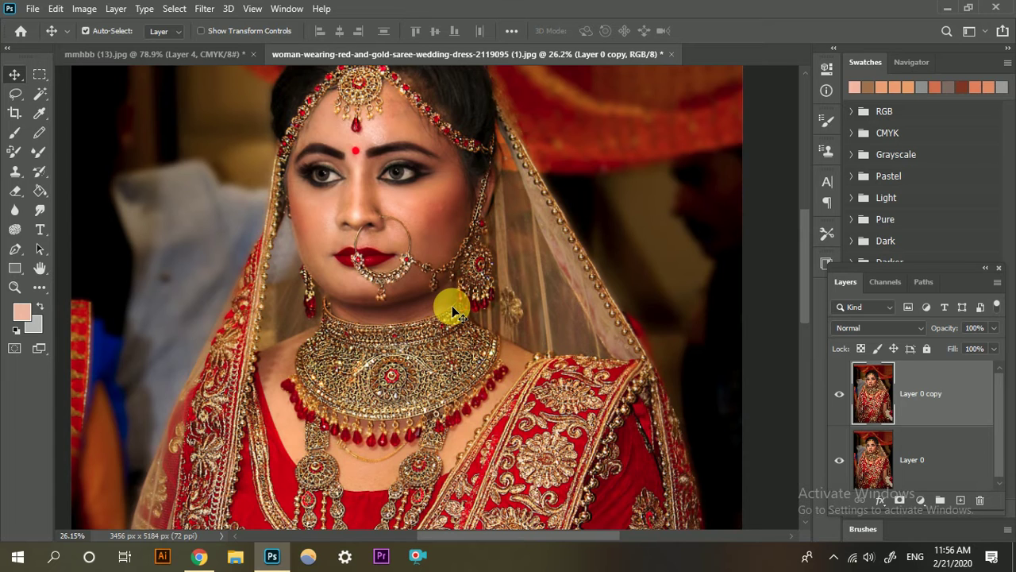
# Start Replace Color on the new Layer 0 copy, set Saturation to -100 and sample the skin tone on the cheek.
pyautogui.keyDown('alt'); pyautogui.scroll(-3, 372, 293); pyautogui.keyUp('alt')
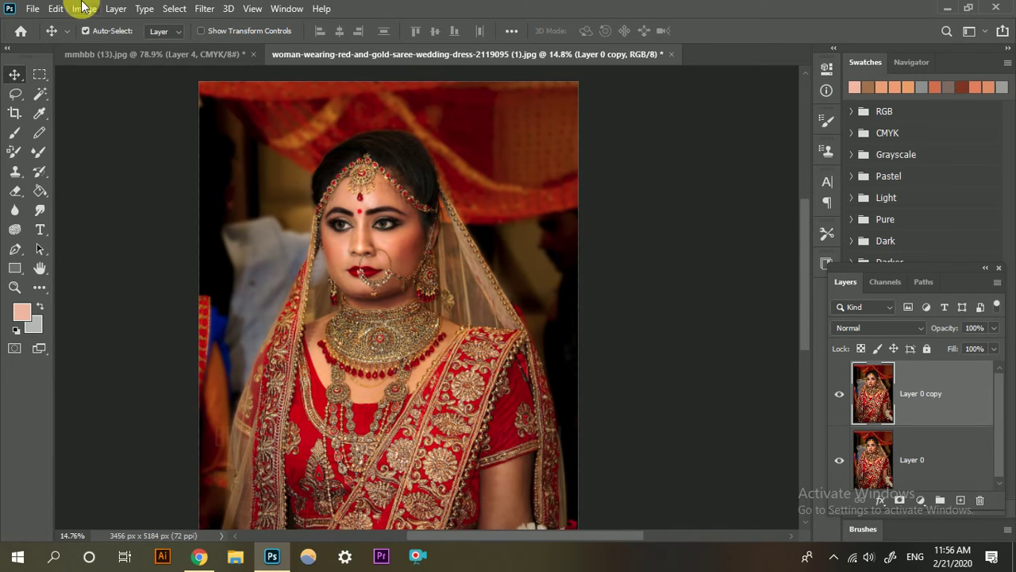
pyautogui.click(82, 10)
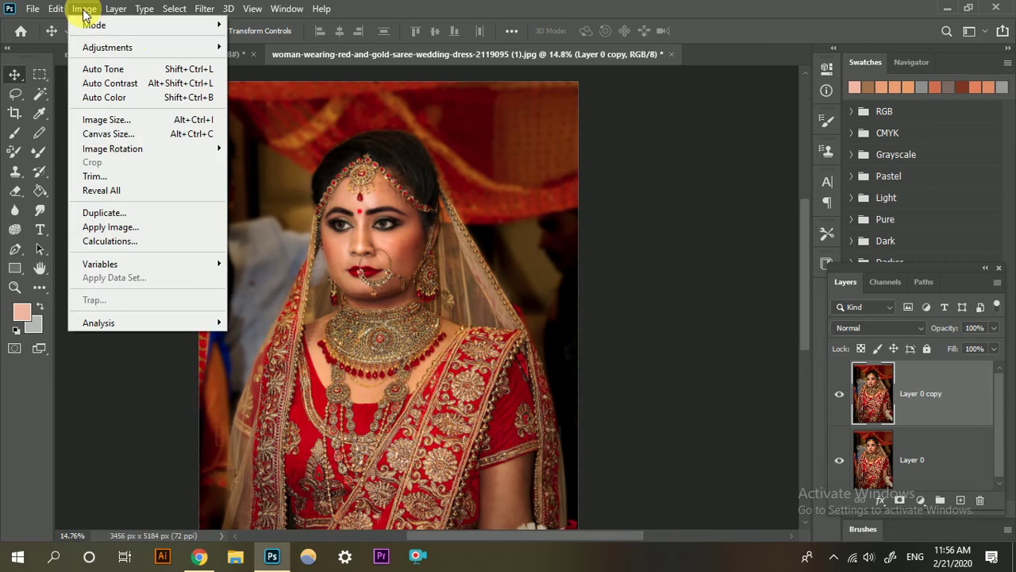
pyautogui.moveTo(136, 46)
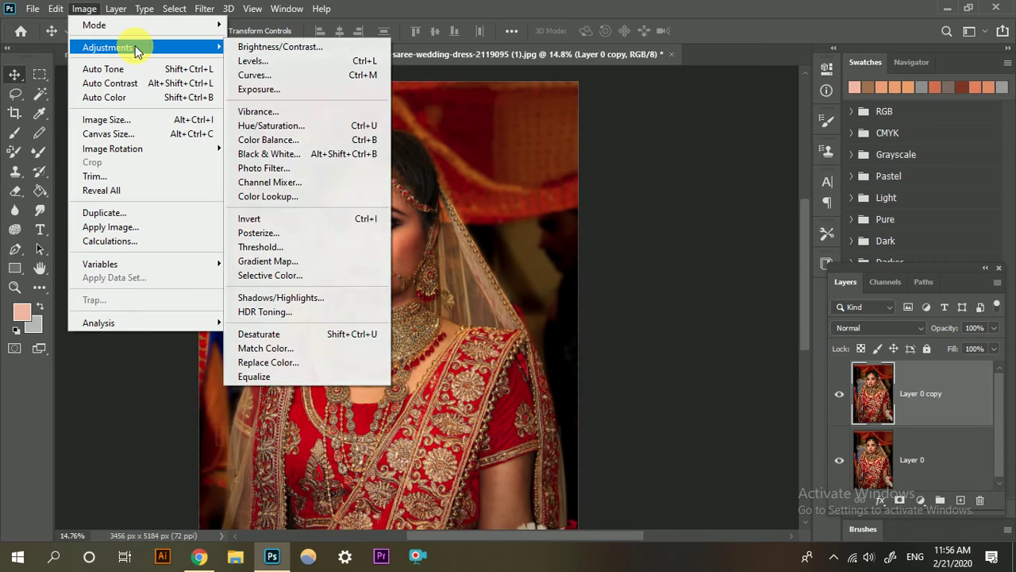
pyautogui.click(293, 363)
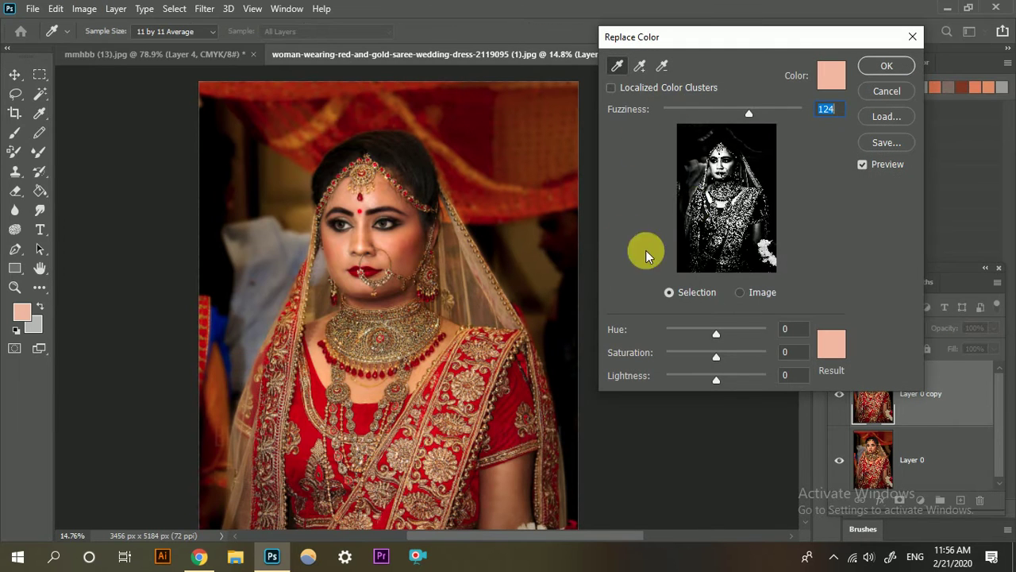
pyautogui.moveTo(717, 357); pyautogui.dragTo(640, 352)
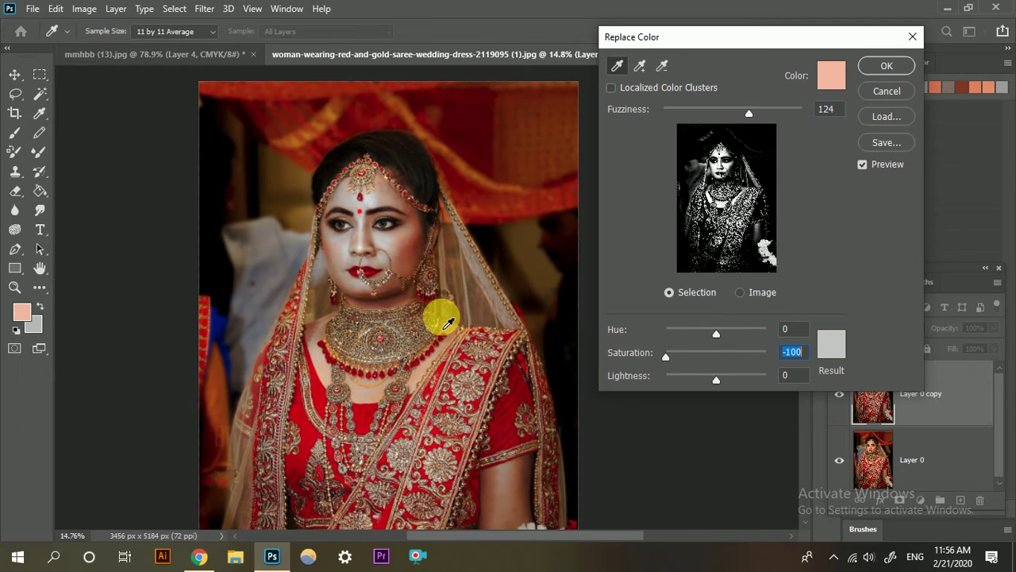
pyautogui.click(399, 241)
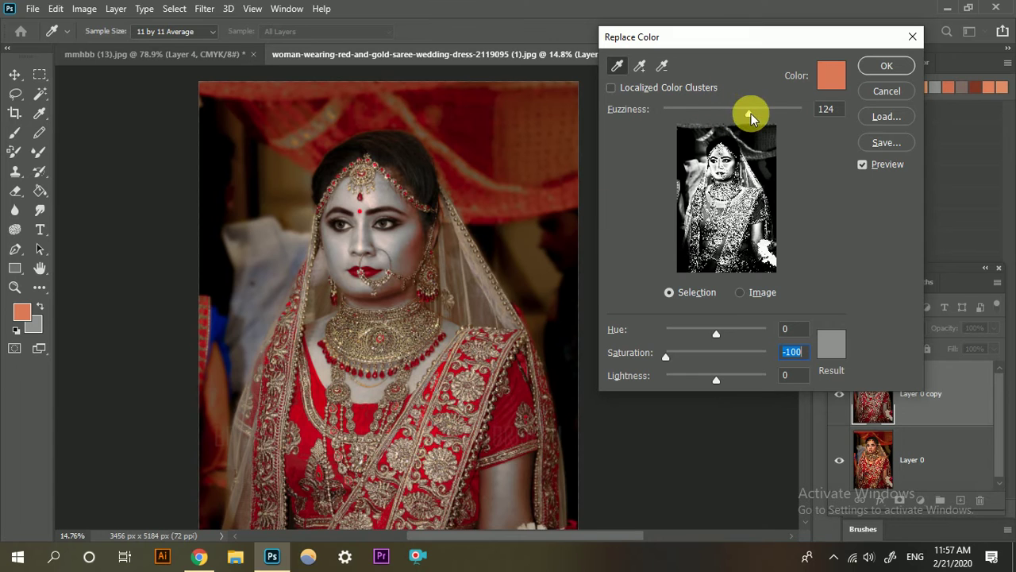
# Set the Fuzziness to 96 and add the forehead's lighter skin tone to the colour selection.
pyautogui.moveTo(747, 112); pyautogui.dragTo(730, 112)
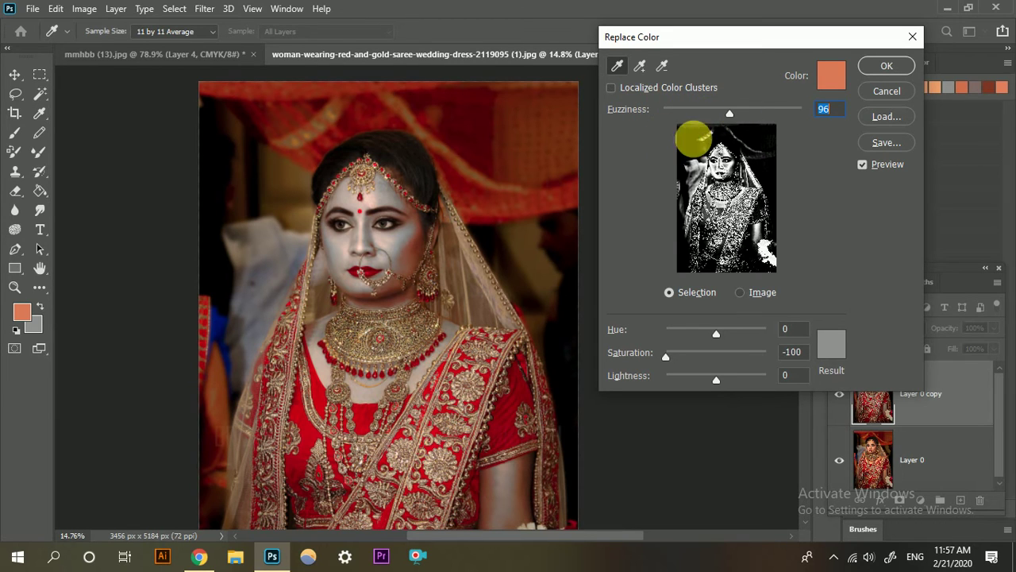
pyautogui.click(640, 66)
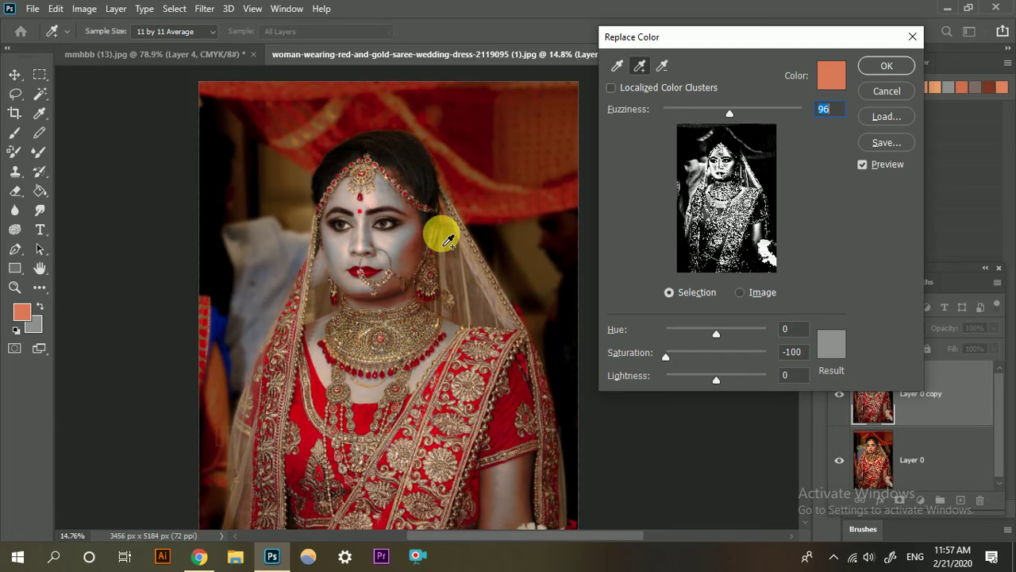
pyautogui.click(408, 220)
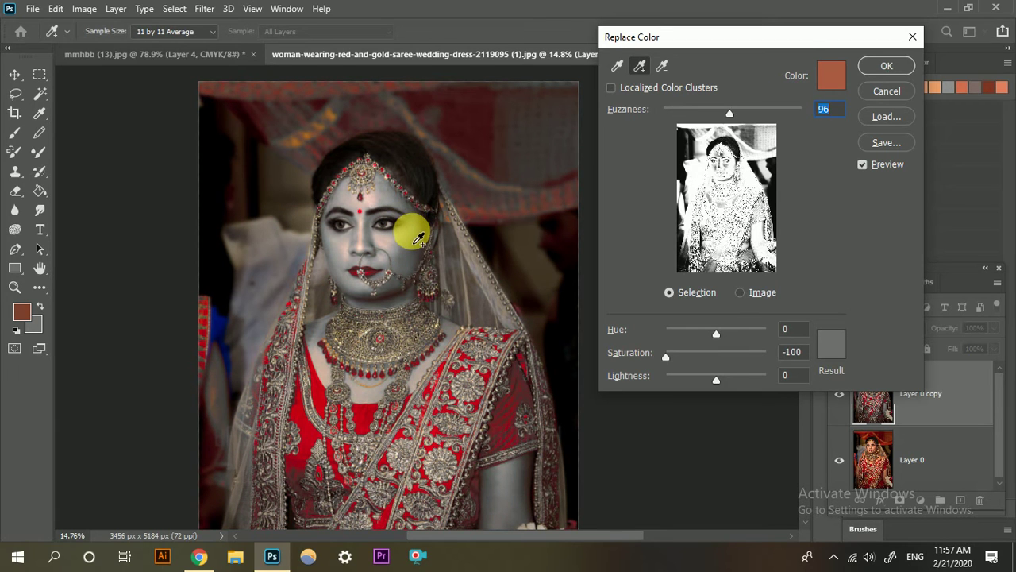
pyautogui.hotkey('ctrl', 'z')
pyautogui.click(376, 201)
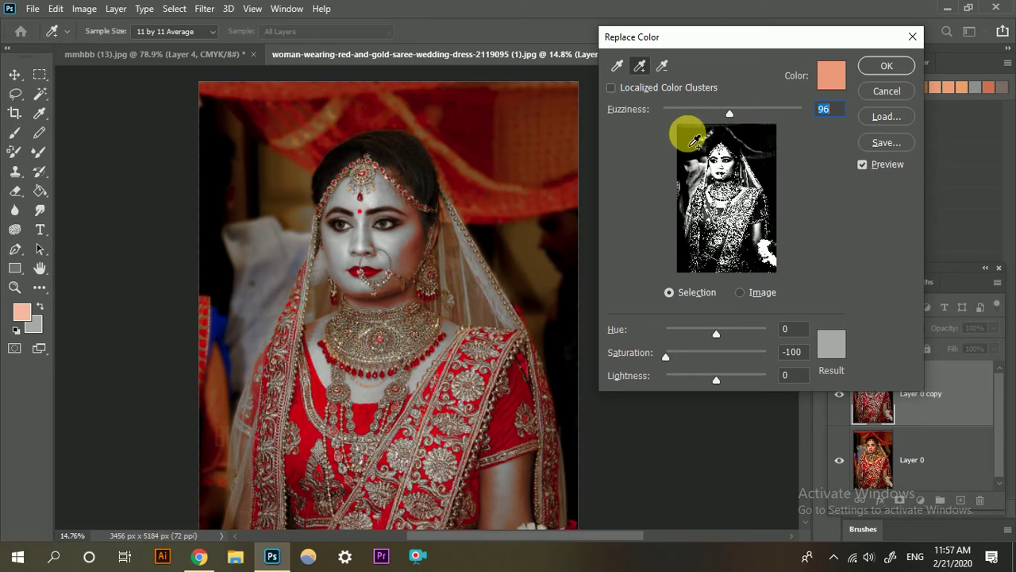
# Set the Fuzziness to 87, subtract the veil's tone beside the ear and add the shaded cheek tone to the colour selection.
pyautogui.moveTo(727, 117)
pyautogui.mouseDown()
pyautogui.moveTo(740, 115)
pyautogui.moveTo(723, 120)
pyautogui.mouseUp()
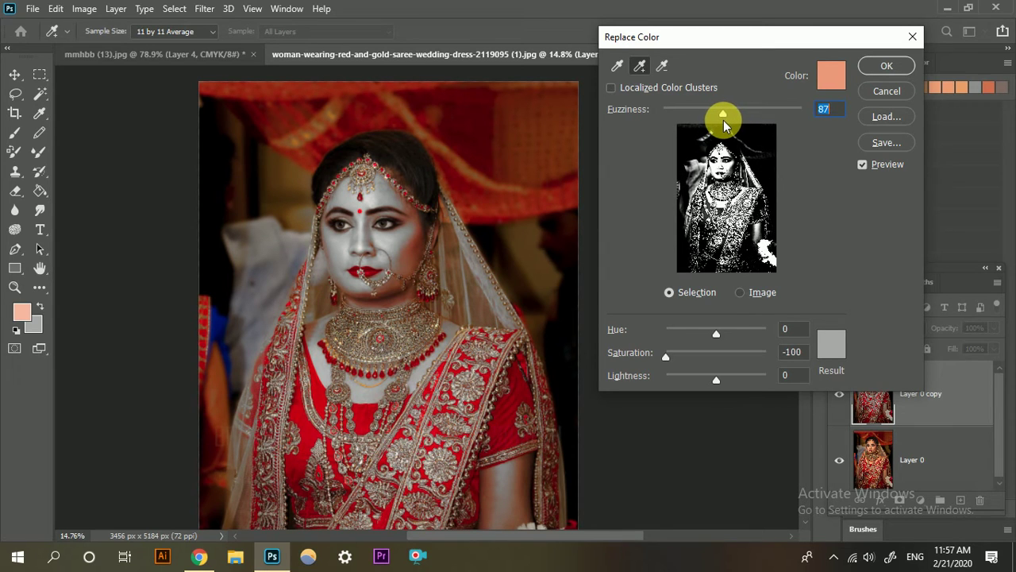
pyautogui.click(663, 67)
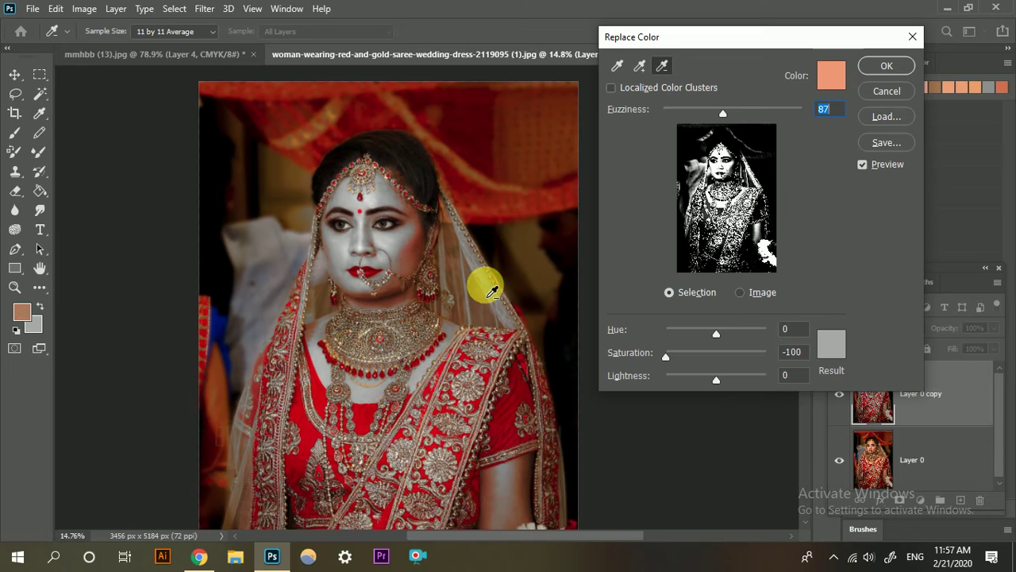
pyautogui.click(443, 275)
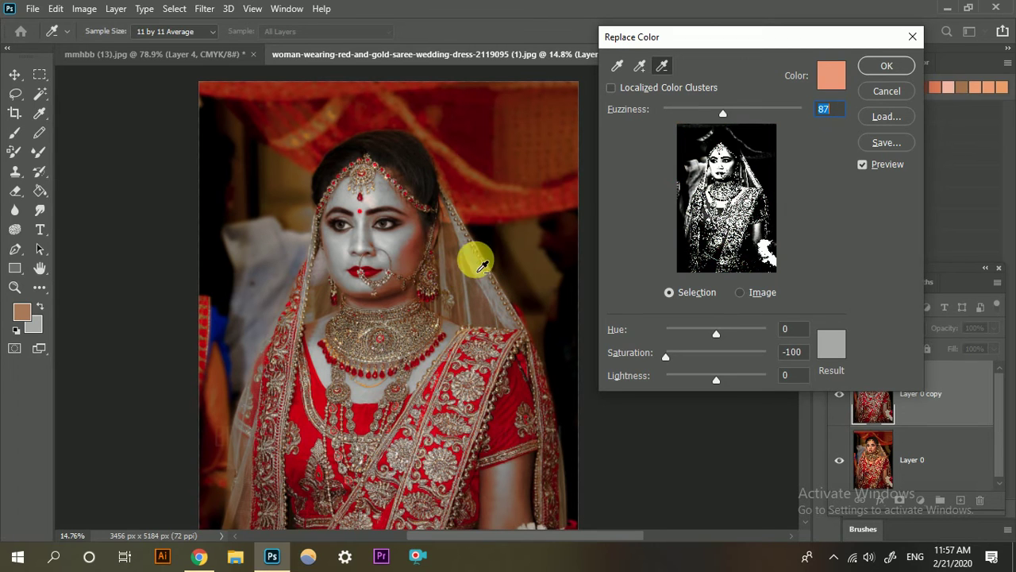
pyautogui.click(640, 65)
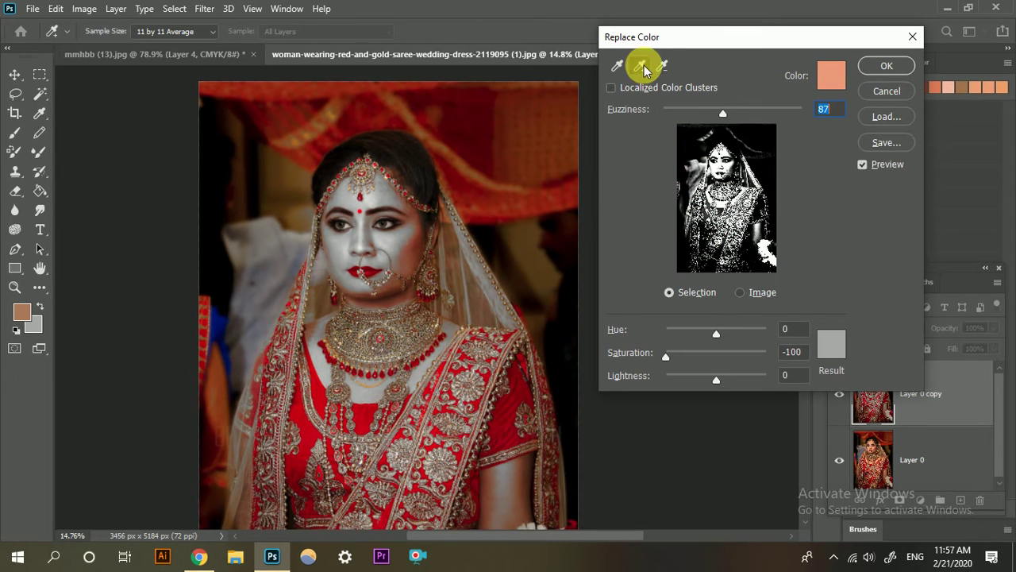
pyautogui.click(408, 250)
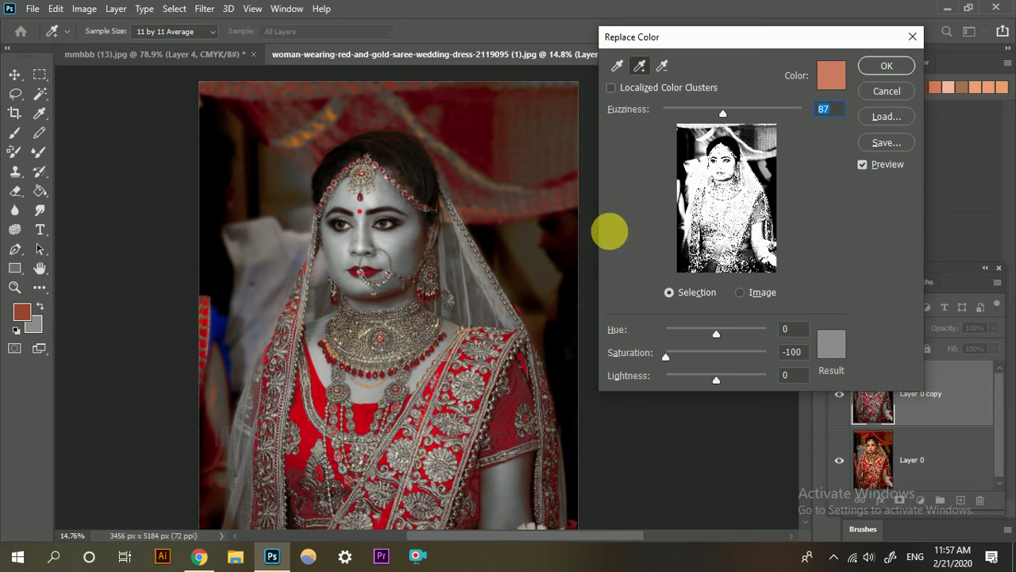
# Subtract the veil's tone and the reds of the saree and blouse sleeve from the colour selection.
pyautogui.click(662, 66)
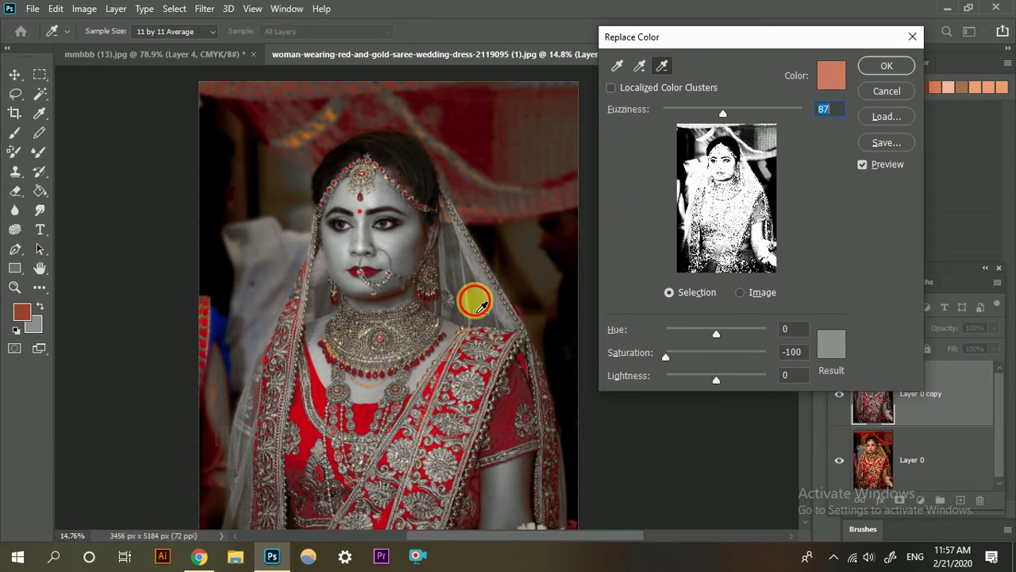
pyautogui.click(480, 311)
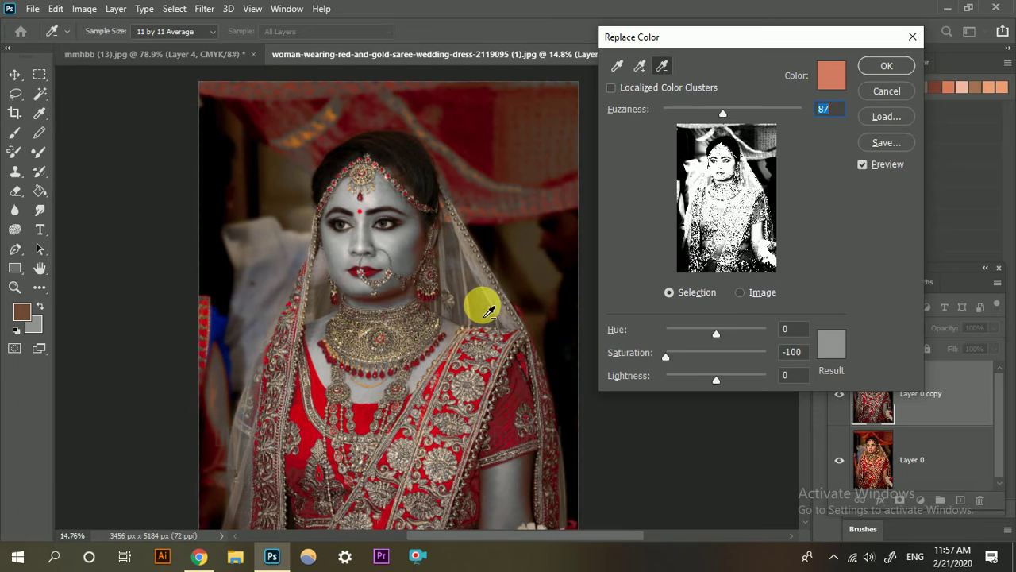
pyautogui.click(480, 411)
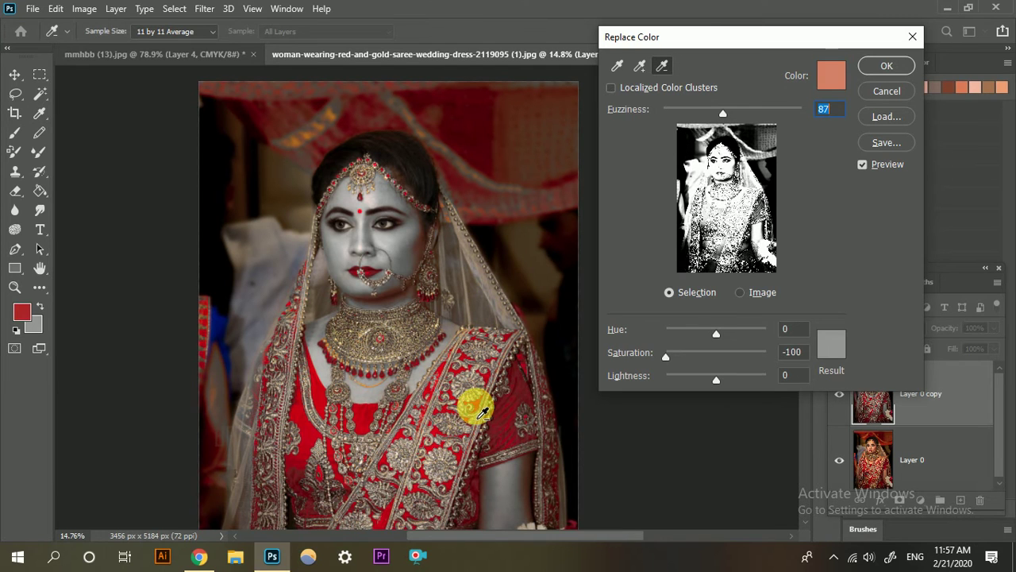
pyautogui.click(516, 412)
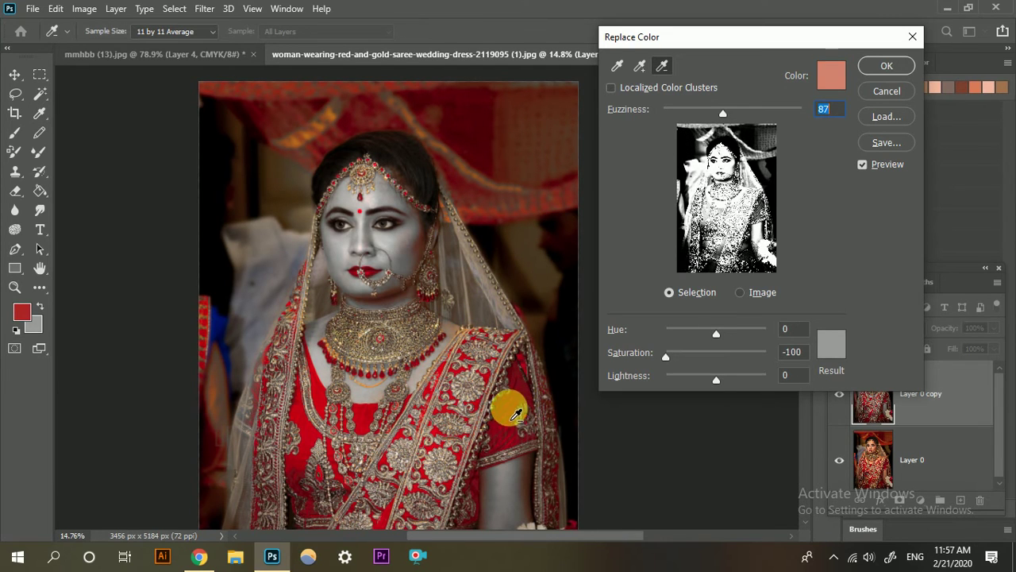
pyautogui.press('alt')
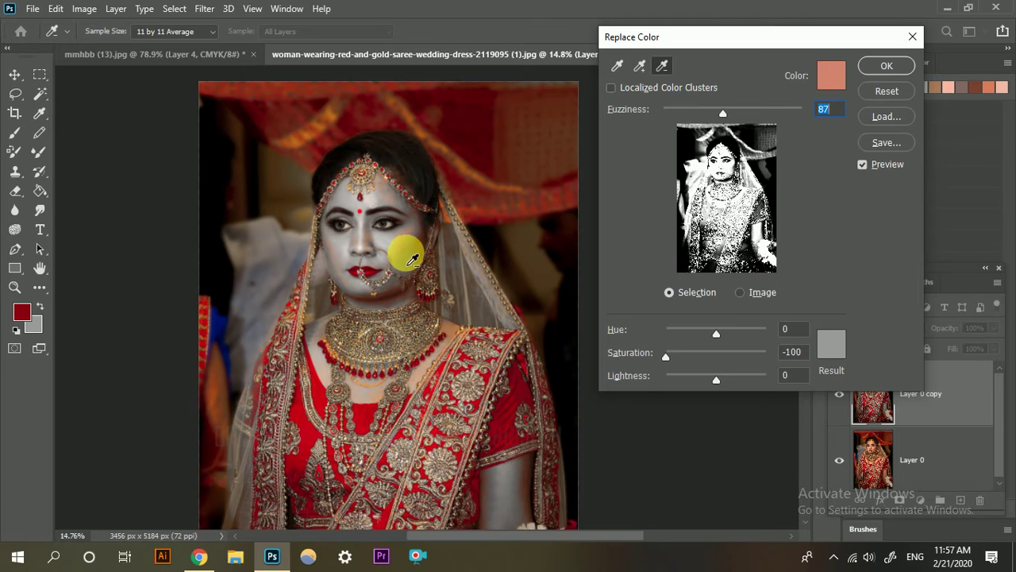
# Add the cheek's remaining orange skin tone to the colour selection and apply Replace Color.
pyautogui.click(640, 68)
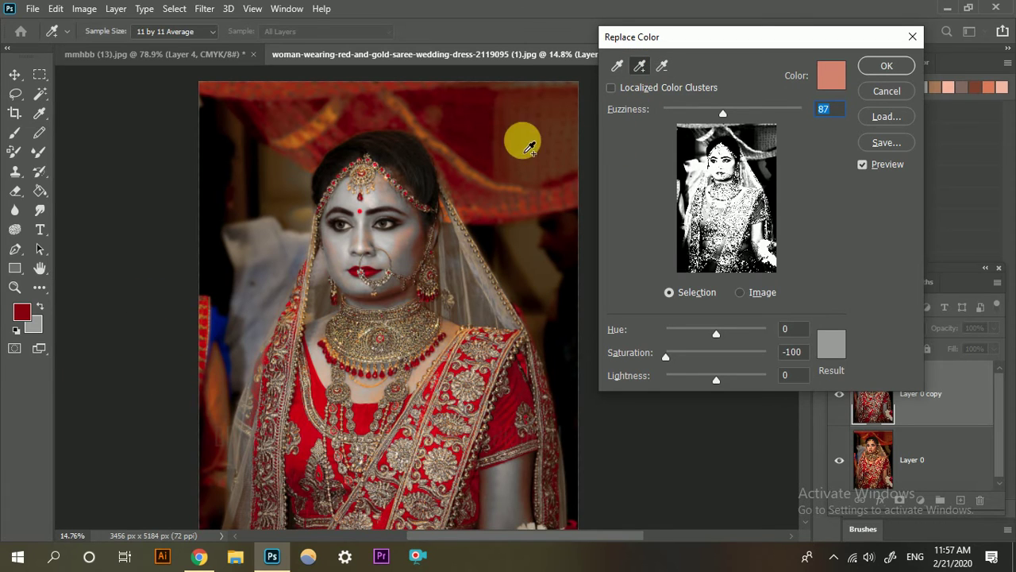
pyautogui.click(399, 235)
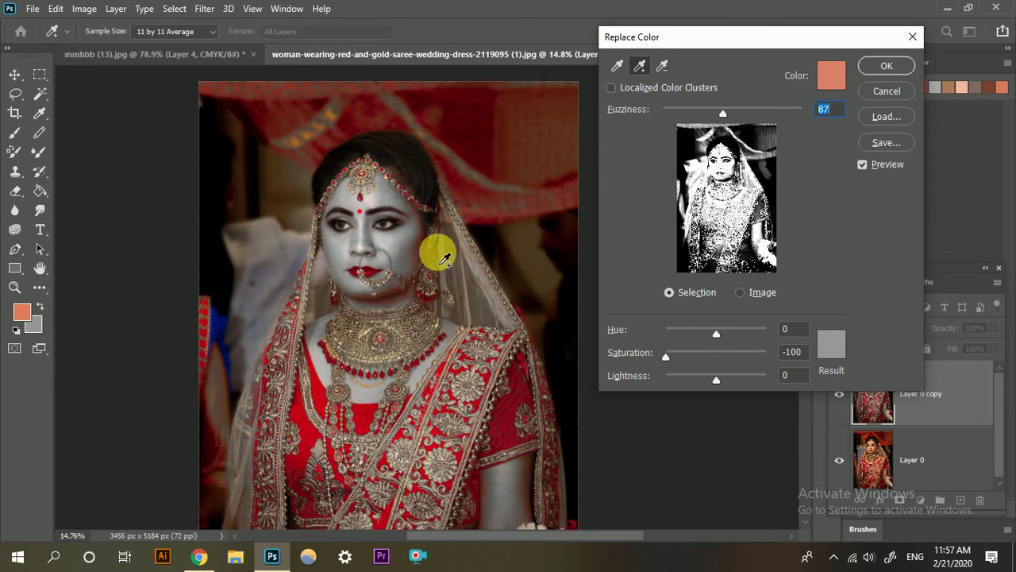
pyautogui.click(887, 66)
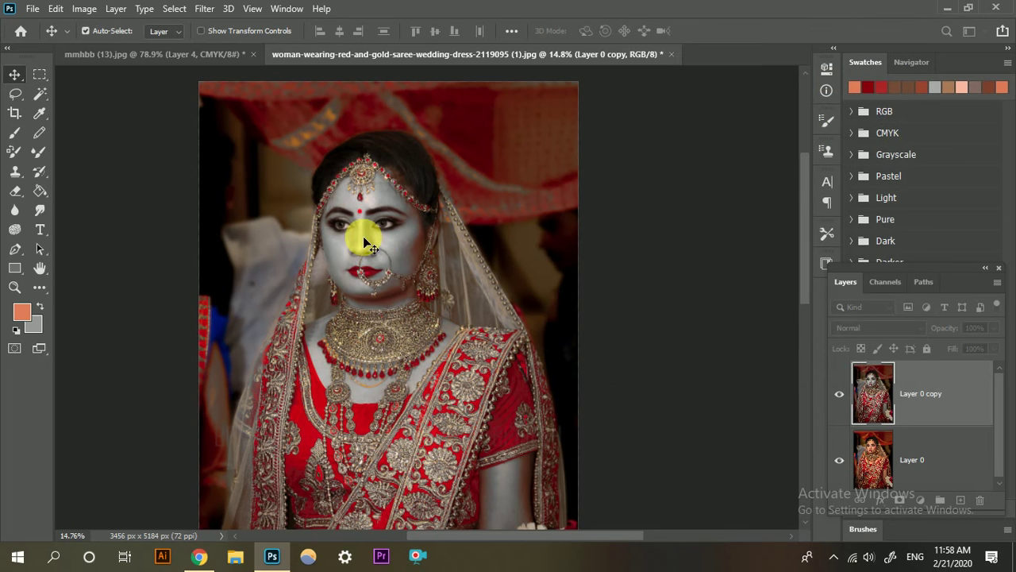
# Add a Gradient Map adjustment layer above Layer 0 copy using the Black, White preset from Basics.
pyautogui.scroll(3, 356, 345)
pyautogui.scroll(-4, 395, 403)
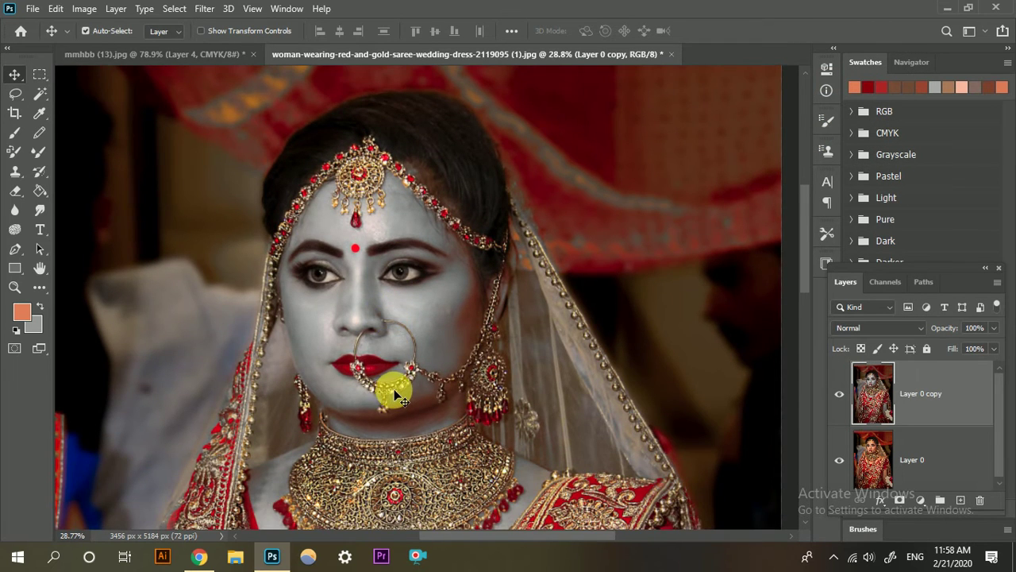
pyautogui.scroll(5, 370, 391)
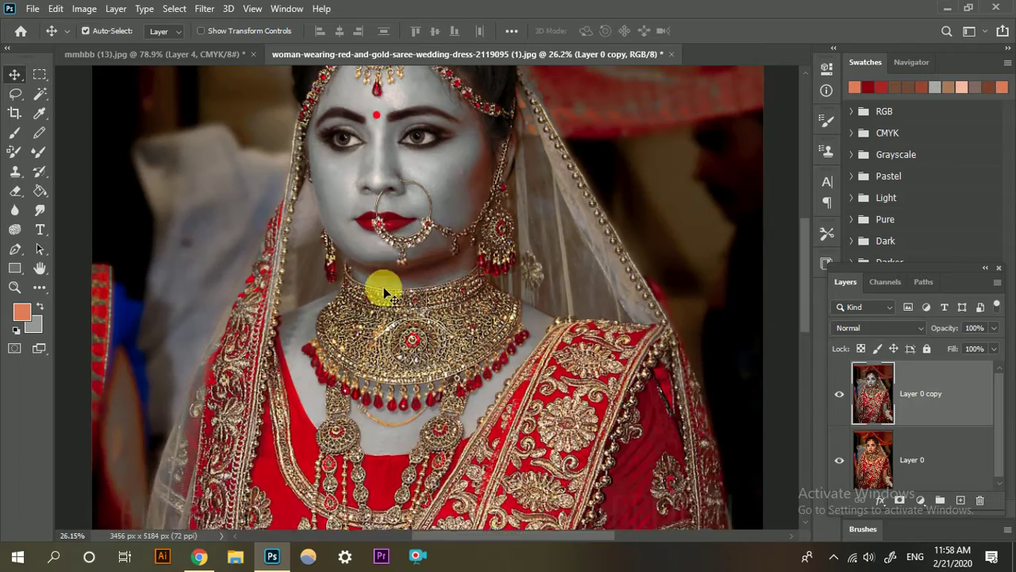
pyautogui.scroll(-2, 498, 319)
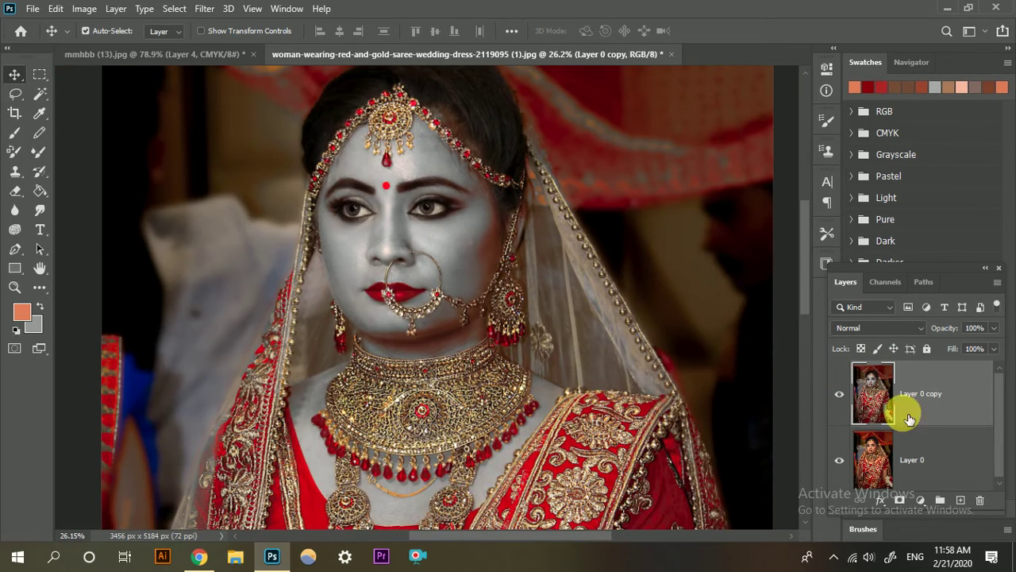
pyautogui.scroll(-1, 594, 416)
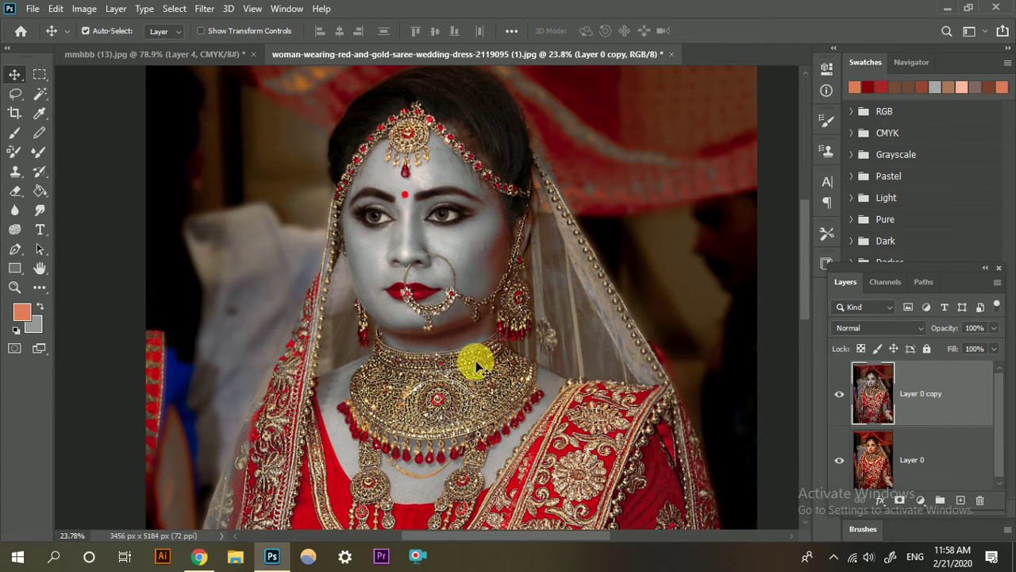
pyautogui.scroll(-2, 473, 359)
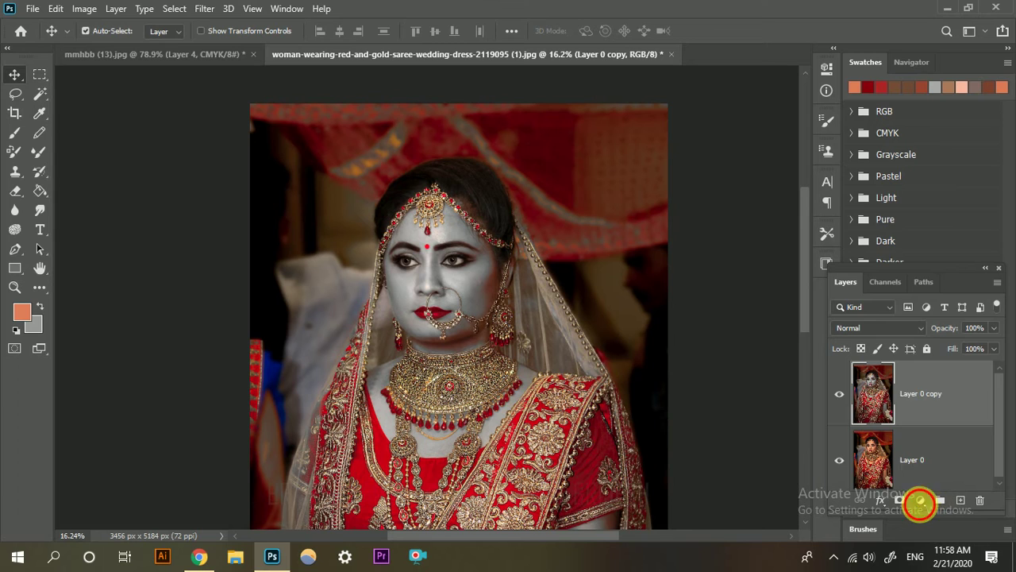
pyautogui.click(921, 499)
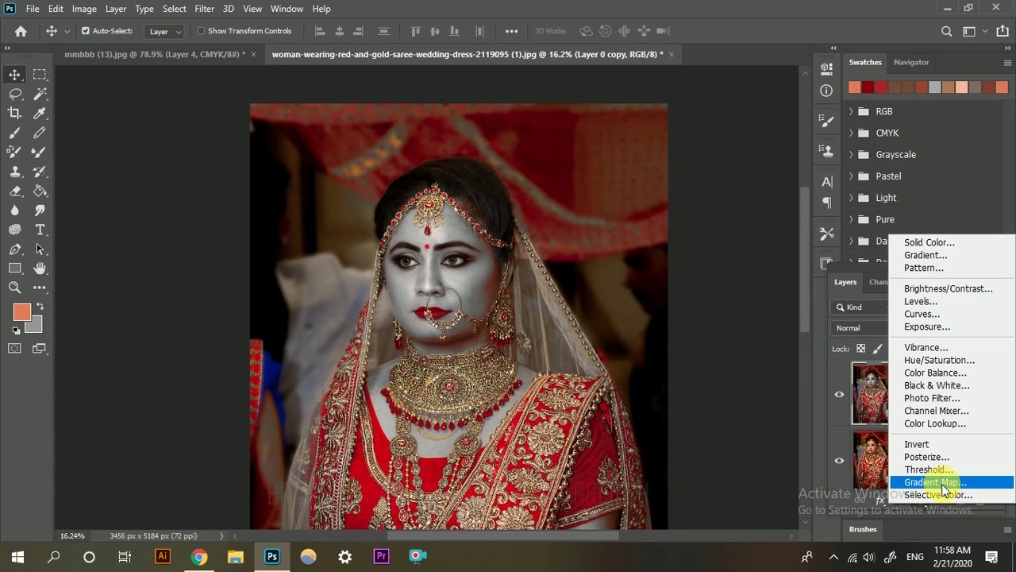
pyautogui.click(944, 484)
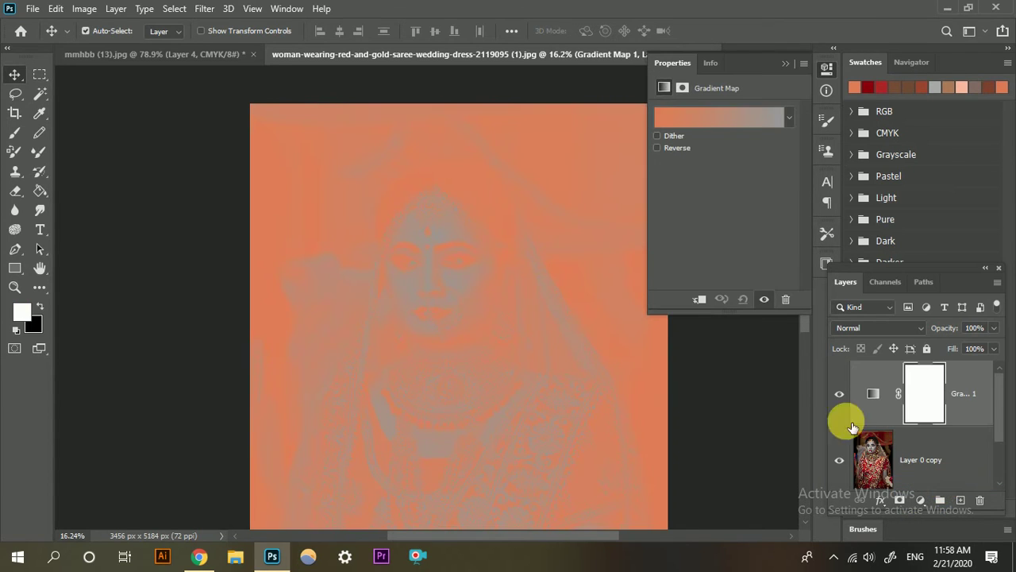
pyautogui.click(726, 118)
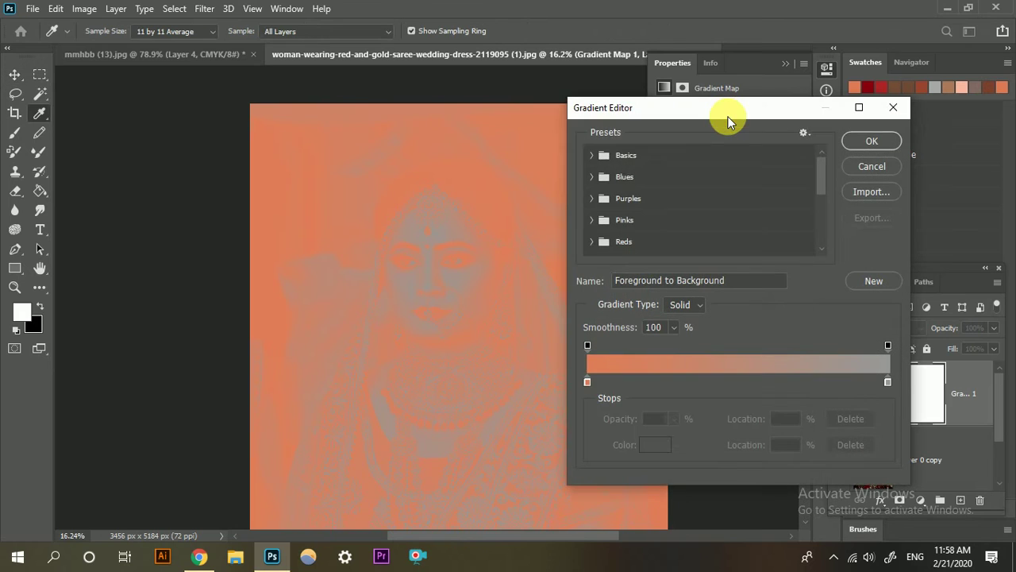
pyautogui.click(600, 159)
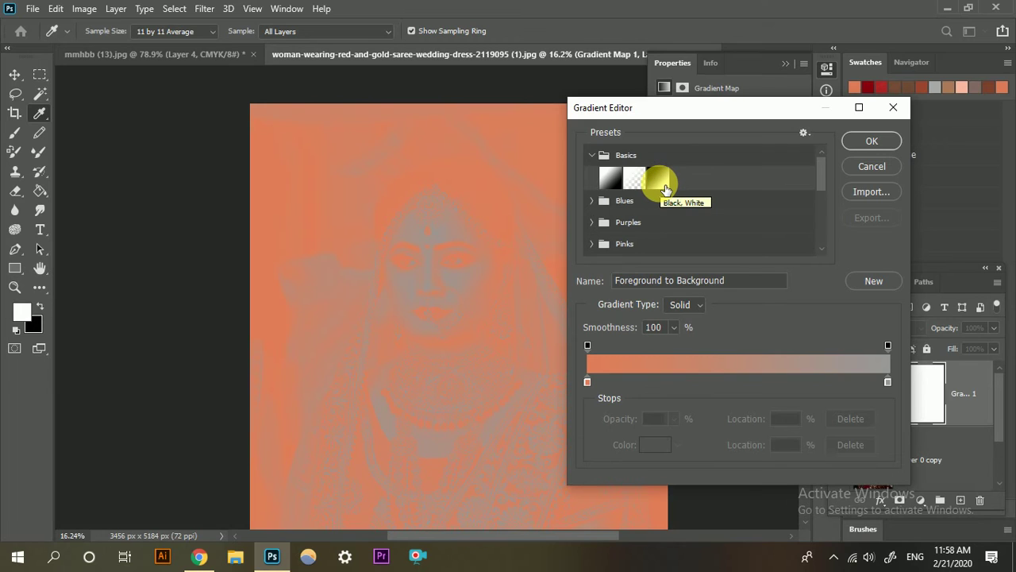
pyautogui.click(665, 188)
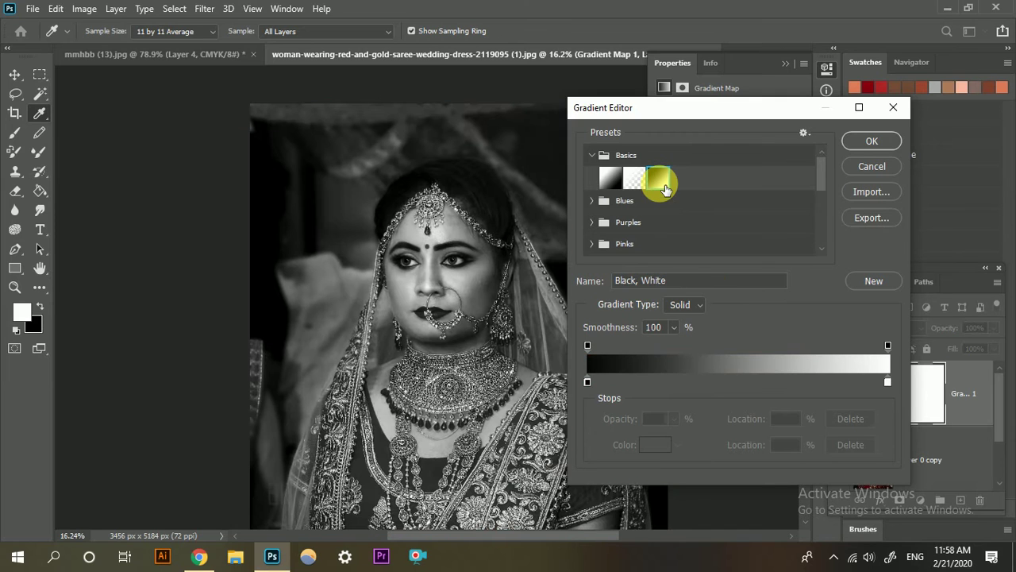
# Confirm the gradient's end stops as black 000000 and white ffffff, and apply the gradient to the Gradient Map.
pyautogui.click(588, 382)
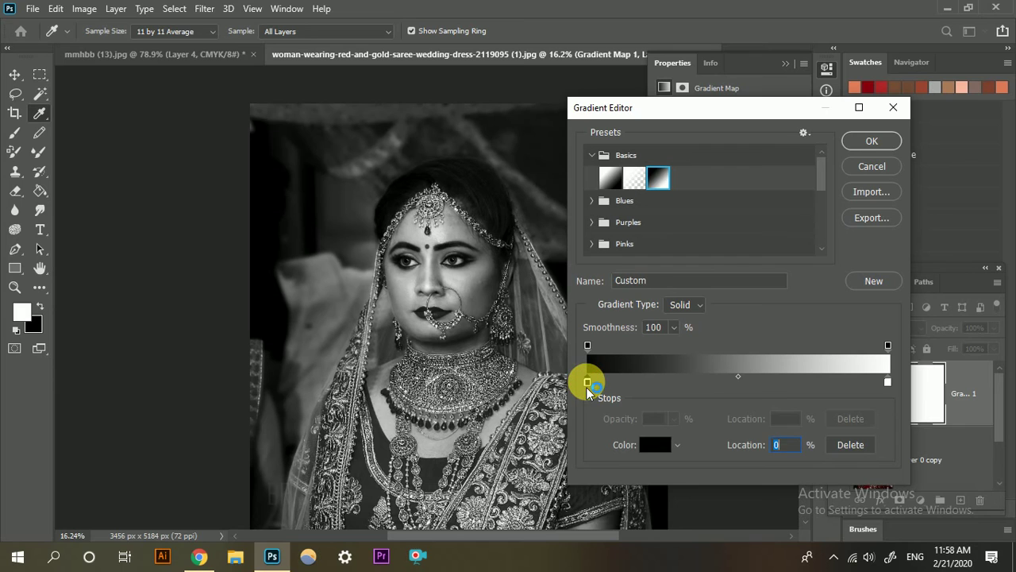
pyautogui.doubleClick(587, 384)
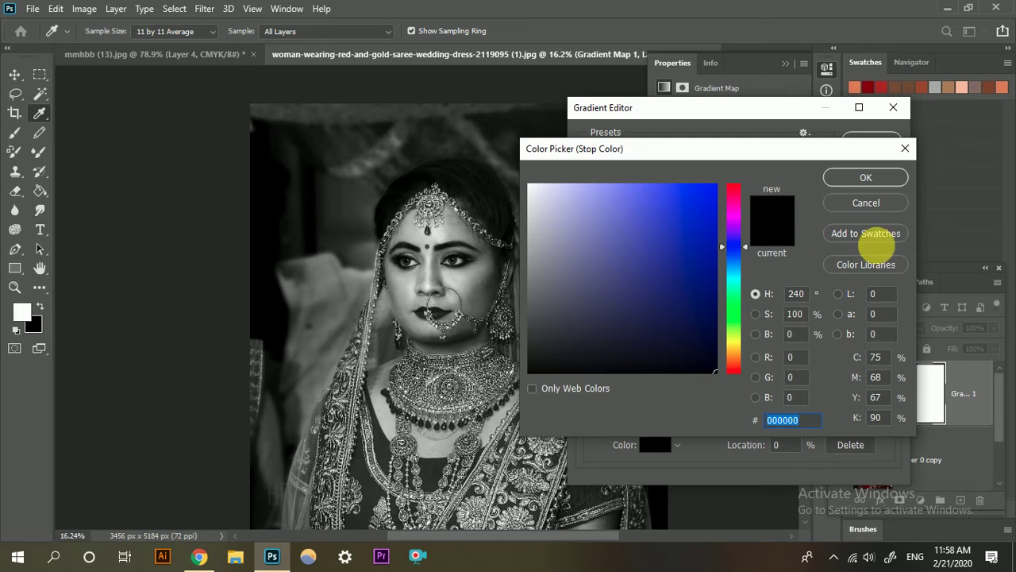
pyautogui.click(867, 176)
pyautogui.doubleClick(888, 382)
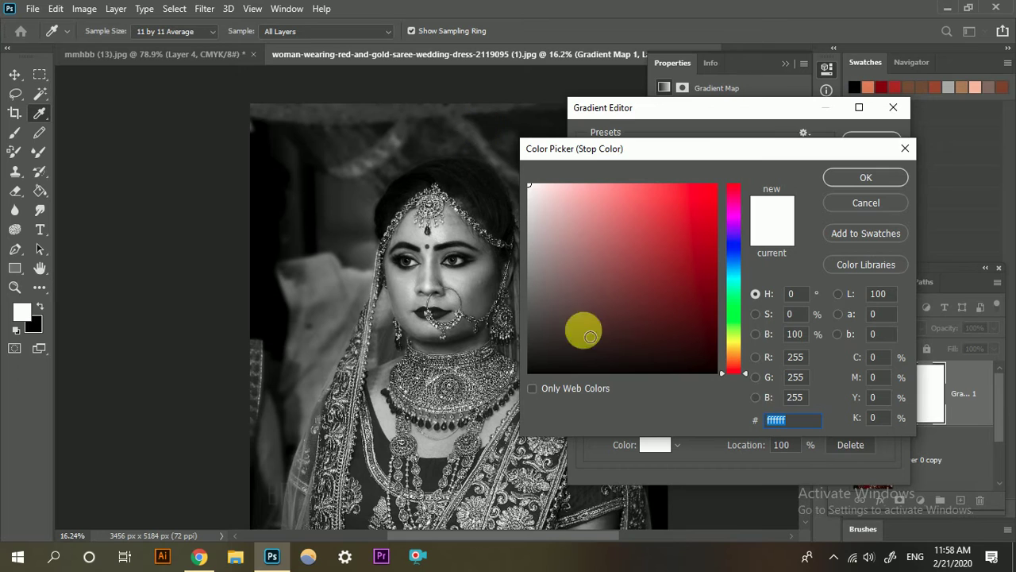
pyautogui.click(889, 183)
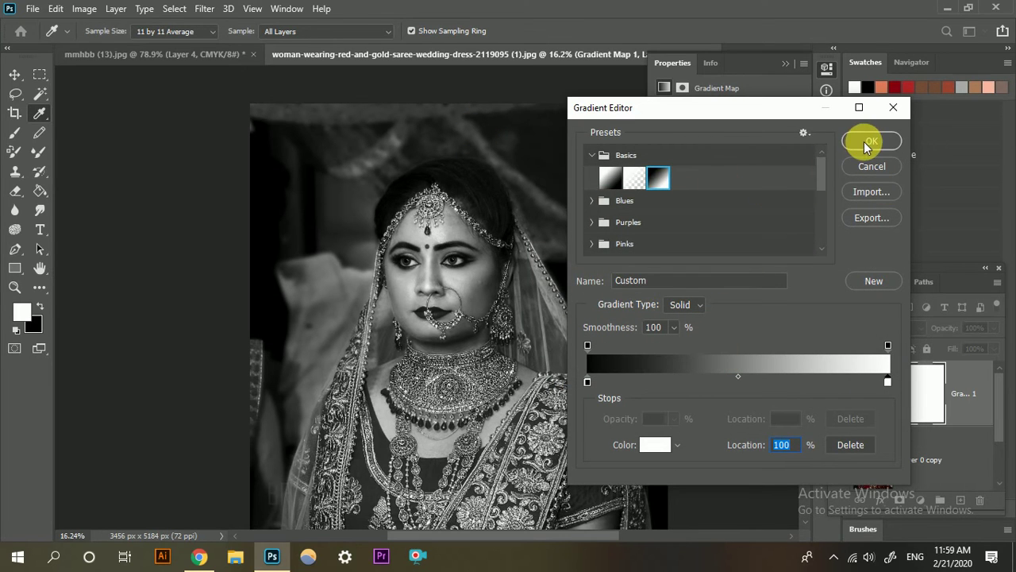
pyautogui.click(870, 143)
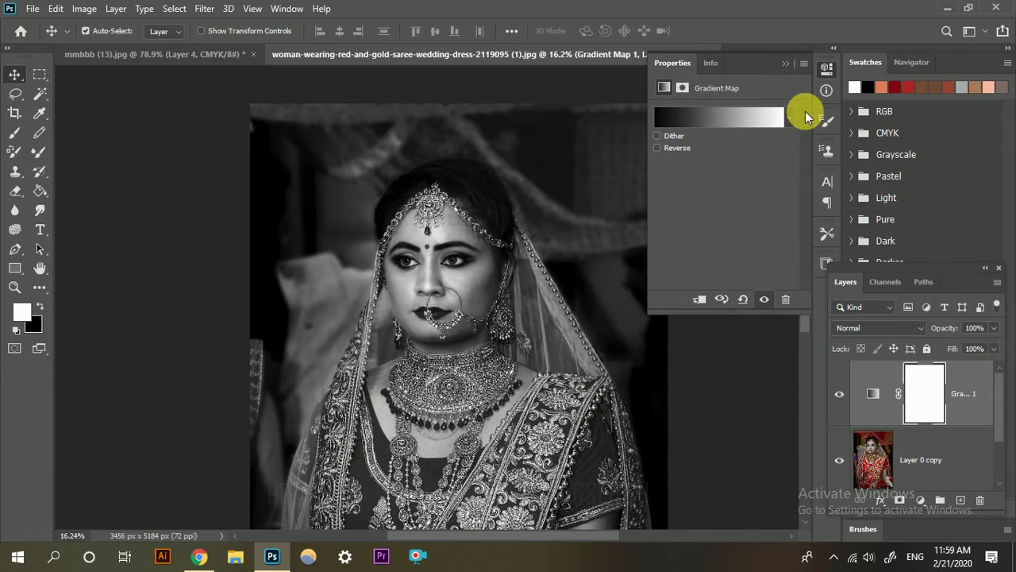
pyautogui.click(785, 63)
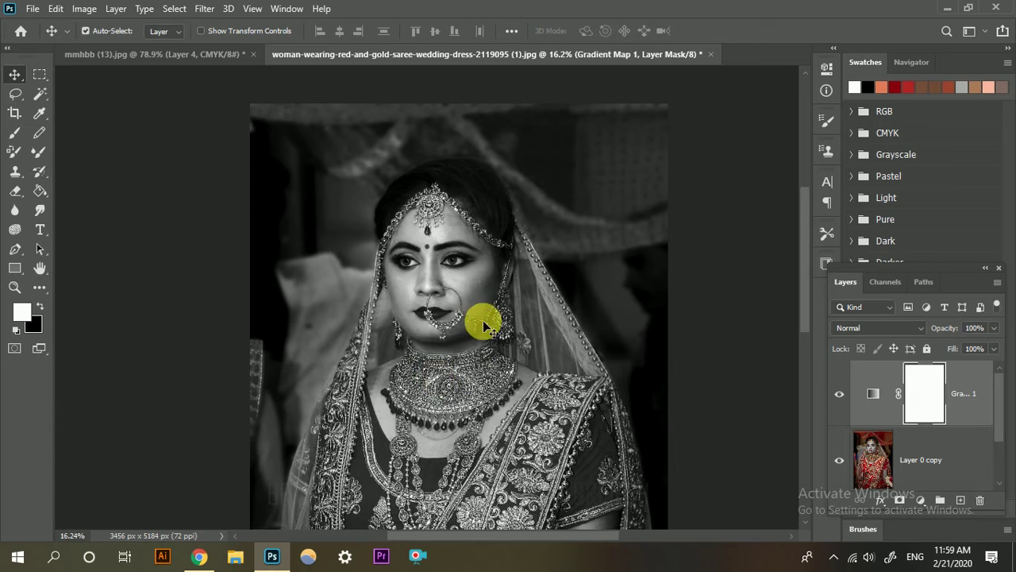
# Set the Gradient Map layer's blend mode to Luminosity.
pyautogui.scroll(-4, 483, 327)
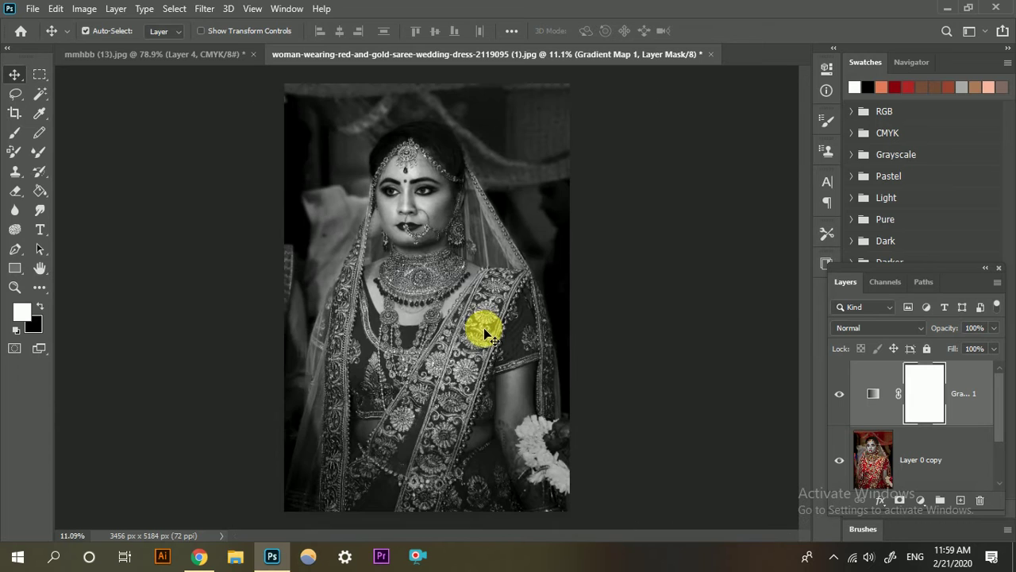
pyautogui.click(923, 330)
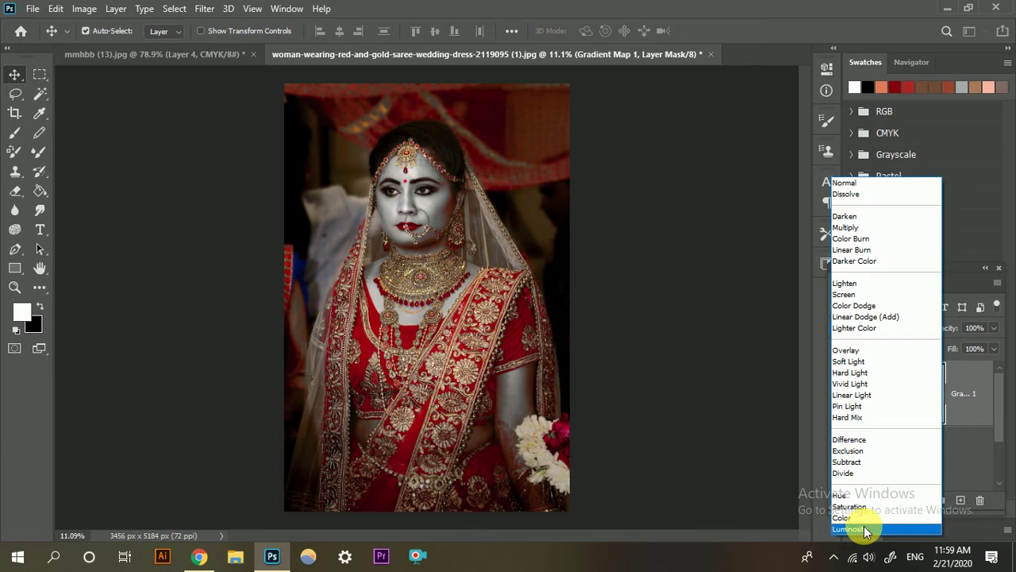
pyautogui.click(864, 528)
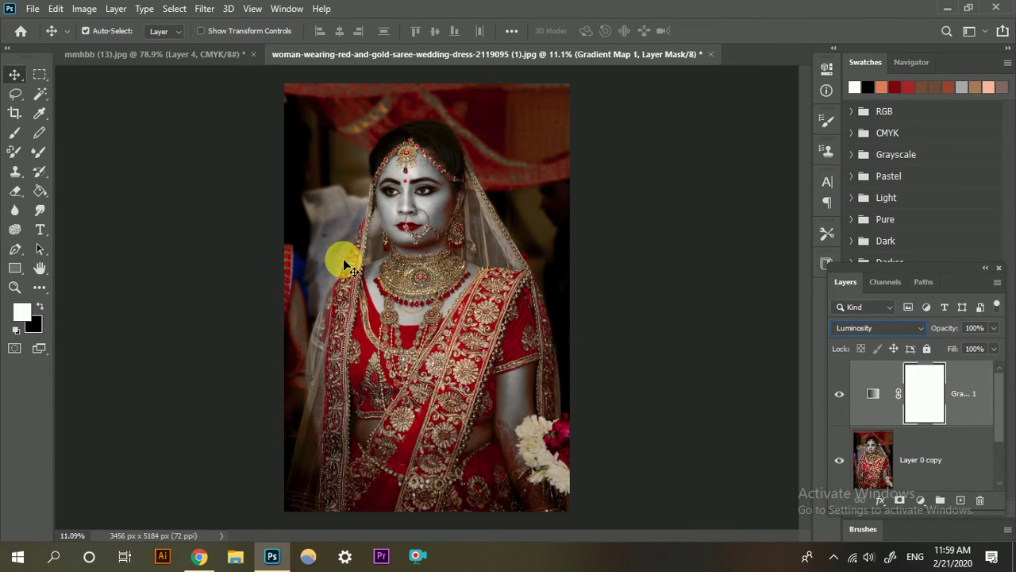
# Compare the portrait with and without the Gradient Map layer and examine the face and jewellery up close.
pyautogui.click(631, 307)
pyautogui.click(841, 397)
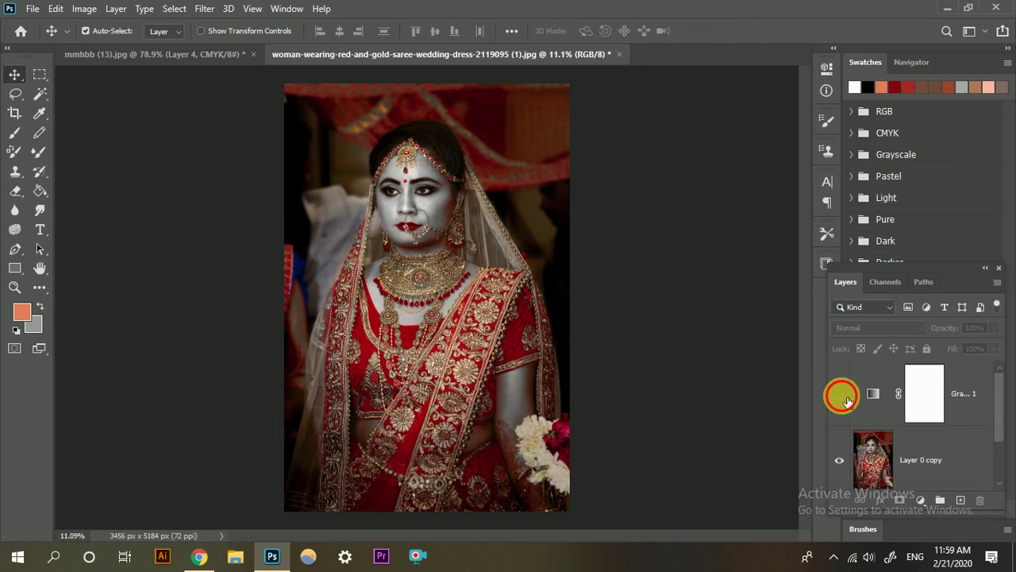
pyautogui.scroll(5, 516, 282)
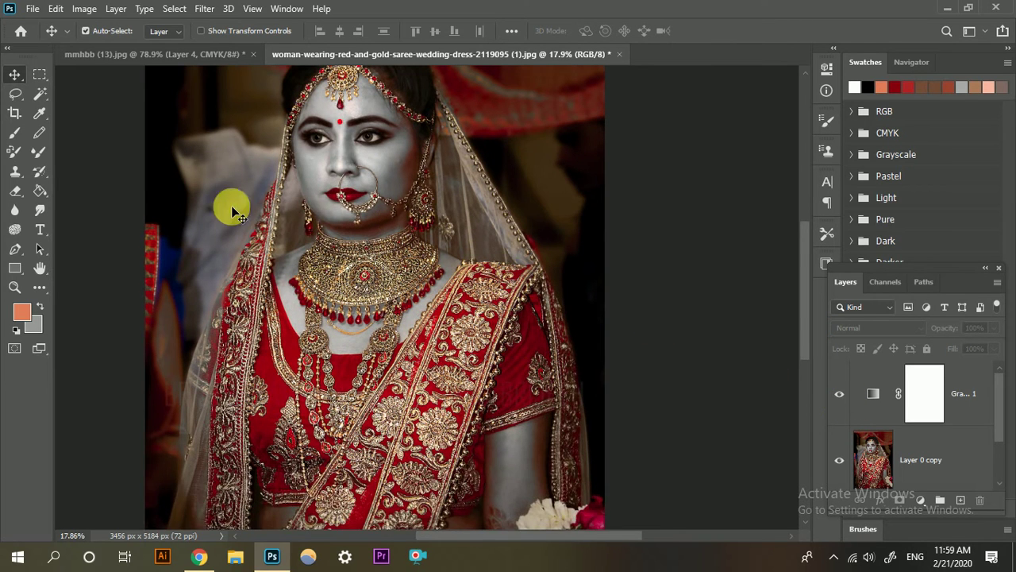
pyautogui.moveTo(540, 198); pyautogui.dragTo(563, 276)
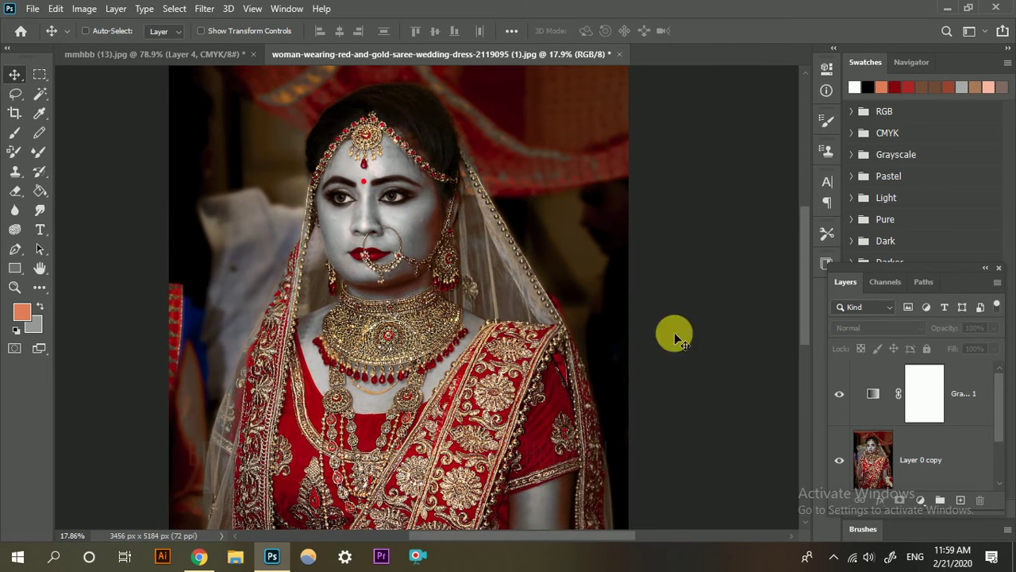
# Toggle the Gradient Map layer off and on to compare the portrait's tones, leaving the layer shown.
pyautogui.keyDown('alt'); pyautogui.click(841, 394); pyautogui.keyUp('alt')
pyautogui.keyDown('alt'); pyautogui.click(840, 395); pyautogui.keyUp('alt')
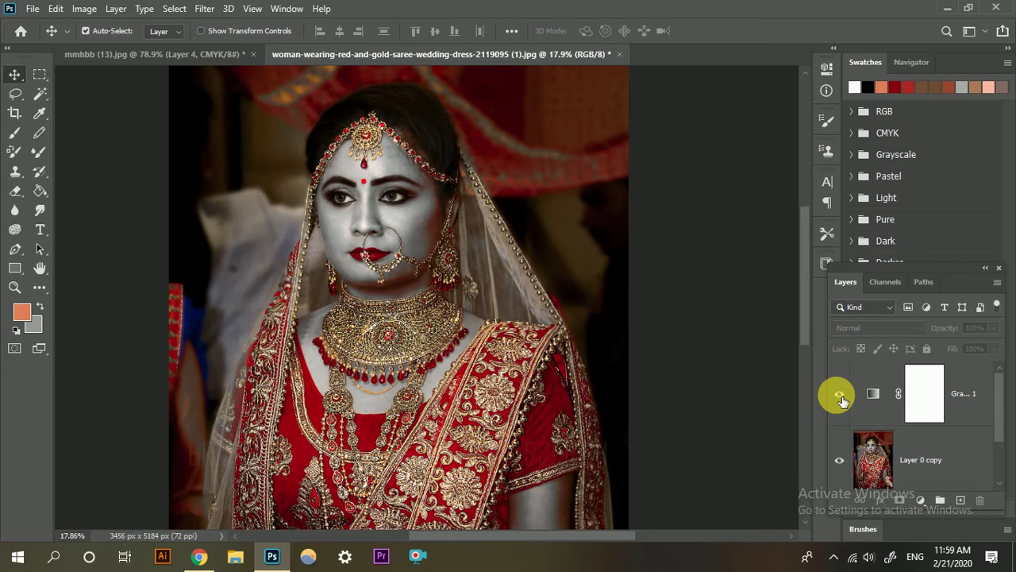
pyautogui.click(842, 398)
pyautogui.click(843, 400)
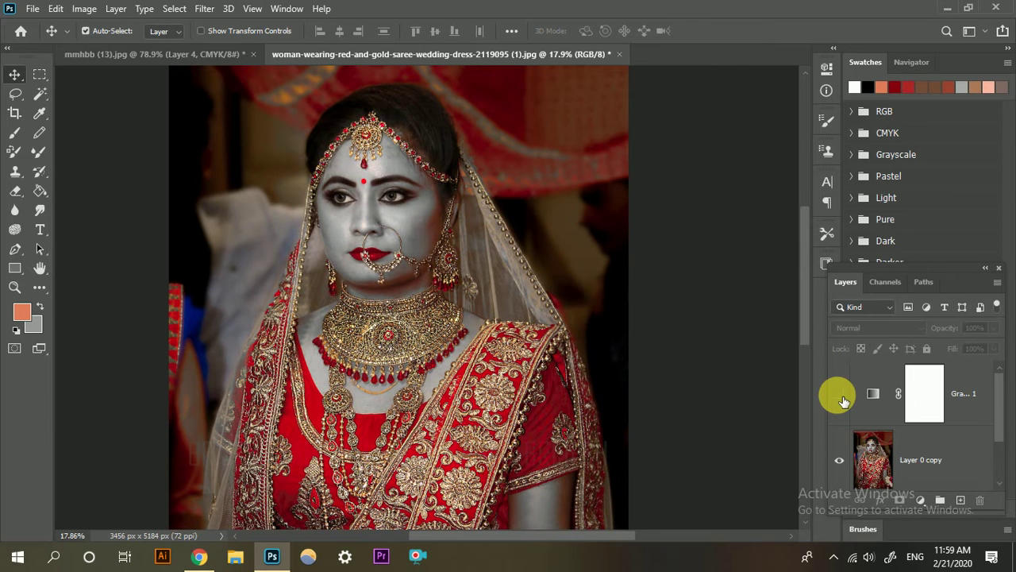
pyautogui.click(843, 401)
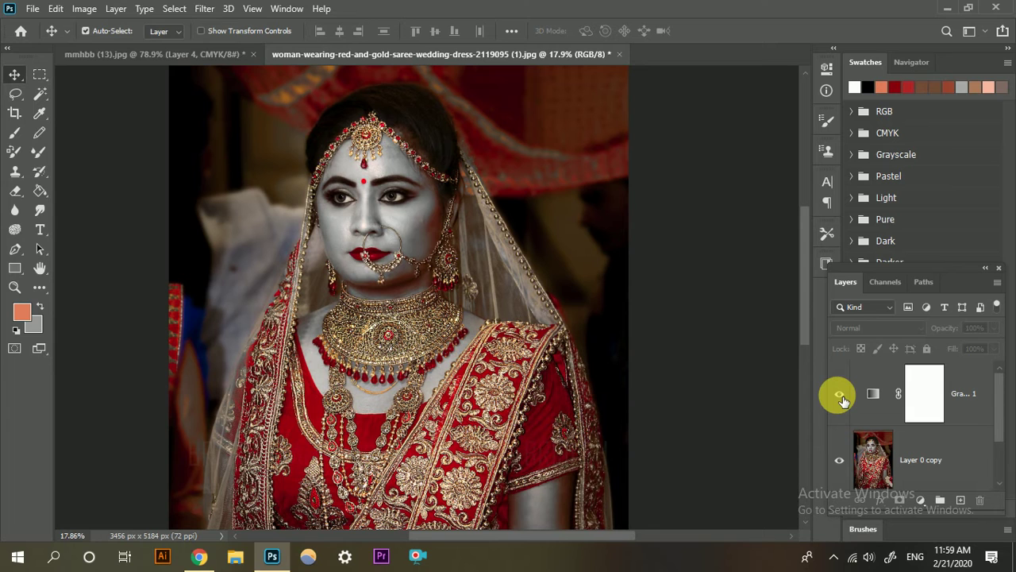
pyautogui.click(843, 400)
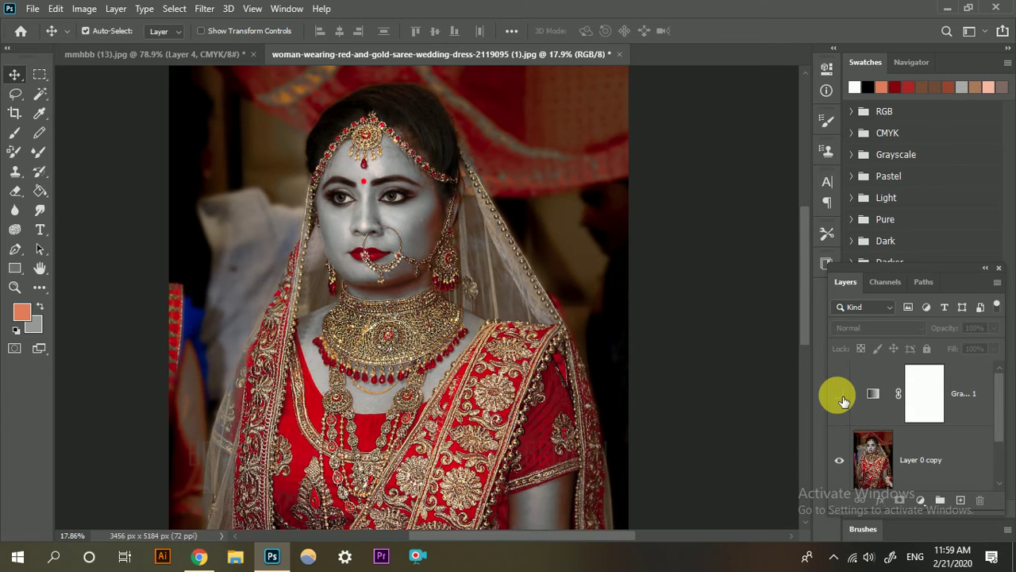
pyautogui.click(843, 400)
pyautogui.click(843, 401)
pyautogui.click(844, 400)
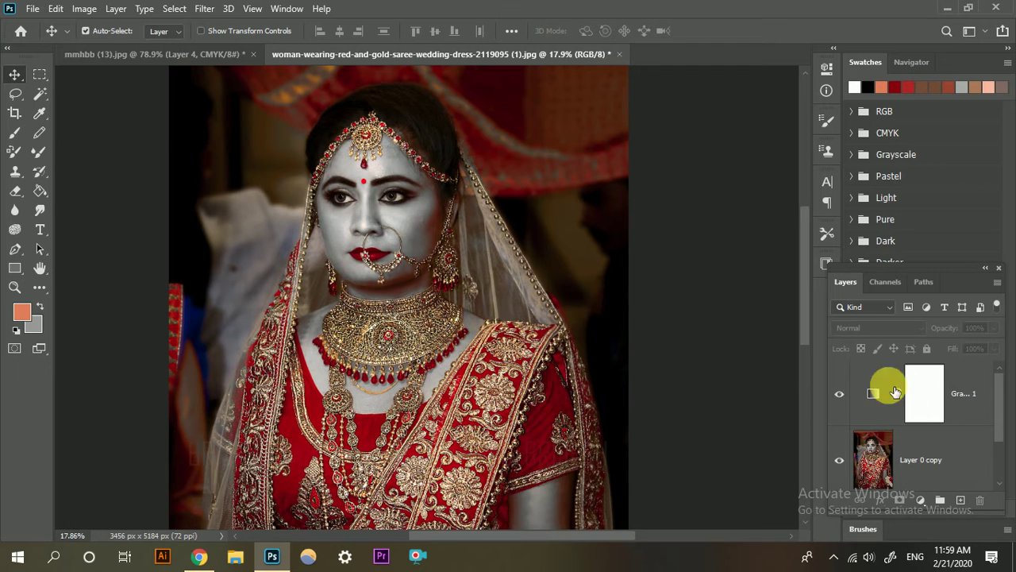
pyautogui.scroll(2, 323, 195)
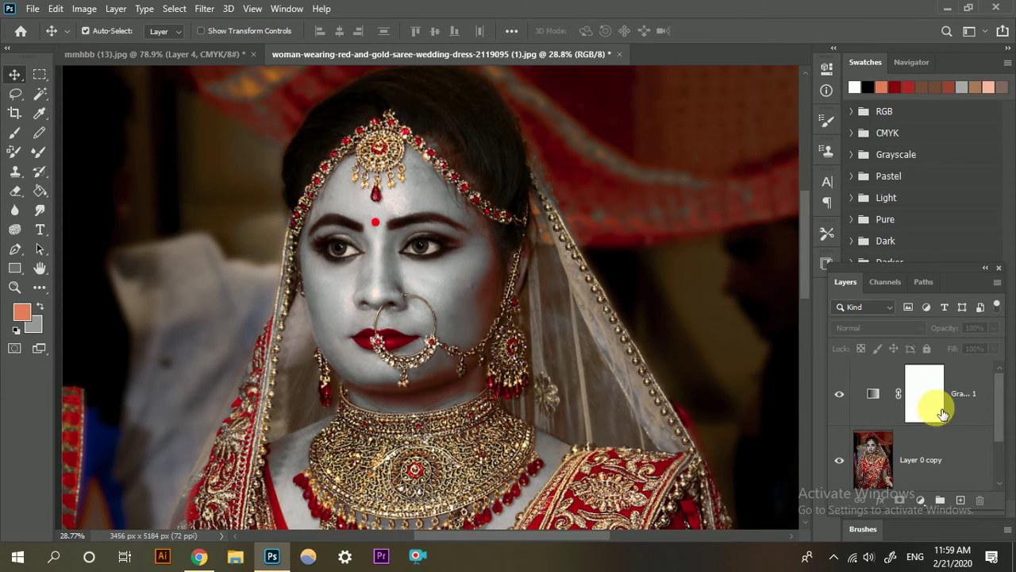
pyautogui.scroll(-2, 433, 324)
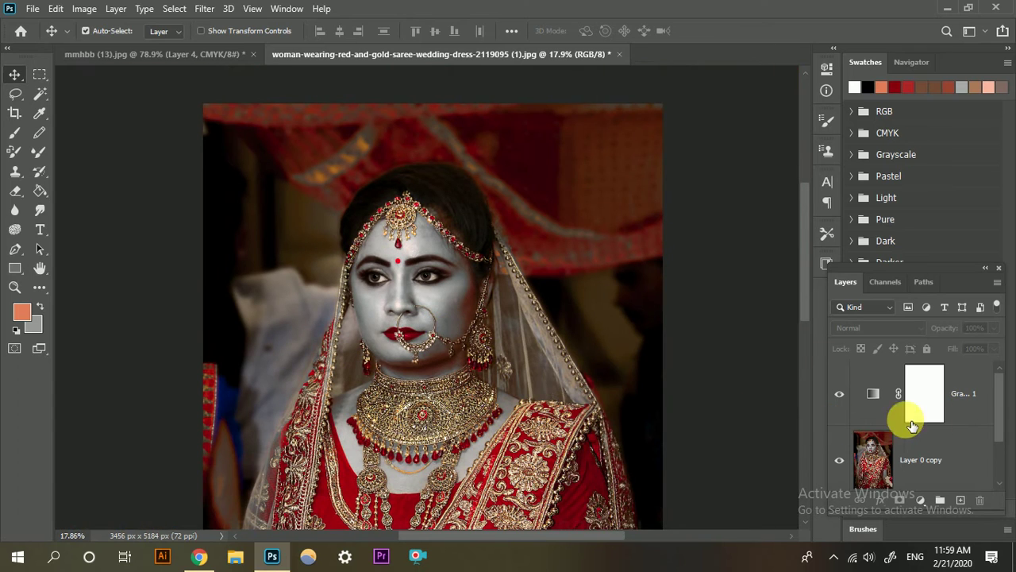
# Merge the Gradient Map adjustment layer with Layer 0 copy into one layer, keeping the original Layer 0 separate.
pyautogui.click(967, 401)
pyautogui.scroll(-2, 961, 425)
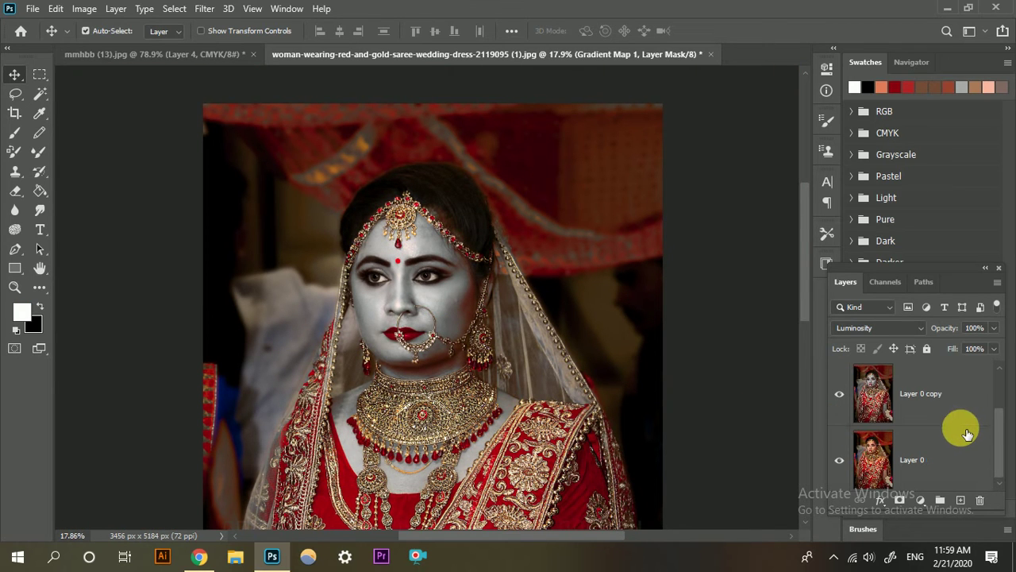
pyautogui.scroll(-1, 942, 457)
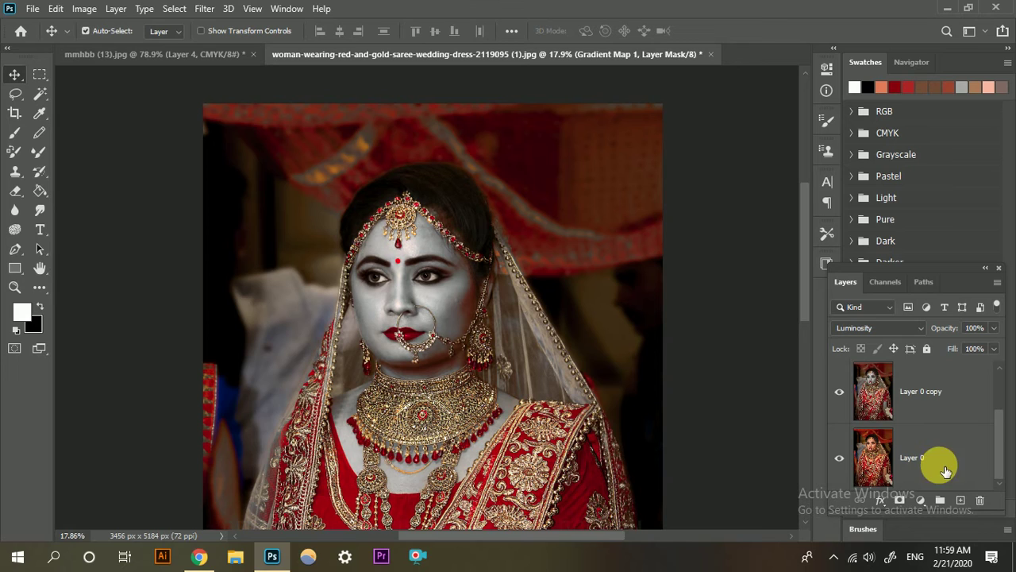
pyautogui.click(961, 408)
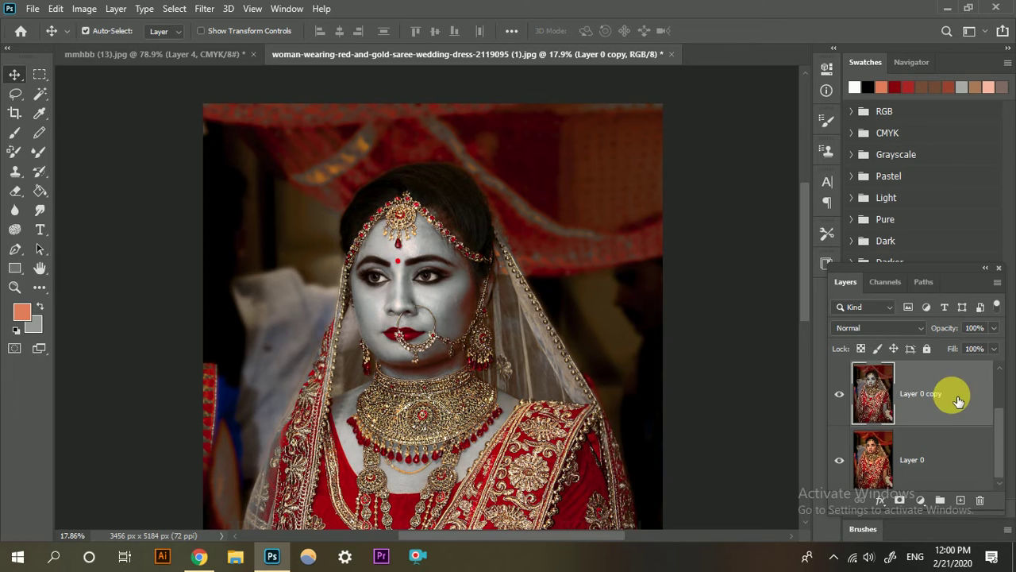
pyautogui.scroll(1, 957, 409)
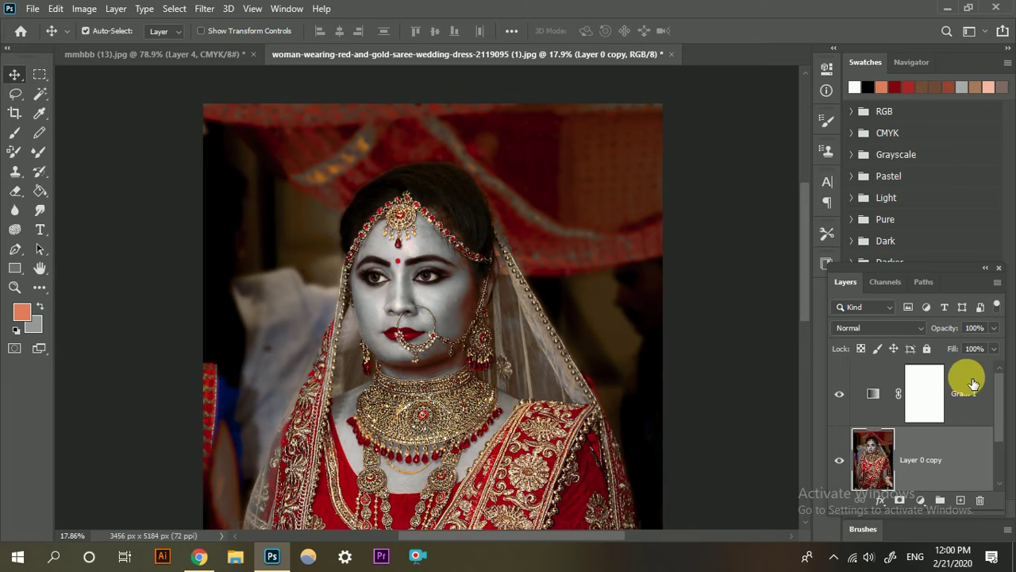
pyautogui.click(977, 383)
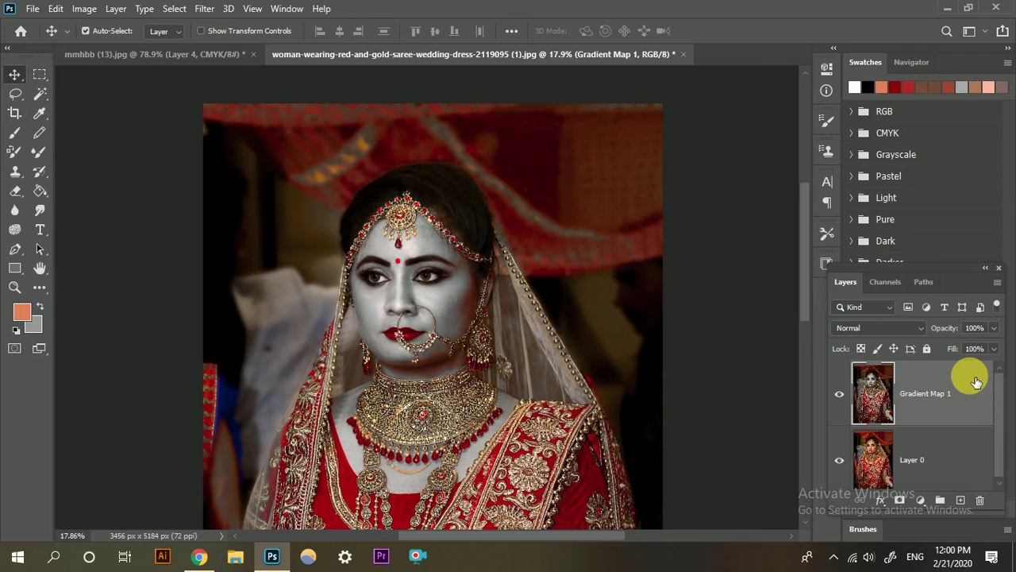
# Duplicate the merged Gradient Map 1 layer.
pyautogui.scroll(-2, 405, 331)
pyautogui.scroll(3, 437, 347)
pyautogui.scroll(-2, 691, 408)
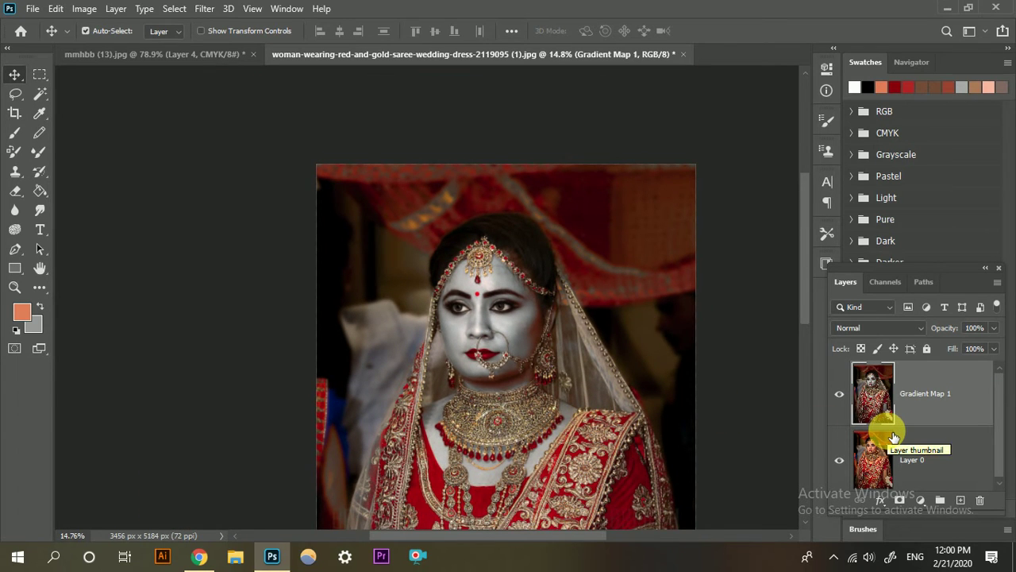
pyautogui.hotkey('ctrl', 'j')
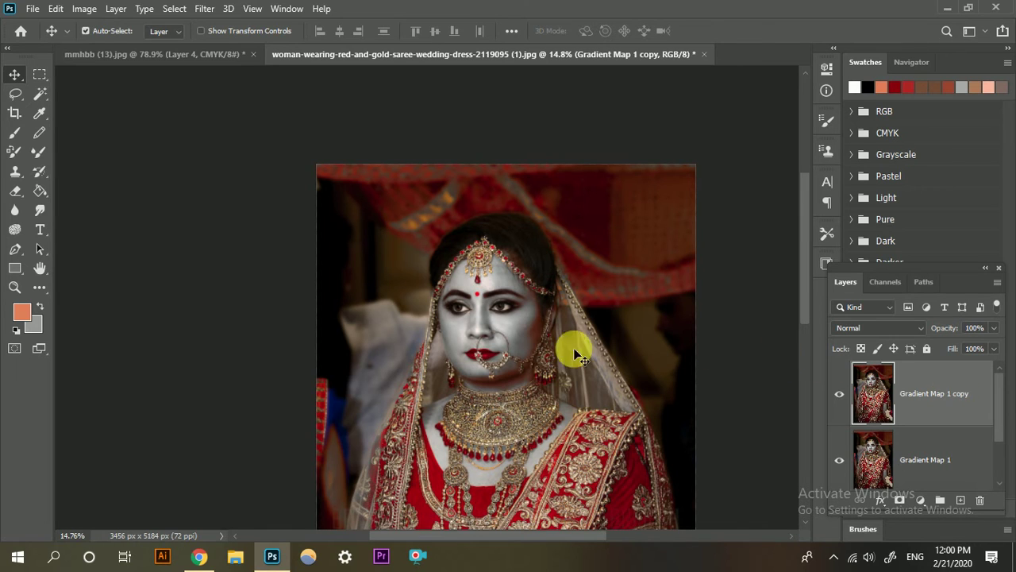
# Apply a High Pass filter with a radius of 3.0 pixels to the Gradient Map 1 copy layer.
pyautogui.scroll(5, 457, 355)
pyautogui.hscroll(3, 517, 325)
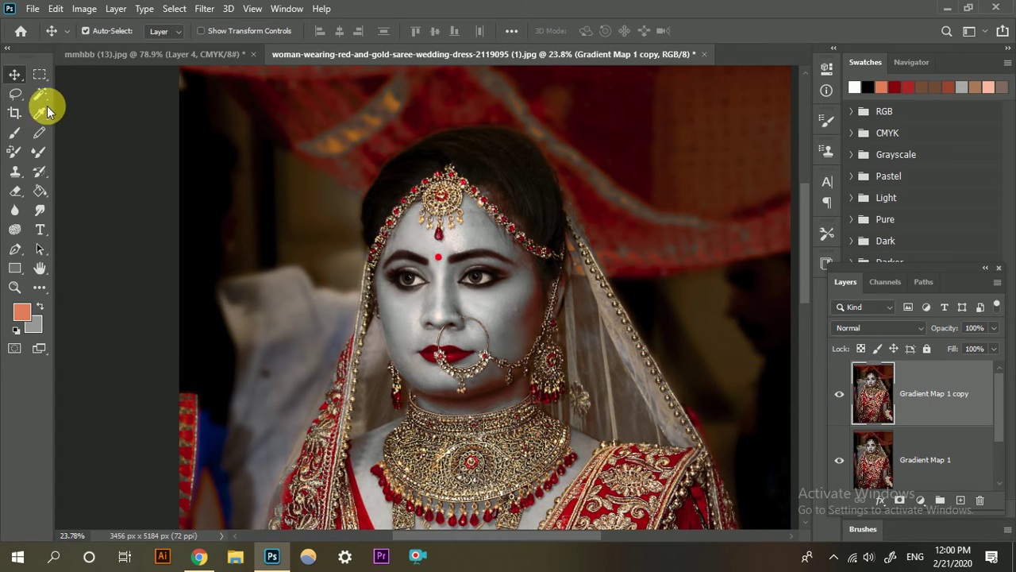
pyautogui.scroll(-2, 531, 257)
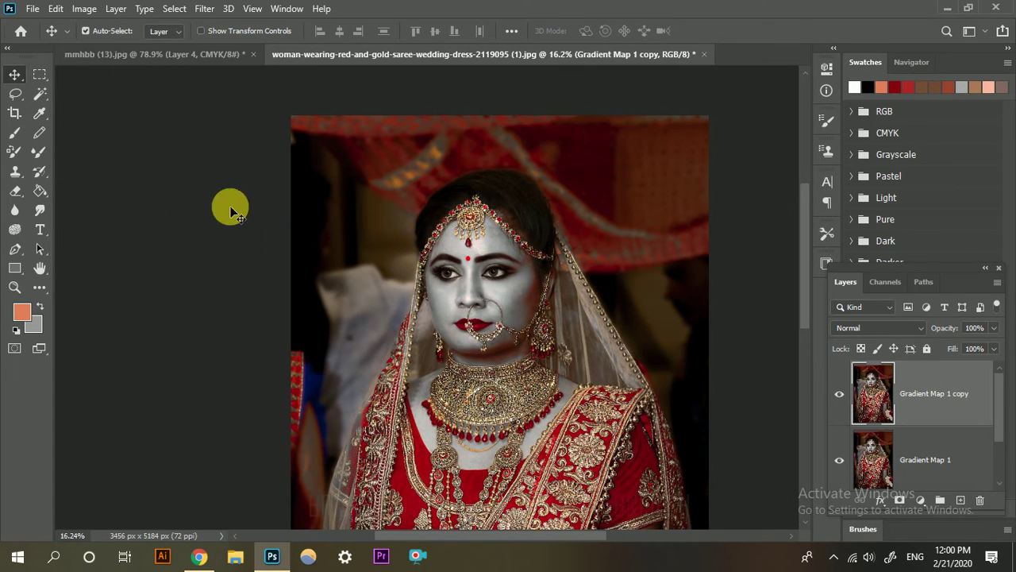
pyautogui.click(204, 9)
pyautogui.moveTo(308, 303)
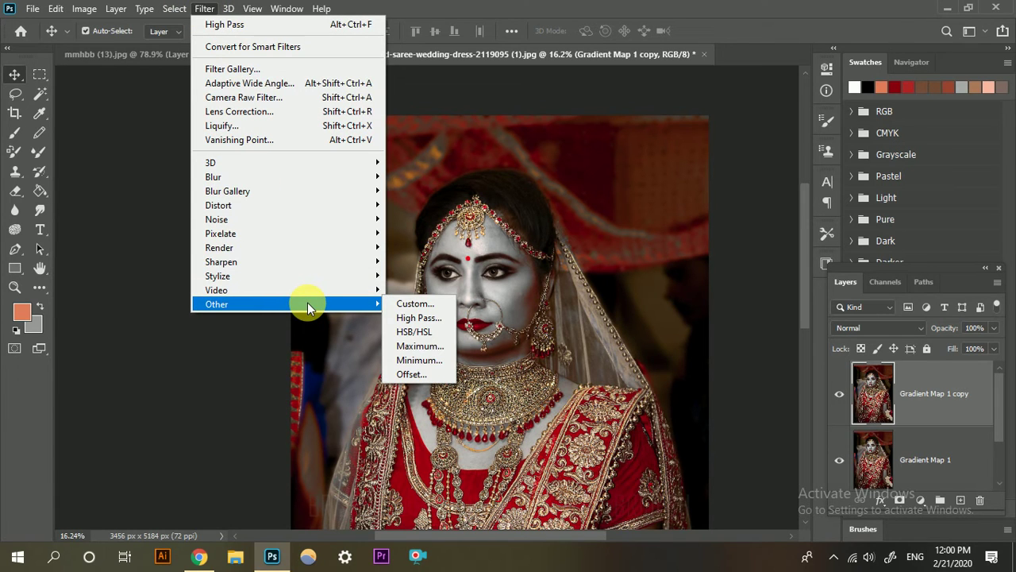
pyautogui.click(419, 318)
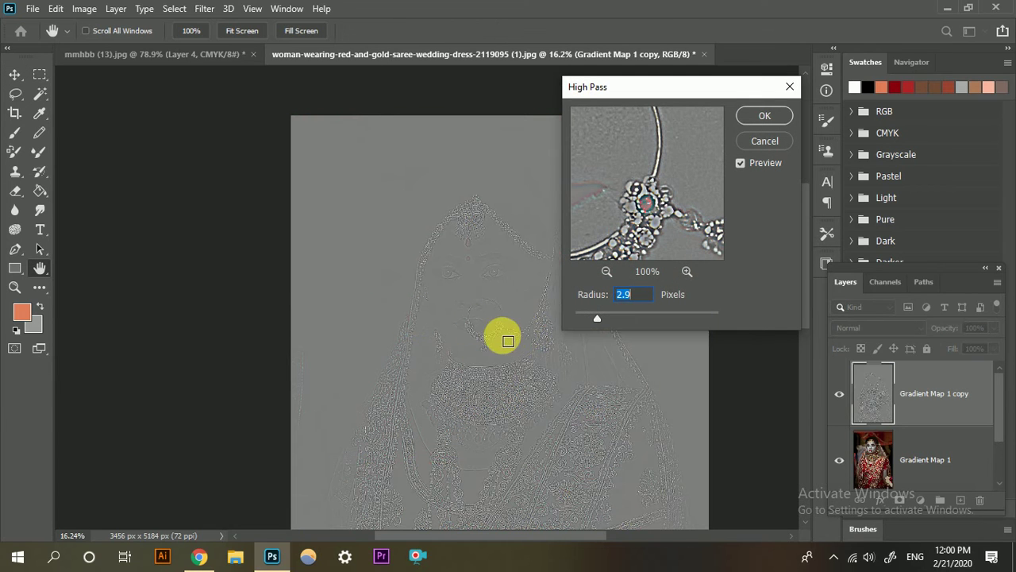
pyautogui.moveTo(688, 97); pyautogui.dragTo(765, 96)
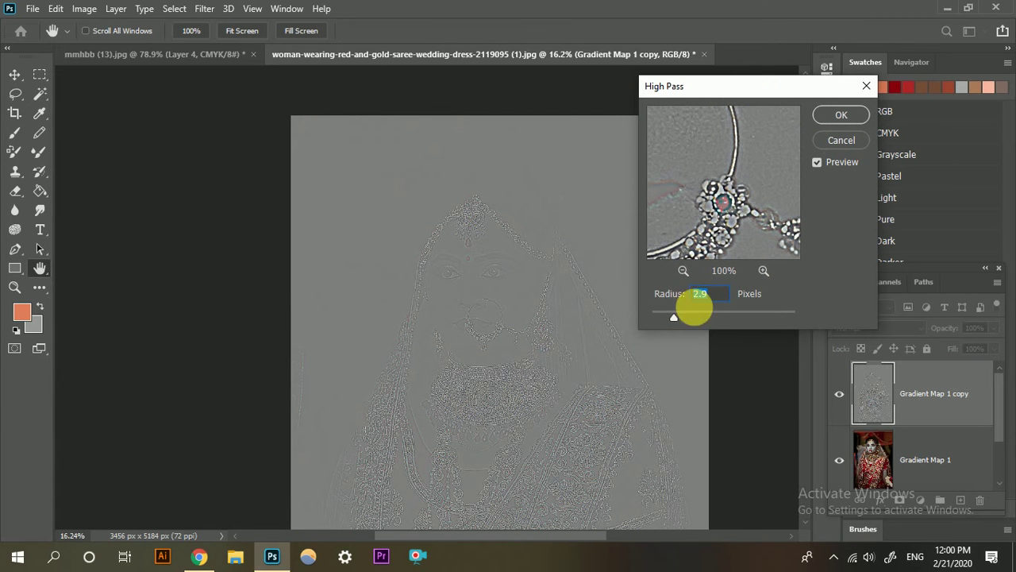
pyautogui.click(674, 316)
pyautogui.moveTo(661, 317); pyautogui.dragTo(659, 317)
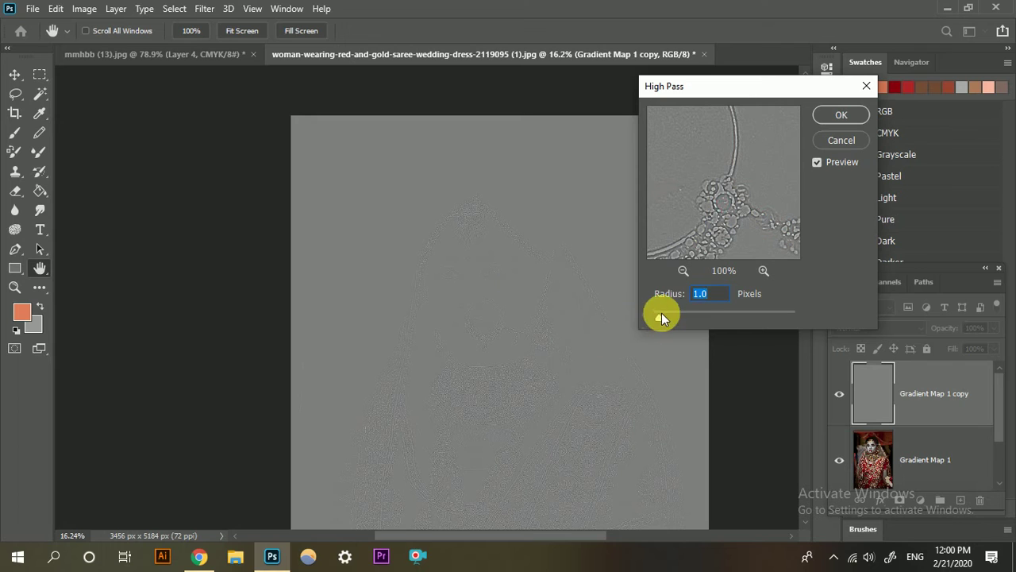
pyautogui.moveTo(662, 313); pyautogui.dragTo(675, 316)
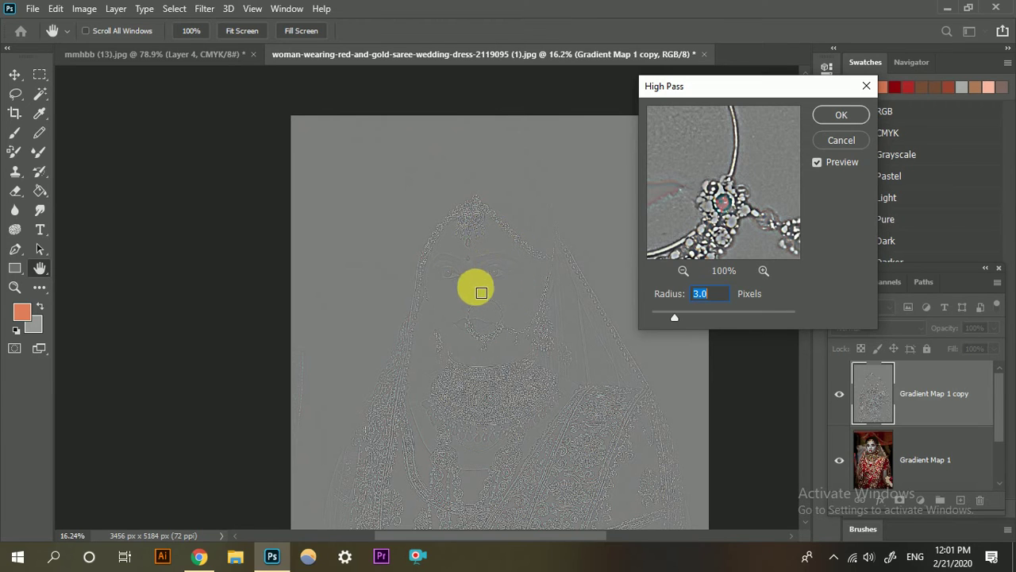
pyautogui.click(862, 117)
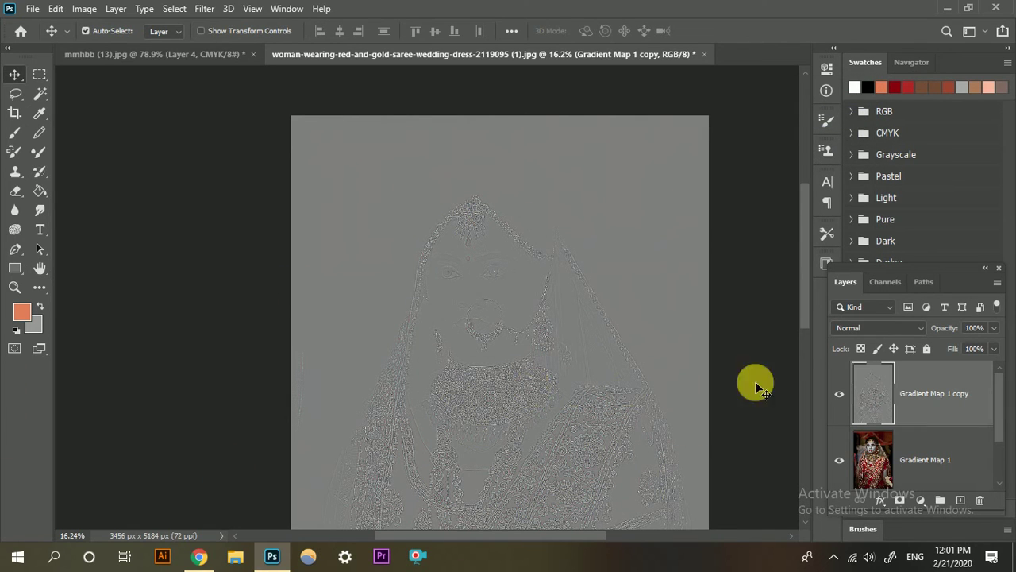
# Set the blend mode of the High Pass layer to Vivid Light.
pyautogui.click(916, 326)
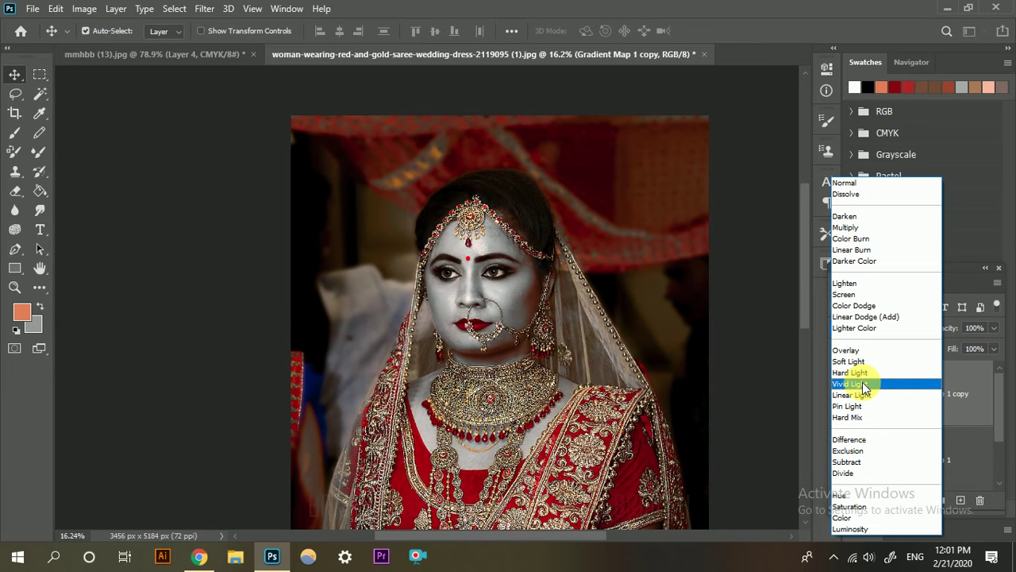
pyautogui.click(865, 385)
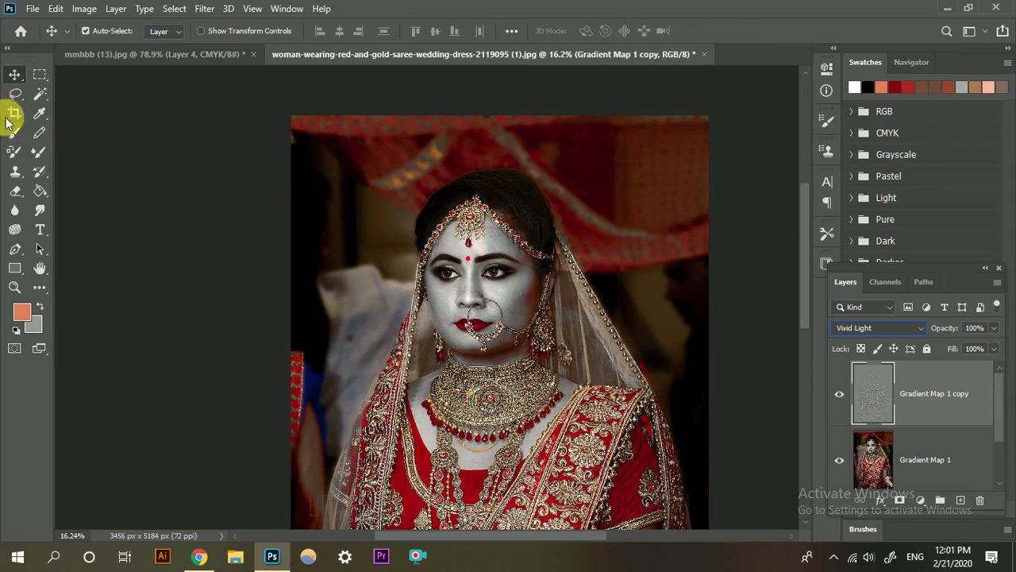
# Examine the face and jewellery up close with the Vivid Light sharpening layer hidden and shown.
pyautogui.scroll(8, 538, 280)
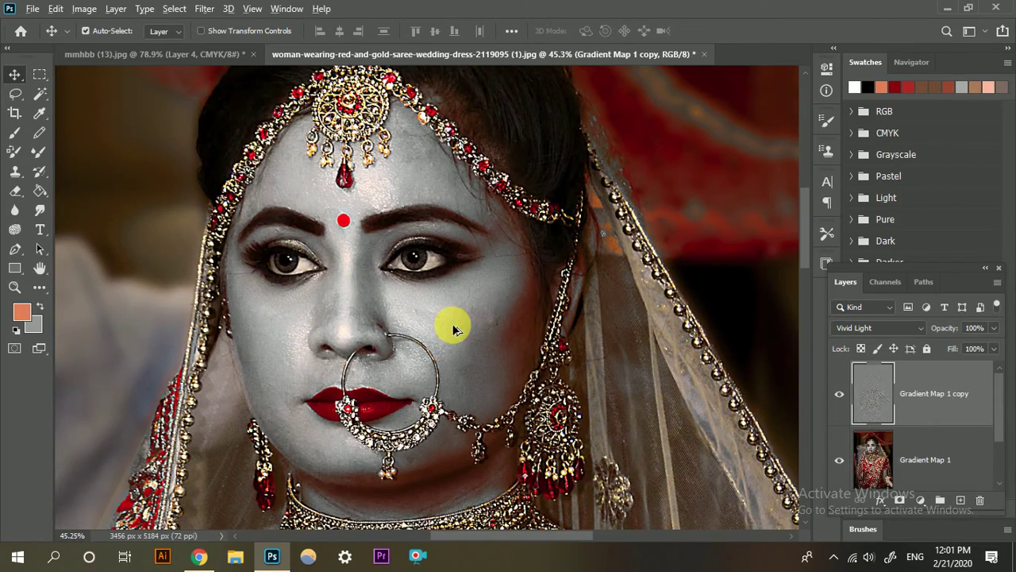
pyautogui.scroll(2, 454, 325)
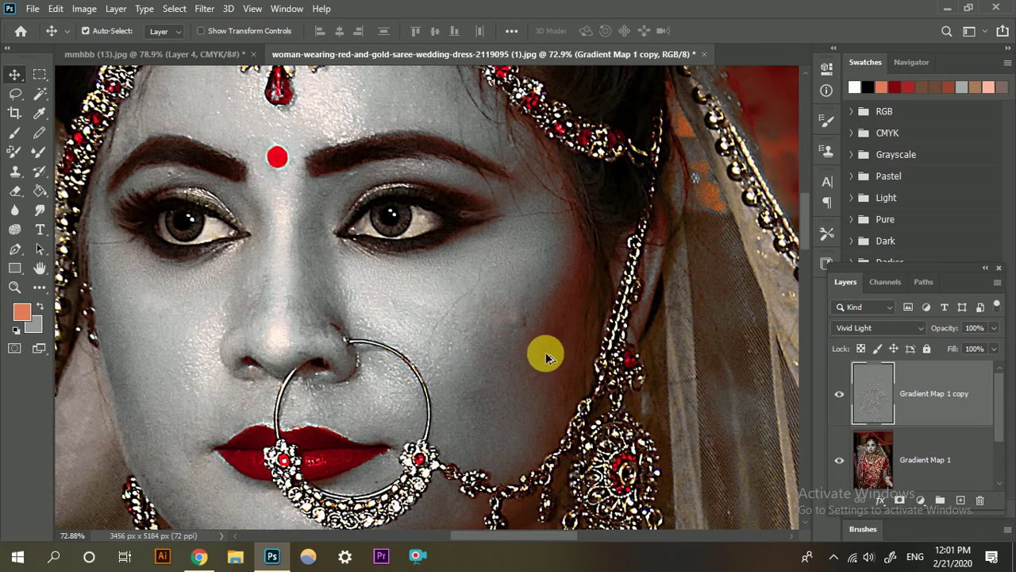
pyautogui.click(841, 397)
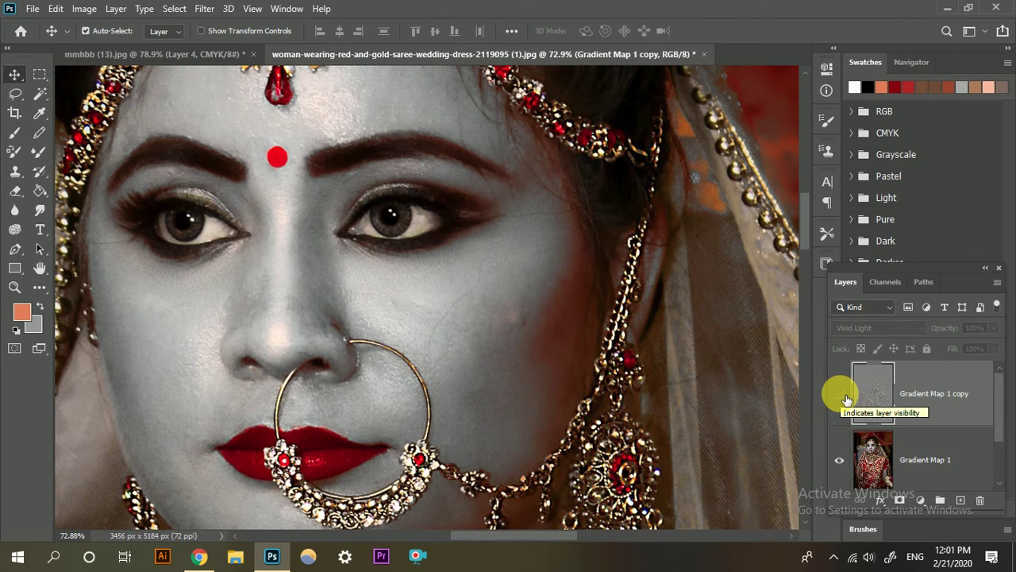
pyautogui.scroll(2, 322, 242)
pyautogui.scroll(2, 580, 334)
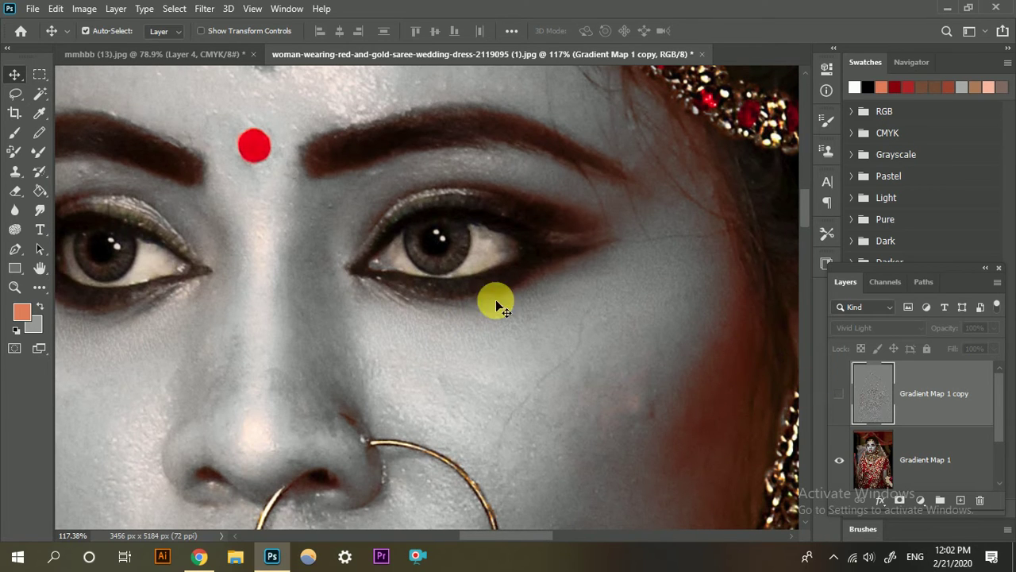
pyautogui.click(841, 395)
pyautogui.scroll(-6, 493, 312)
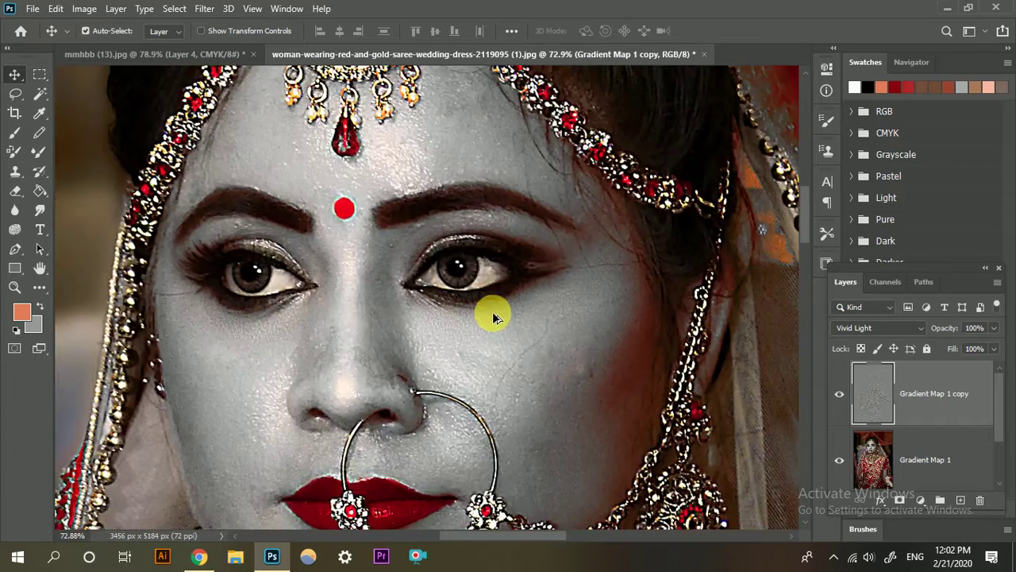
pyautogui.scroll(-1, 494, 320)
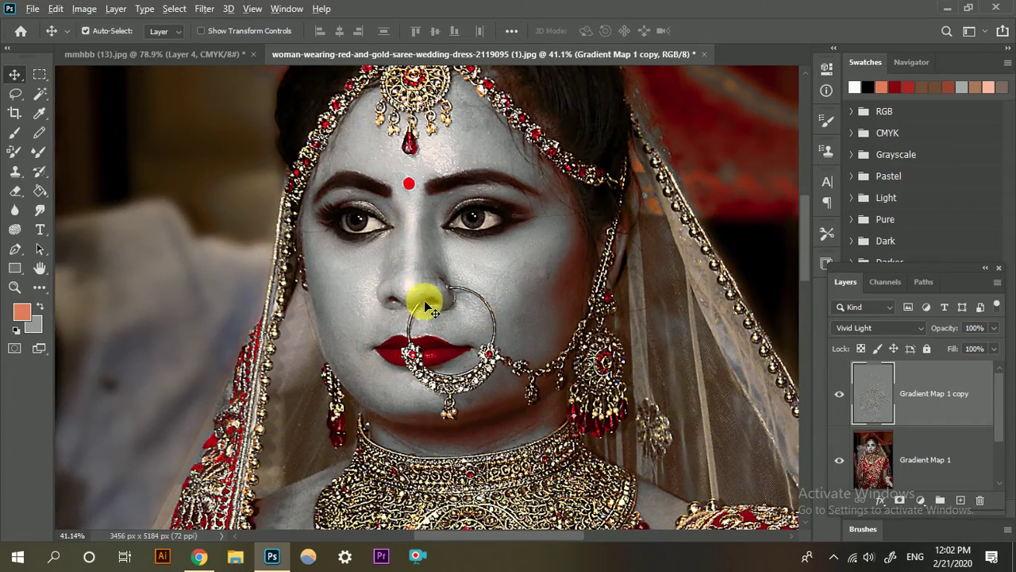
pyautogui.scroll(-3, 423, 300)
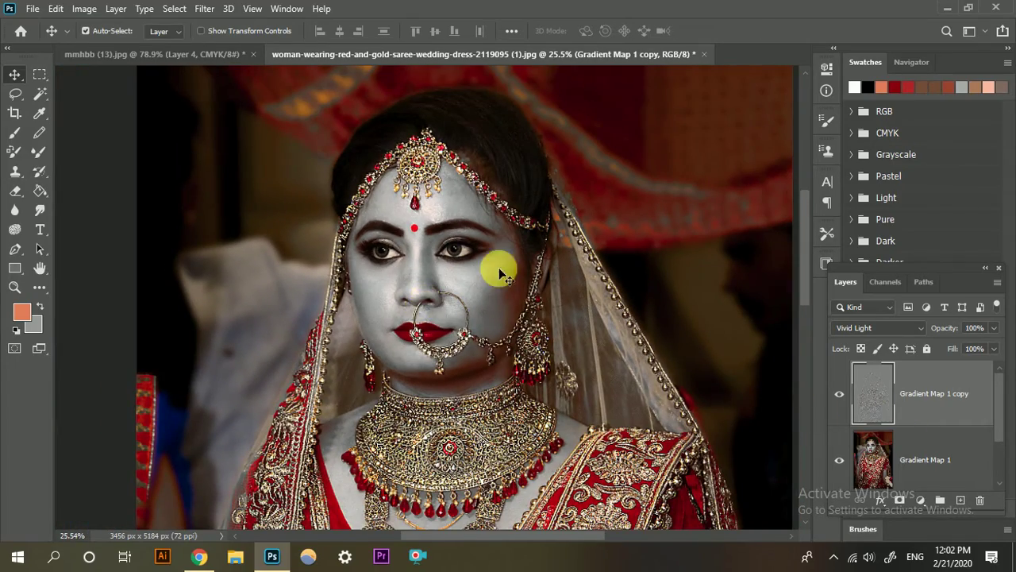
# Add a black layer mask to the Gradient Map 1 copy layer to hide its sharpening.
pyautogui.scroll(3, 417, 187)
pyautogui.scroll(2, 407, 222)
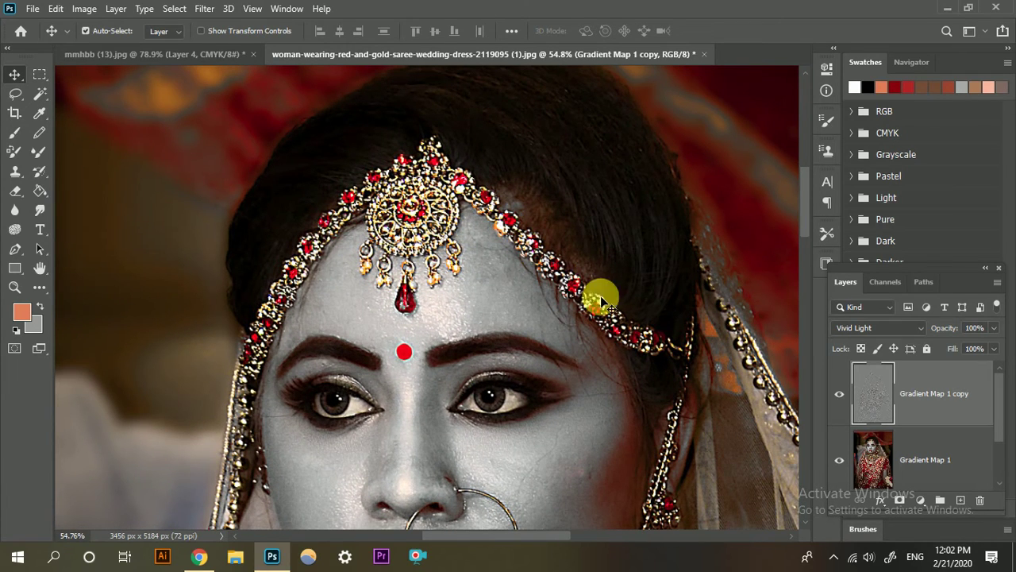
pyautogui.scroll(-1, 694, 457)
pyautogui.scroll(-5, 689, 437)
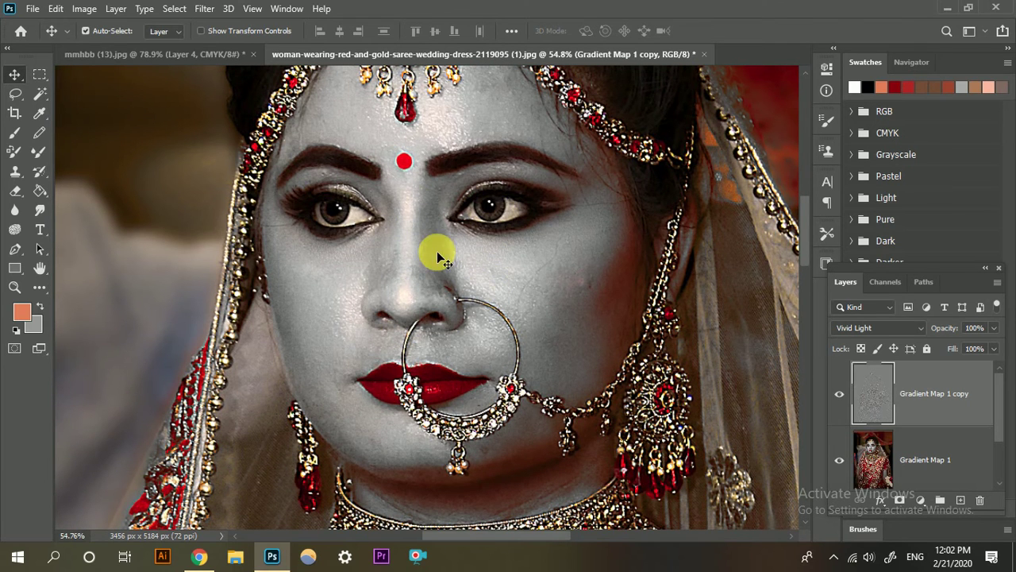
pyautogui.scroll(-2, 426, 272)
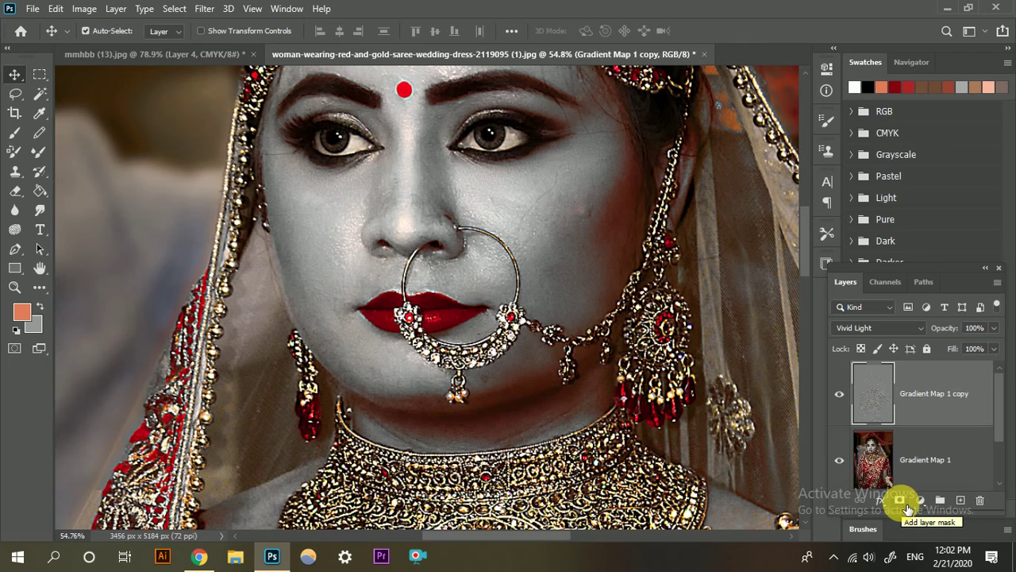
pyautogui.keyDown('alt'); pyautogui.click(901, 502); pyautogui.keyUp('alt')
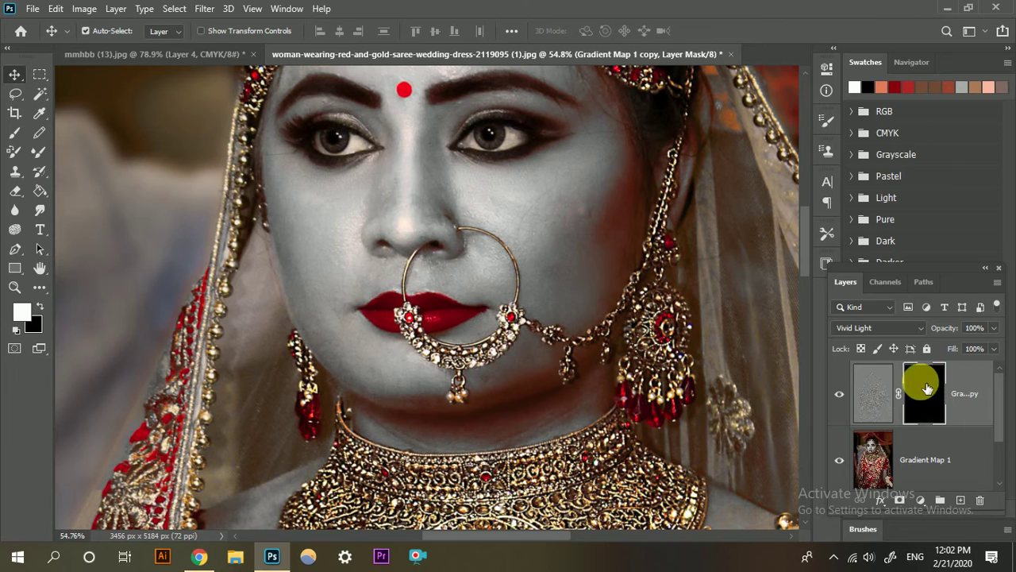
# Paint white on the layer mask with a 50 px soft round brush over the forehead pendant and the headpiece chain running right.
pyautogui.scroll(-3, 590, 317)
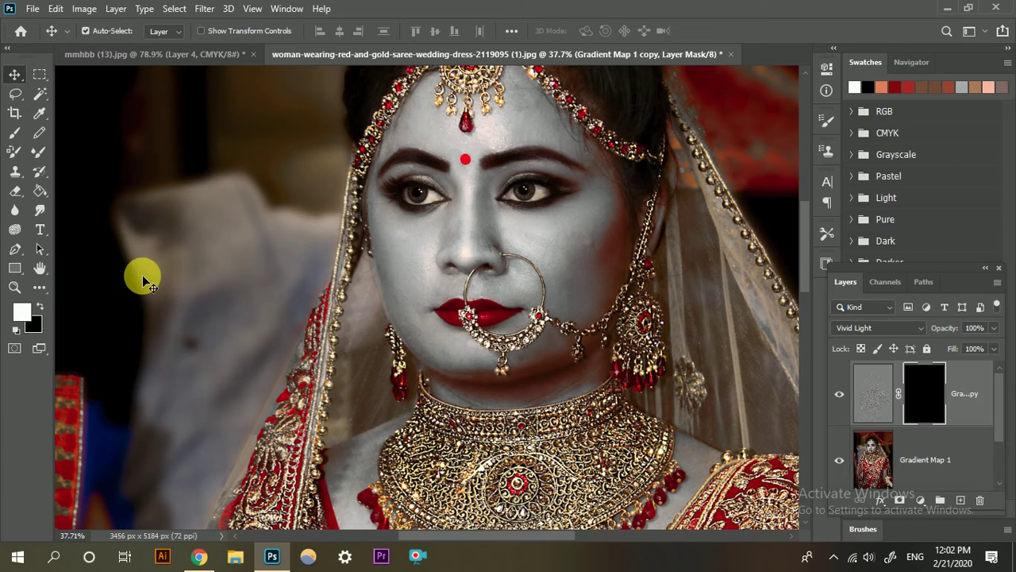
pyautogui.press('b')
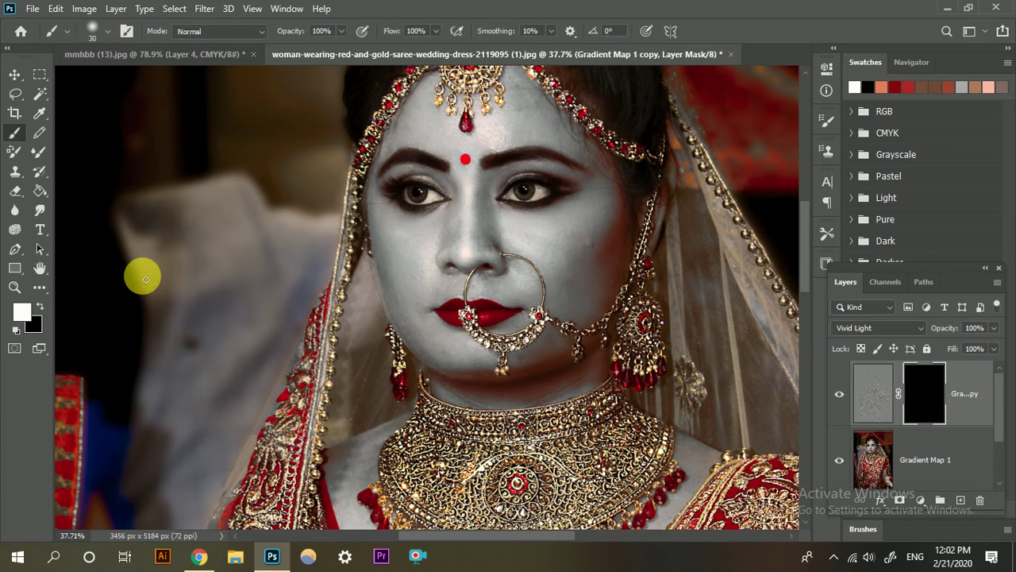
pyautogui.click(108, 31)
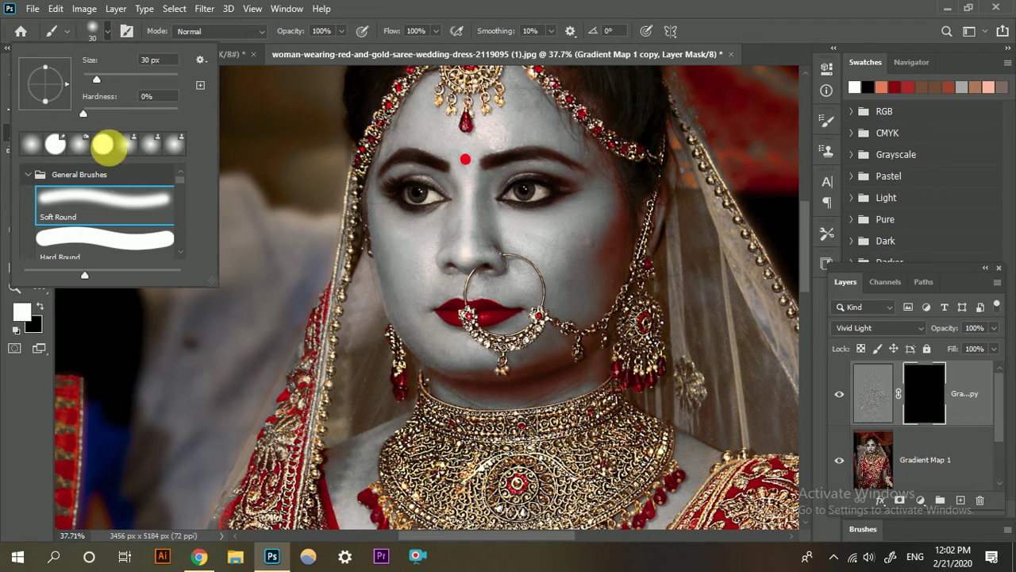
pyautogui.click(410, 10)
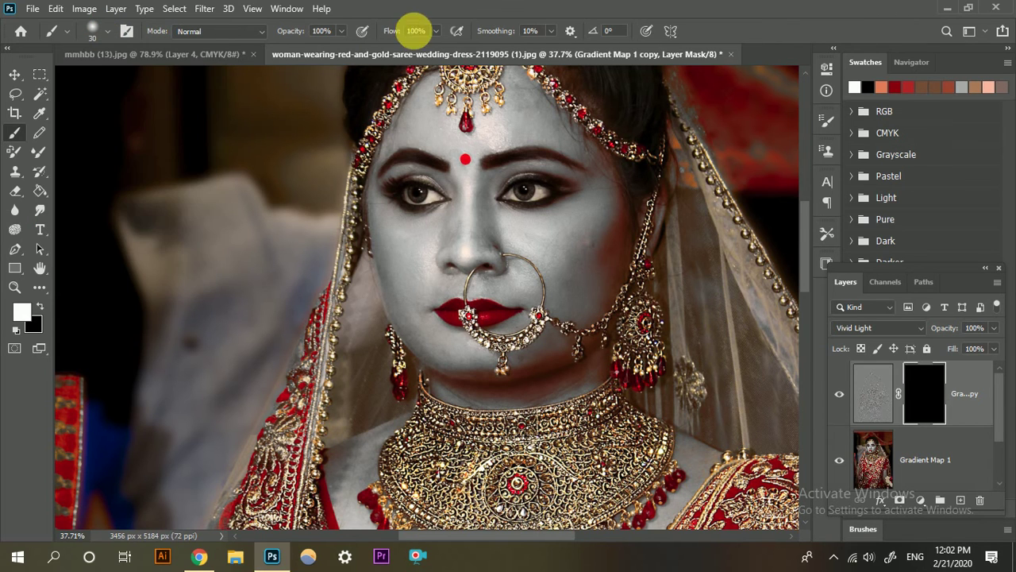
pyautogui.scroll(6, 561, 151)
pyautogui.scroll(4, 537, 154)
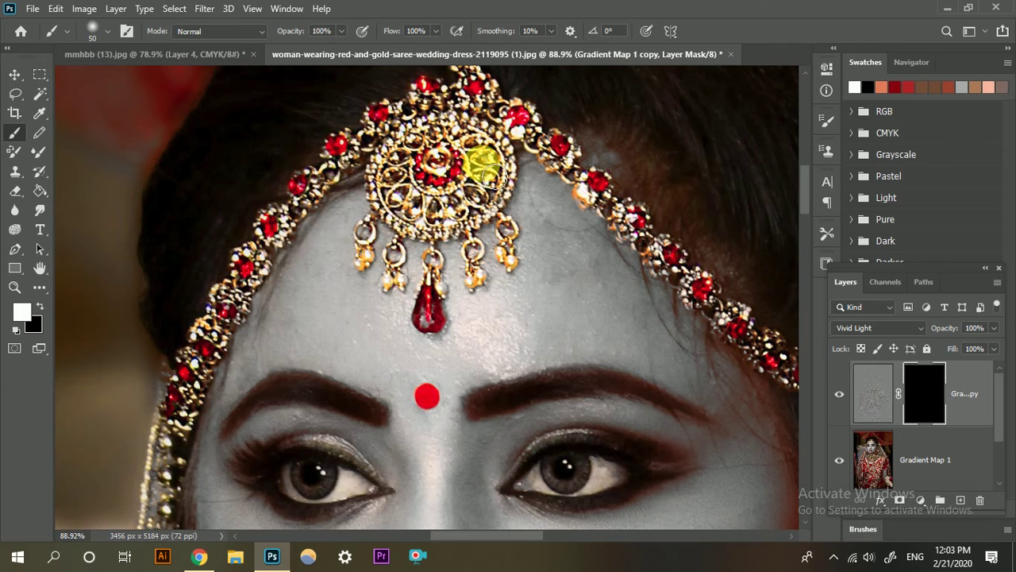
pyautogui.scroll(2, 451, 240)
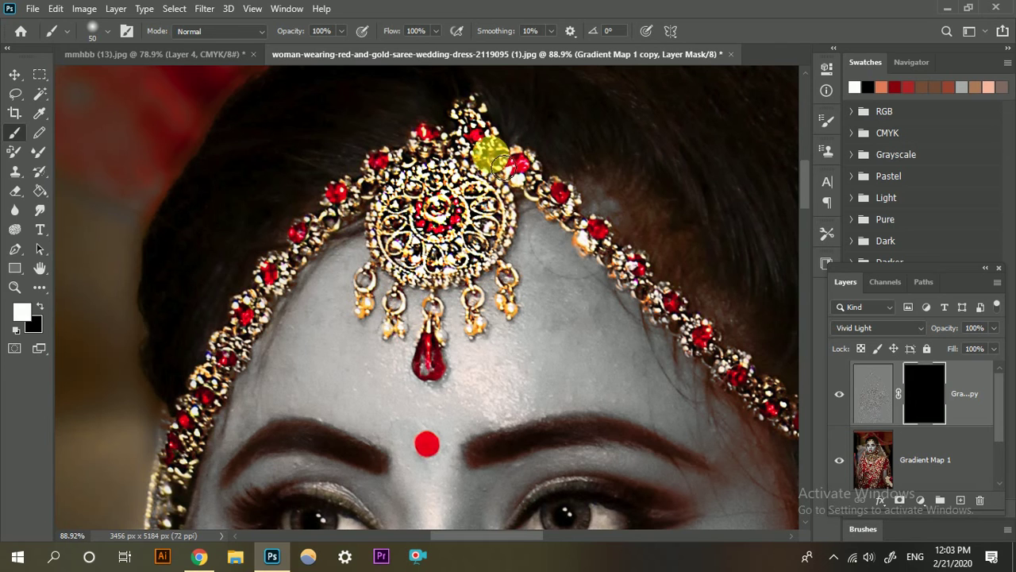
pyautogui.moveTo(503, 167)
pyautogui.mouseDown()
pyautogui.moveTo(637, 293)
pyautogui.moveTo(607, 256)
pyautogui.moveTo(683, 320)
pyautogui.moveTo(639, 277)
pyautogui.mouseUp()
pyautogui.hscroll(1, 603, 270)
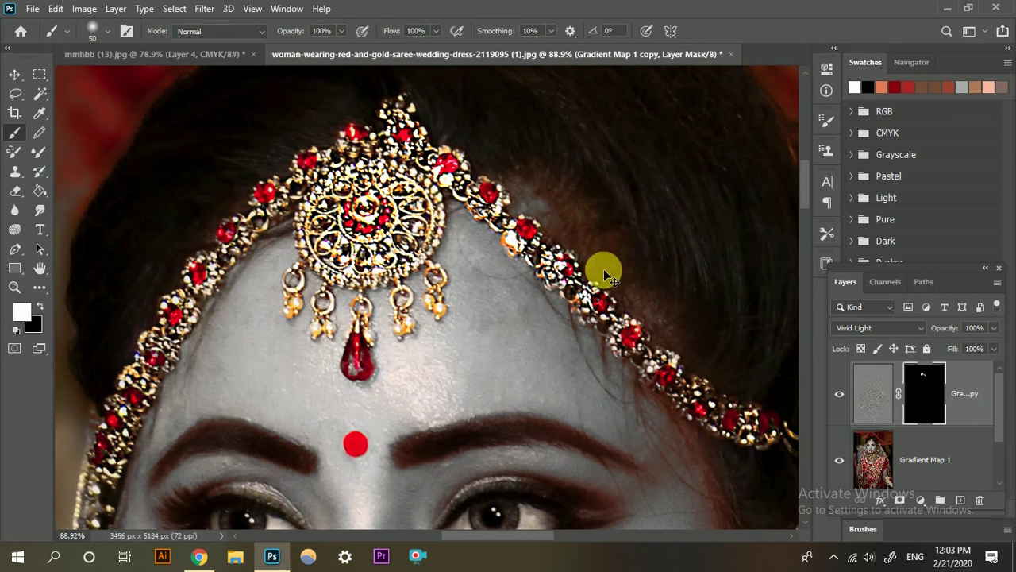
pyautogui.hscroll(2, 603, 269)
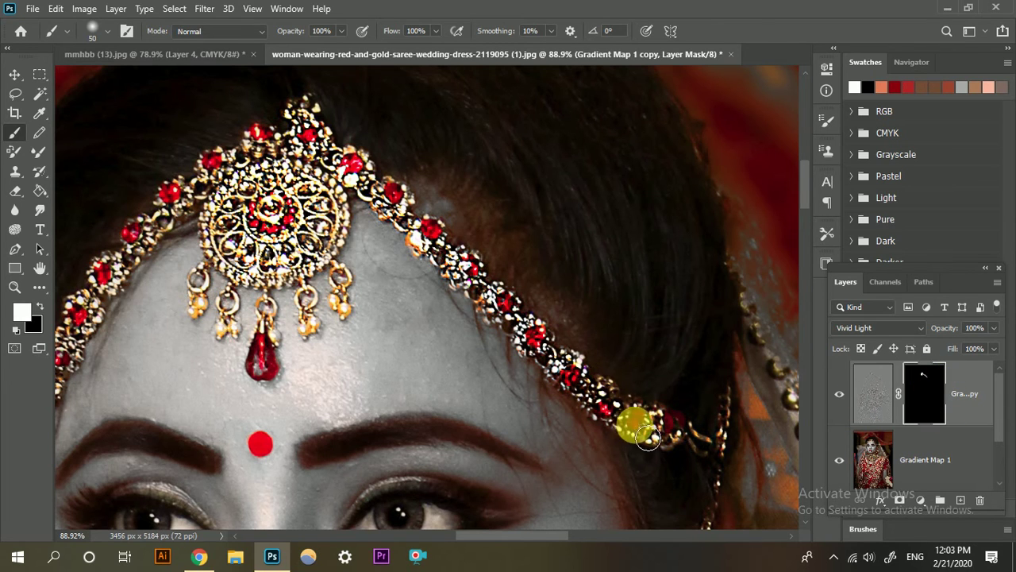
pyautogui.scroll(-2, 659, 409)
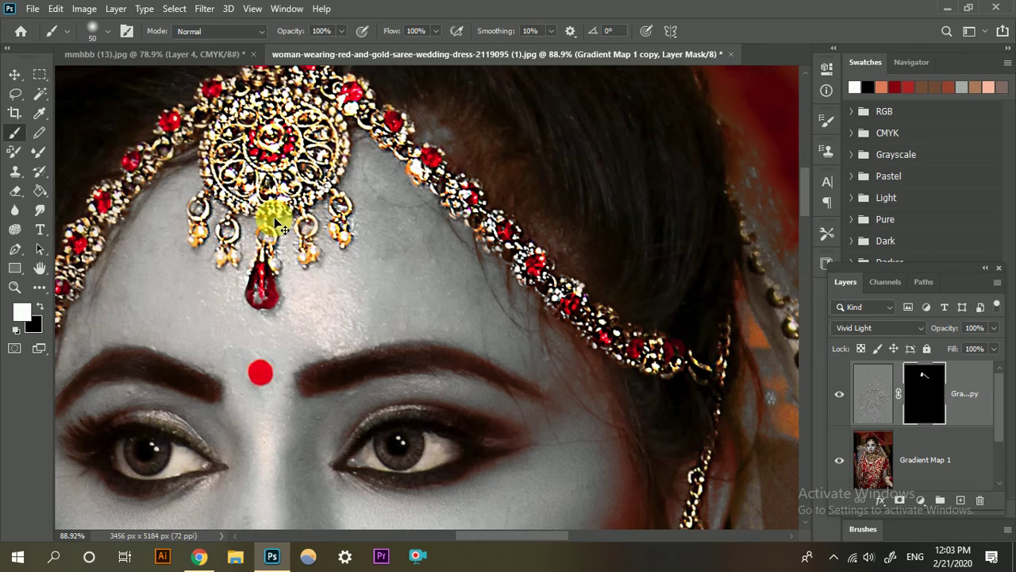
# Reveal the sharpening along the headpiece chain from the forehead pendant down to the temple on the image's left.
pyautogui.hscroll(-5, 274, 216)
pyautogui.scroll(1, 420, 142)
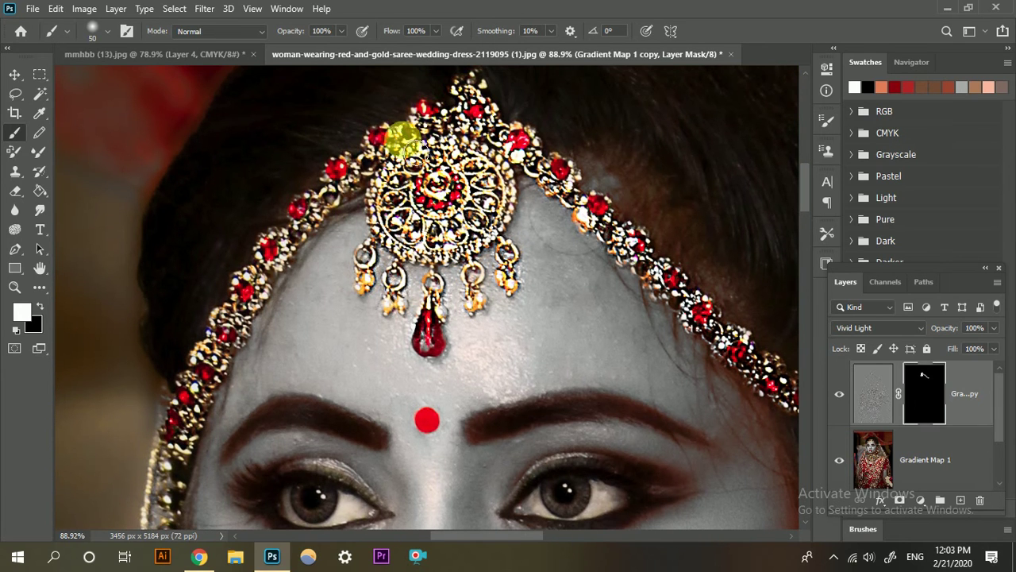
pyautogui.scroll(-2, 193, 401)
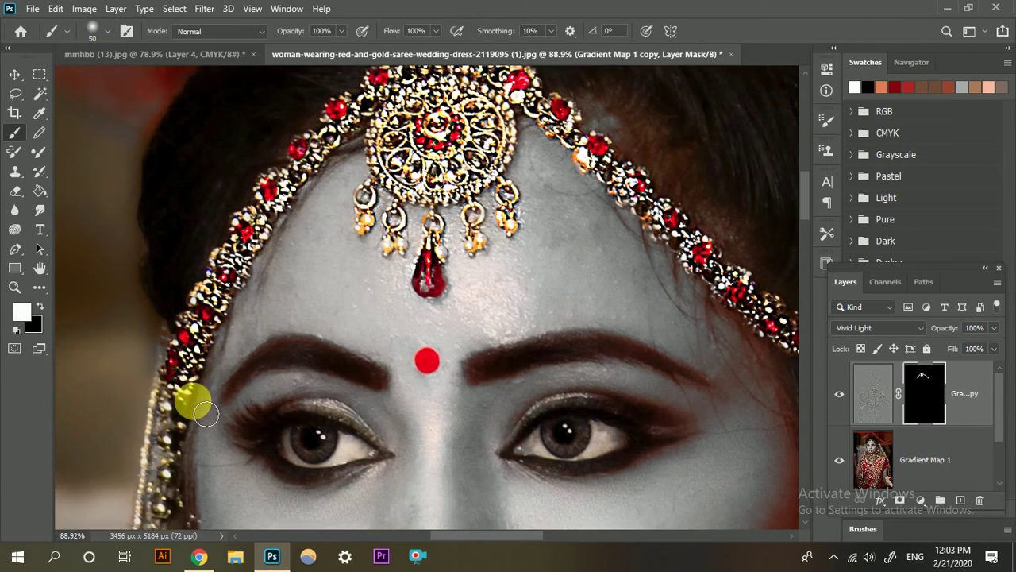
# Paint the mask white along the veil's beaded edge beside the cheek on the image's left.
pyautogui.scroll(-2, 164, 300)
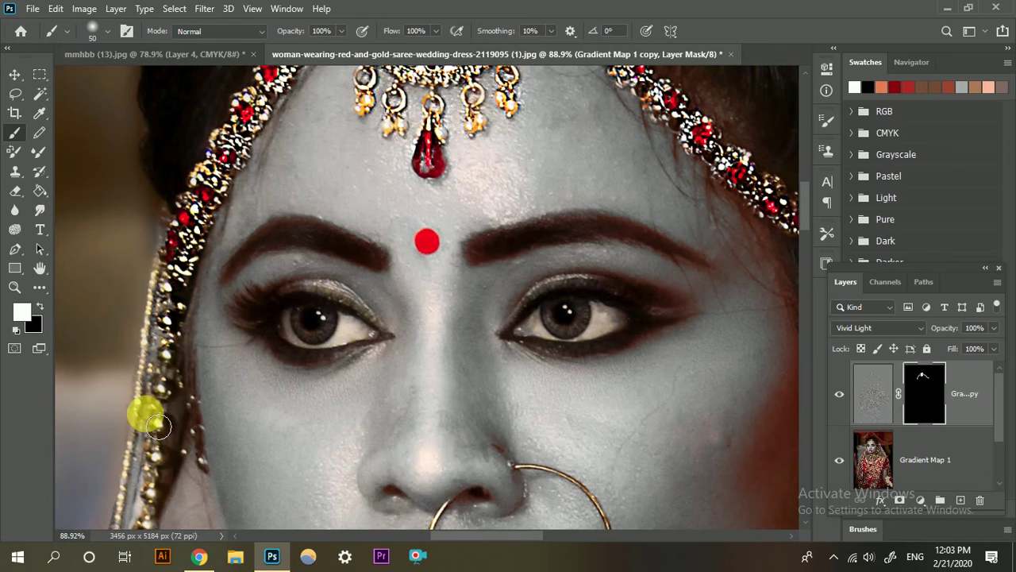
pyautogui.scroll(-2, 151, 357)
pyautogui.scroll(-2, 170, 299)
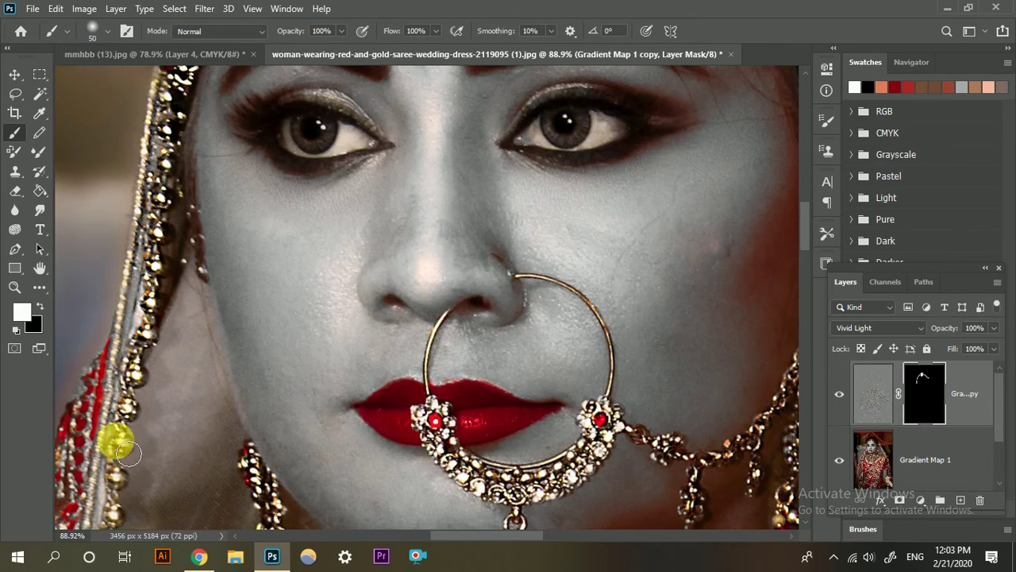
pyautogui.scroll(-2, 153, 367)
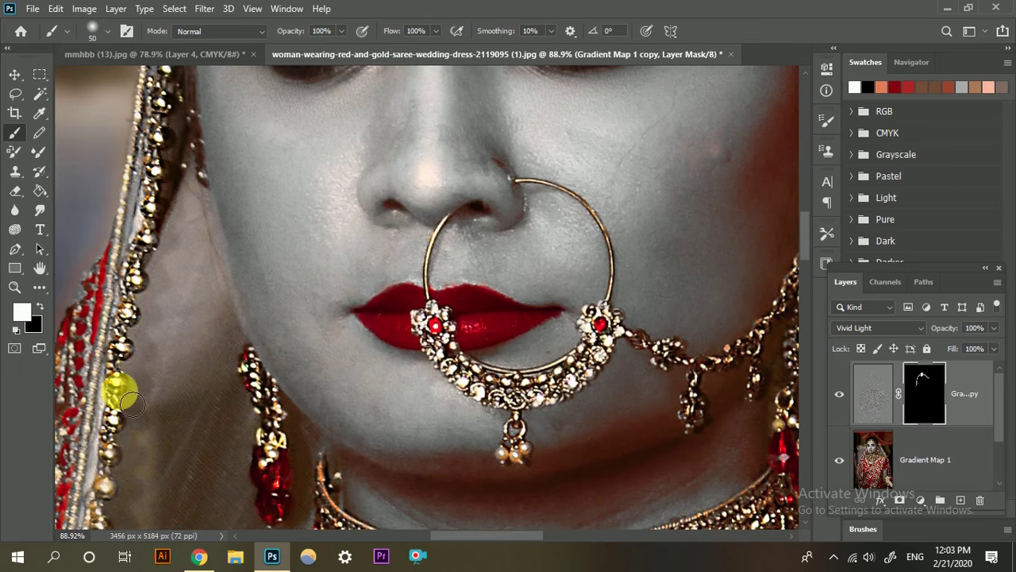
# Reveal the sharpening on the smaller earring, the nose ring and the chain linking the nose ring to the ear.
pyautogui.scroll(-3, 108, 413)
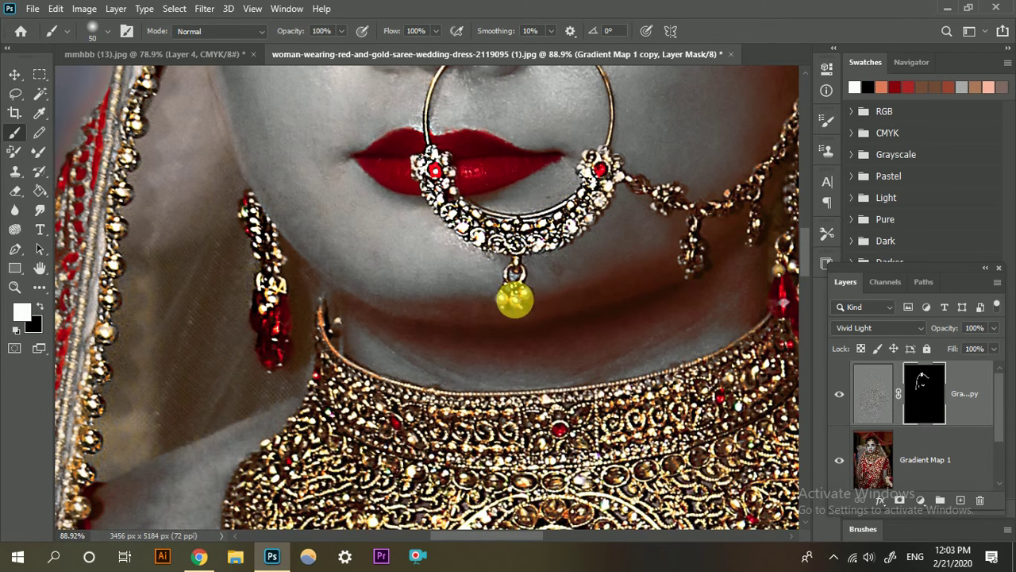
pyautogui.hscroll(2, 515, 299)
pyautogui.moveTo(599, 209)
pyautogui.mouseDown()
pyautogui.moveTo(641, 234)
pyautogui.moveTo(643, 266)
pyautogui.moveTo(690, 235)
pyautogui.moveTo(675, 216)
pyautogui.moveTo(705, 195)
pyautogui.mouseUp()
pyautogui.hscroll(2, 687, 235)
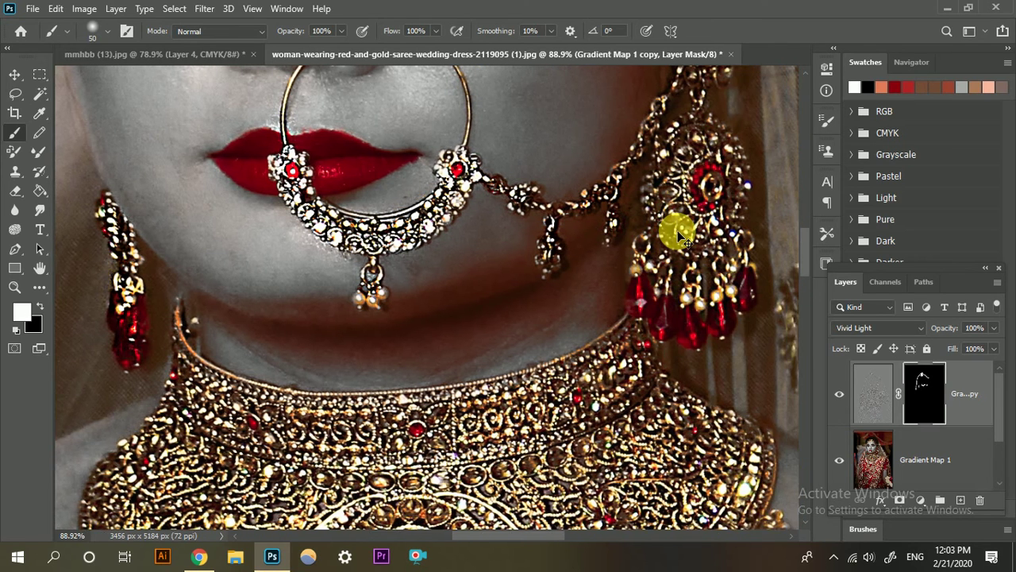
# Paint the mask white over the large earring with red drops and the chain above it.
pyautogui.scroll(2, 676, 215)
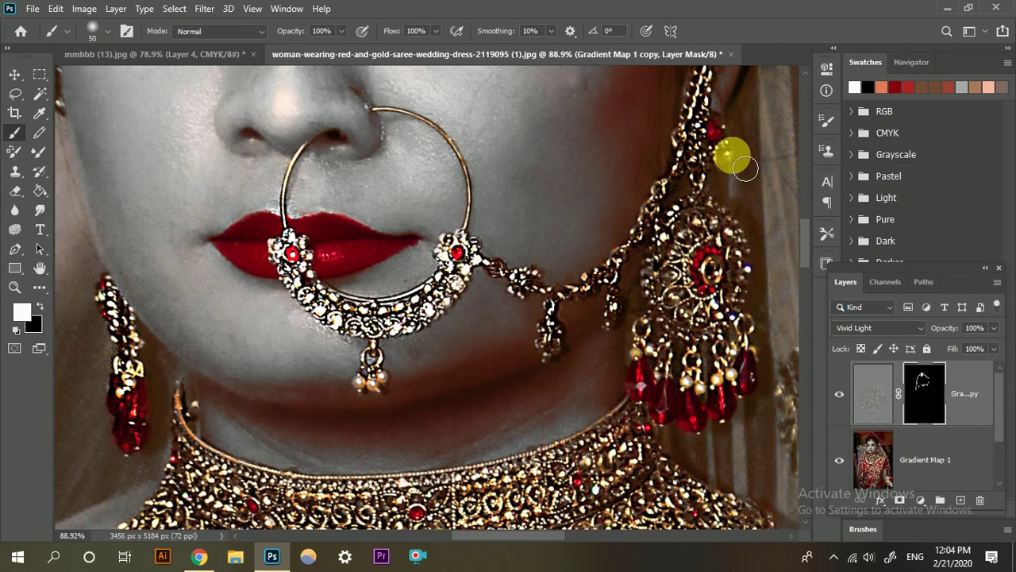
pyautogui.moveTo(744, 167)
pyautogui.mouseDown()
pyautogui.moveTo(696, 252)
pyautogui.moveTo(672, 343)
pyautogui.moveTo(689, 272)
pyautogui.moveTo(691, 315)
pyautogui.moveTo(736, 297)
pyautogui.moveTo(713, 258)
pyautogui.moveTo(753, 288)
pyautogui.moveTo(722, 300)
pyautogui.mouseUp()
pyautogui.scroll(-2, 718, 293)
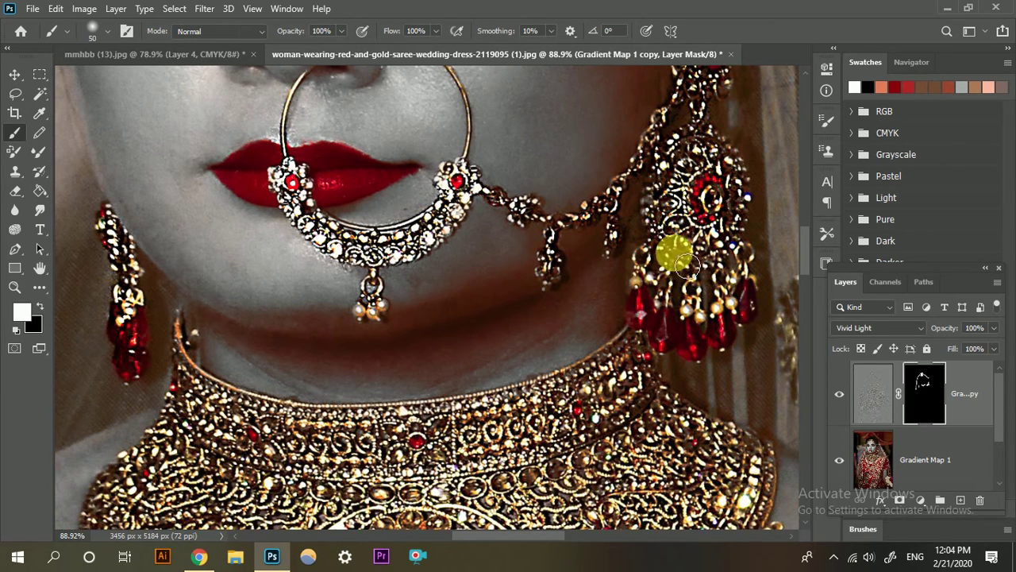
pyautogui.moveTo(674, 250)
pyautogui.mouseDown()
pyautogui.moveTo(679, 319)
pyautogui.moveTo(671, 313)
pyautogui.moveTo(682, 348)
pyautogui.moveTo(660, 336)
pyautogui.moveTo(725, 345)
pyautogui.moveTo(723, 357)
pyautogui.moveTo(696, 347)
pyautogui.moveTo(762, 335)
pyautogui.moveTo(743, 336)
pyautogui.moveTo(768, 307)
pyautogui.moveTo(754, 279)
pyautogui.moveTo(731, 299)
pyautogui.moveTo(748, 276)
pyautogui.mouseUp()
# Enlarge the brush and reveal the sharpening on the choker's collar band and upper plate.
pyautogui.scroll(-2, 715, 286)
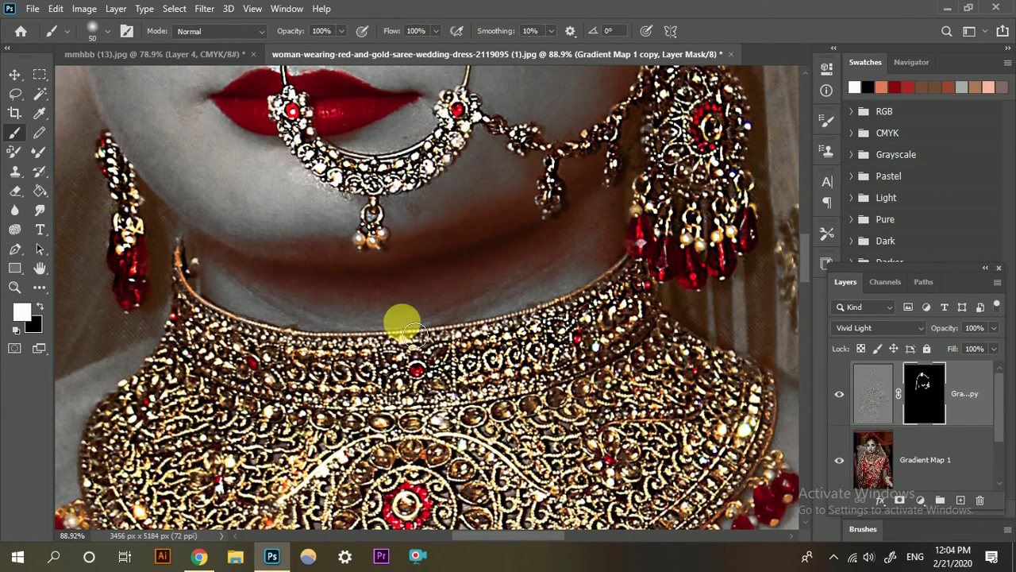
pyautogui.press(']')
pyautogui.press(']')
pyautogui.moveTo(205, 326)
pyautogui.mouseDown()
pyautogui.moveTo(236, 394)
pyautogui.moveTo(304, 407)
pyautogui.moveTo(309, 383)
pyautogui.moveTo(326, 374)
pyautogui.moveTo(502, 387)
pyautogui.moveTo(382, 353)
pyautogui.moveTo(307, 375)
pyautogui.moveTo(485, 371)
pyautogui.moveTo(629, 352)
pyautogui.moveTo(639, 321)
pyautogui.moveTo(311, 417)
pyautogui.moveTo(473, 379)
pyautogui.moveTo(349, 383)
pyautogui.moveTo(396, 300)
pyautogui.moveTo(287, 366)
pyautogui.moveTo(469, 300)
pyautogui.moveTo(275, 399)
pyautogui.moveTo(304, 319)
pyautogui.moveTo(396, 310)
pyautogui.moveTo(259, 302)
pyautogui.moveTo(231, 342)
pyautogui.moveTo(220, 328)
pyautogui.moveTo(175, 332)
pyautogui.moveTo(160, 309)
pyautogui.moveTo(179, 276)
pyautogui.moveTo(165, 302)
pyautogui.moveTo(130, 321)
pyautogui.moveTo(204, 281)
pyautogui.moveTo(188, 231)
pyautogui.moveTo(114, 324)
pyautogui.moveTo(123, 303)
pyautogui.moveTo(136, 312)
pyautogui.moveTo(130, 300)
pyautogui.moveTo(125, 382)
pyautogui.moveTo(208, 434)
pyautogui.moveTo(174, 397)
pyautogui.moveTo(137, 320)
pyautogui.moveTo(168, 411)
pyautogui.moveTo(214, 415)
pyautogui.moveTo(194, 403)
pyautogui.moveTo(212, 366)
pyautogui.moveTo(162, 258)
pyautogui.moveTo(268, 394)
pyautogui.moveTo(236, 342)
pyautogui.moveTo(398, 439)
pyautogui.moveTo(257, 353)
pyautogui.moveTo(585, 458)
pyautogui.moveTo(596, 439)
pyautogui.moveTo(422, 420)
pyautogui.moveTo(600, 368)
pyautogui.moveTo(274, 300)
pyautogui.moveTo(525, 257)
pyautogui.moveTo(295, 265)
pyautogui.moveTo(265, 295)
pyautogui.moveTo(244, 273)
pyautogui.moveTo(320, 272)
pyautogui.moveTo(411, 252)
pyautogui.mouseUp()
pyautogui.scroll(-1, 638, 317)
pyautogui.scroll(-1, 357, 385)
pyautogui.scroll(-2, 158, 370)
pyautogui.hscroll(-2, 202, 400)
pyautogui.scroll(-2, 193, 352)
# Paint the mask white over the rest of the choker plate and its red drops with a 200 px brush.
pyautogui.press(']')
pyautogui.press(']')
pyautogui.press(']')
pyautogui.press(']')
pyautogui.press(']')
pyautogui.press(']')
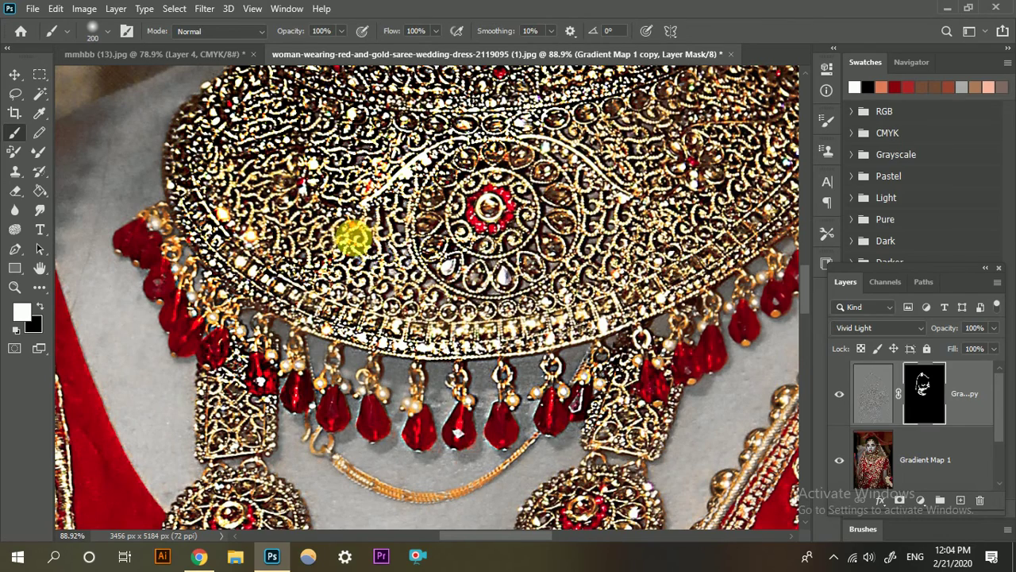
pyautogui.scroll(-4, 355, 236)
pyautogui.scroll(1, 346, 237)
pyautogui.moveTo(659, 271)
pyautogui.mouseDown()
pyautogui.moveTo(654, 231)
pyautogui.moveTo(630, 213)
pyautogui.moveTo(650, 315)
pyautogui.mouseUp()
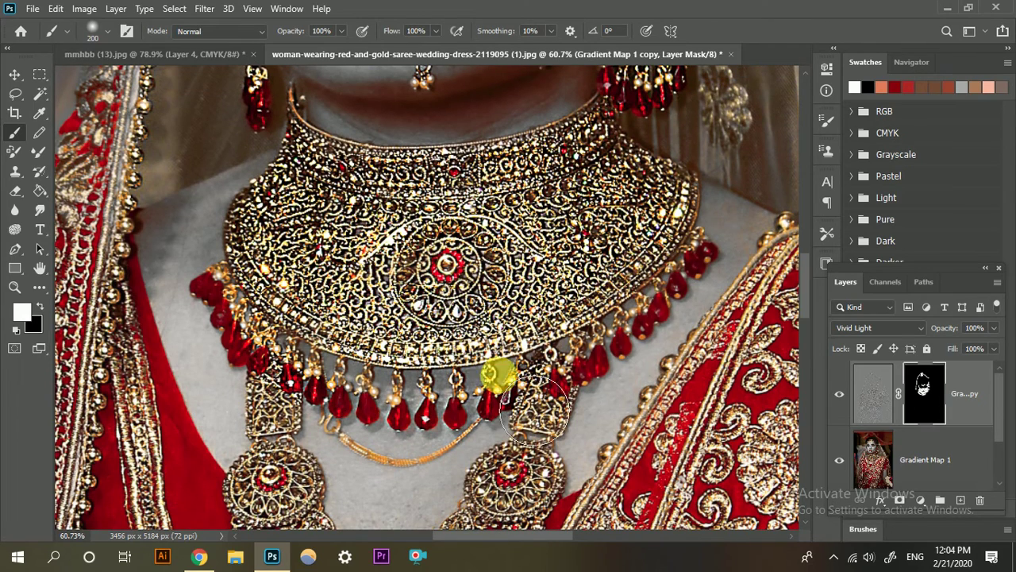
# Reveal the sharpening on the long necklace's medallions and hanging strands, and reduce the brush size to 100 px.
pyautogui.scroll(-3, 559, 371)
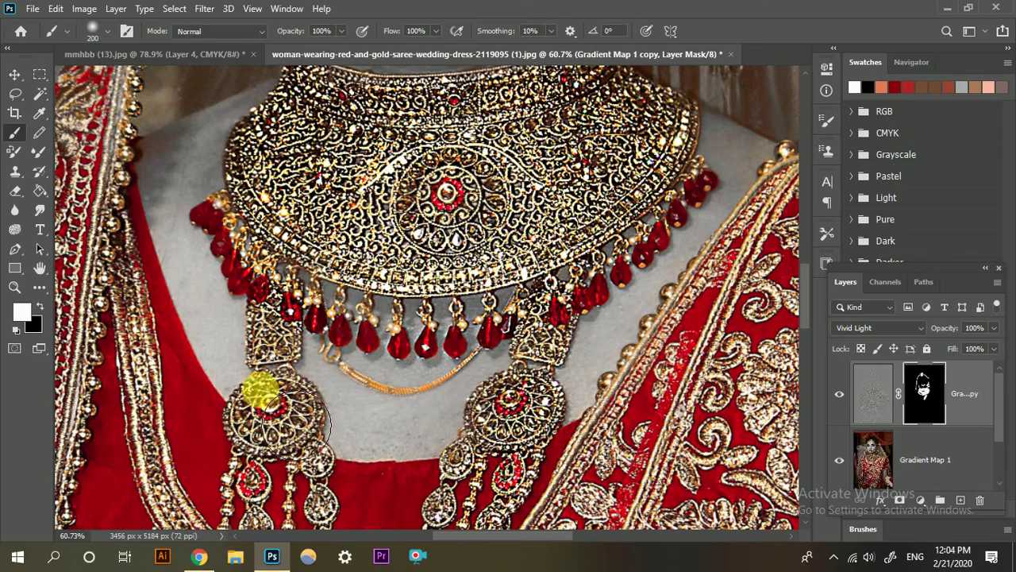
pyautogui.scroll(-3, 275, 453)
pyautogui.press('[')
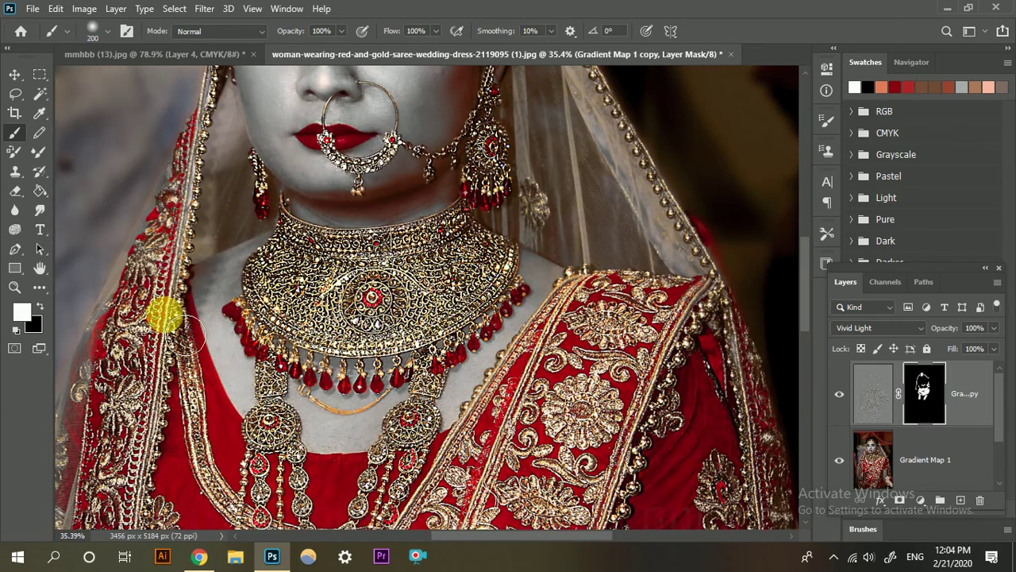
pyautogui.press('[')
pyautogui.press('[')
pyautogui.press('[')
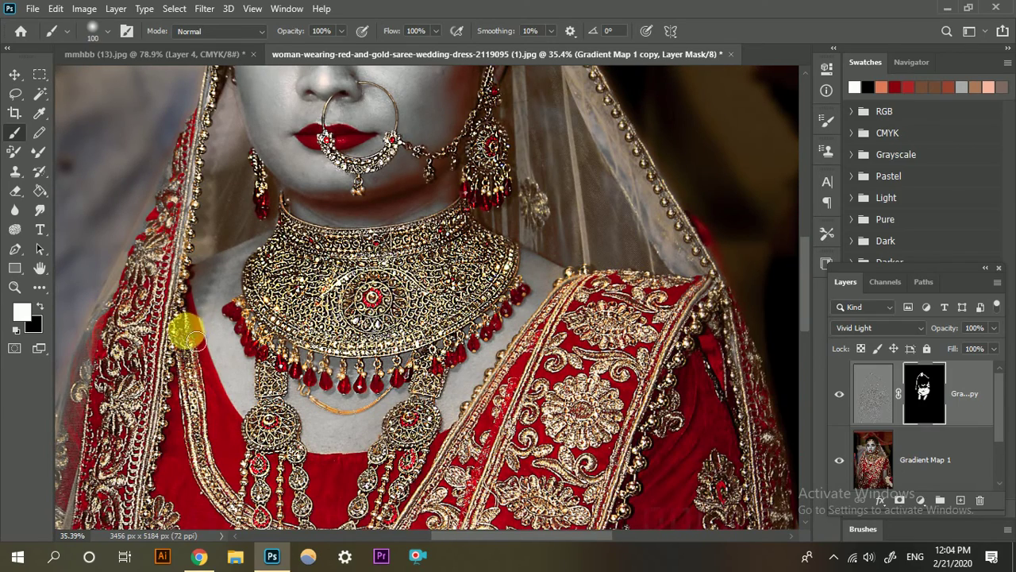
pyautogui.scroll(2, 186, 321)
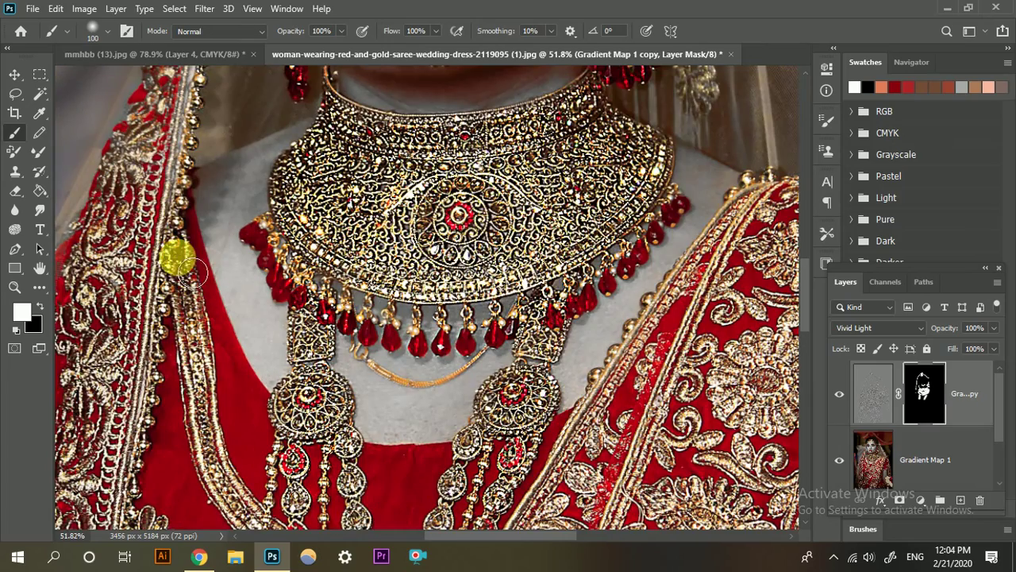
pyautogui.scroll(-2, 294, 341)
# Paint the mask white over both eyes and eyebrows with a 45 px brush to reveal their sharpening.
pyautogui.scroll(3, 346, 280)
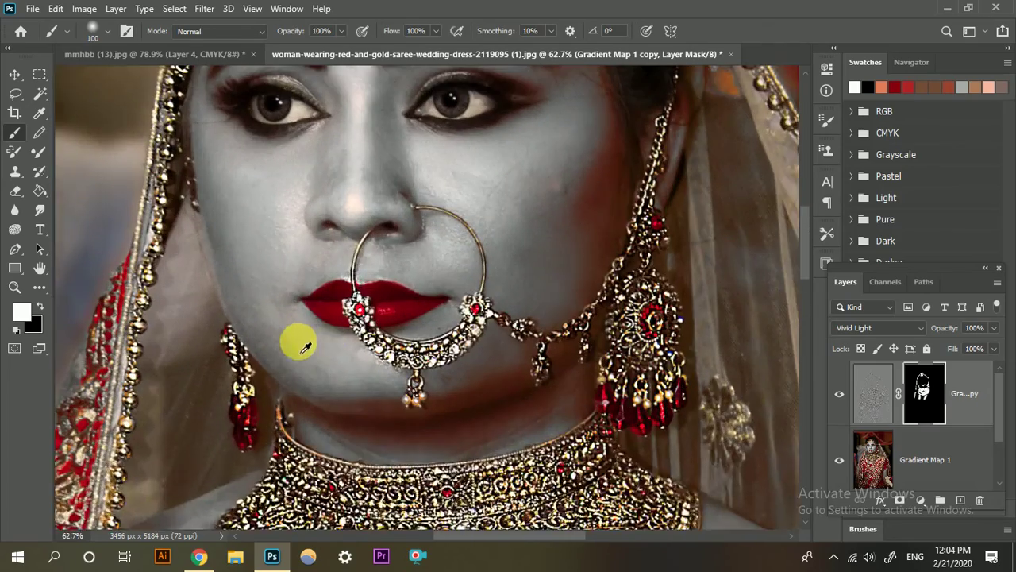
pyautogui.scroll(-1, 295, 341)
pyautogui.scroll(3, 354, 363)
pyautogui.scroll(5, 409, 385)
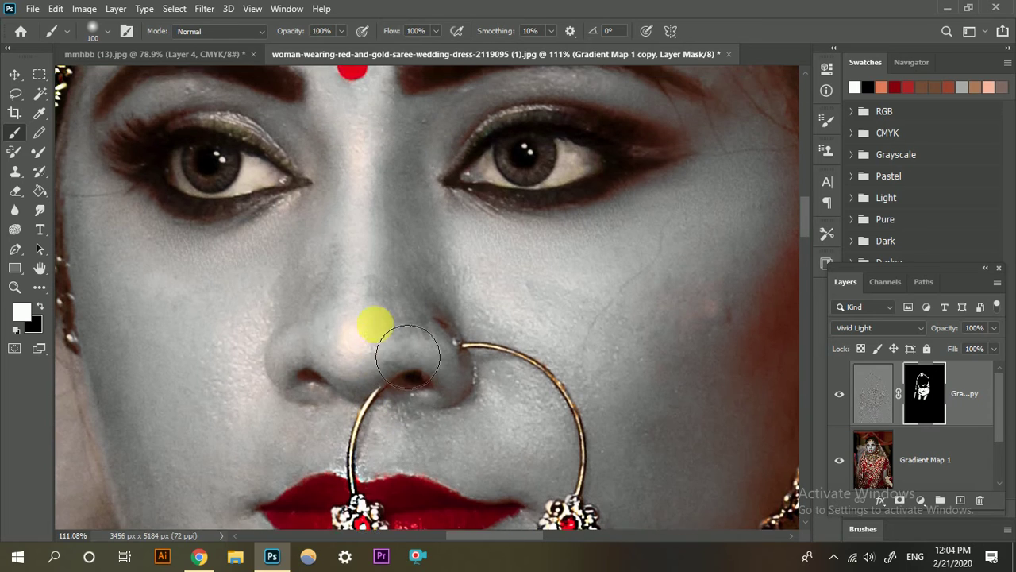
pyautogui.press('[')
pyautogui.press('[')
pyautogui.press('[')
pyautogui.press('[')
pyautogui.press('[')
pyautogui.press('[')
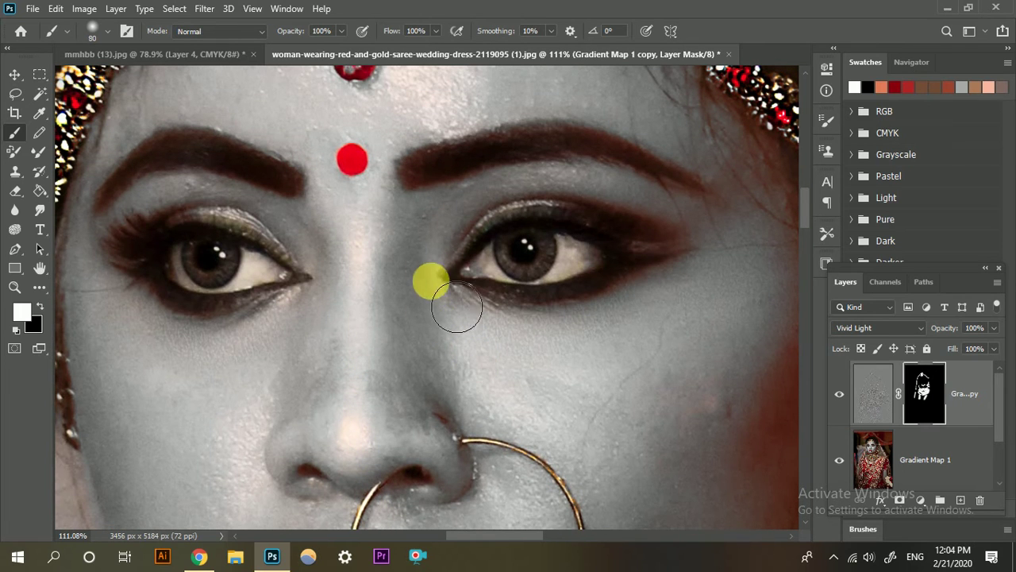
pyautogui.moveTo(447, 182)
pyautogui.mouseDown()
pyautogui.moveTo(538, 156)
pyautogui.moveTo(506, 162)
pyautogui.moveTo(611, 160)
pyautogui.moveTo(556, 163)
pyautogui.moveTo(715, 205)
pyautogui.mouseUp()
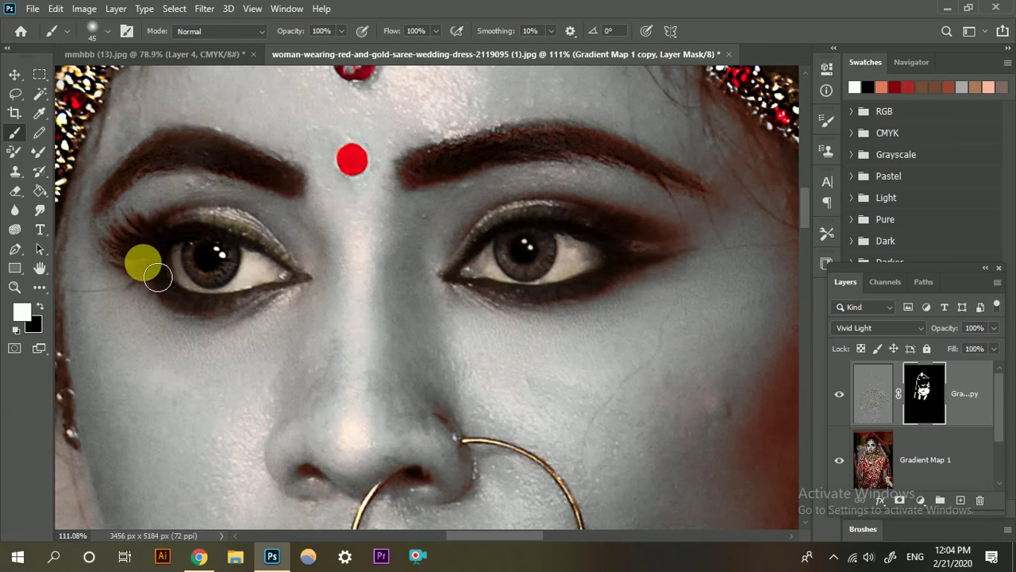
pyautogui.moveTo(515, 251)
pyautogui.mouseDown()
pyautogui.moveTo(526, 272)
pyautogui.moveTo(538, 234)
pyautogui.mouseUp()
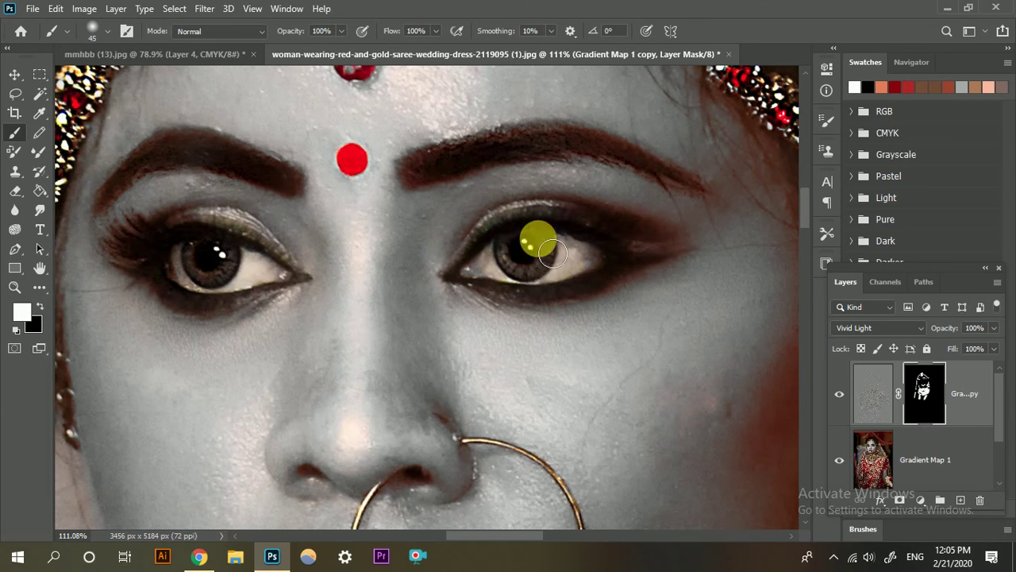
# Examine the whole sharpened portrait and the layers beneath the High Pass layer.
pyautogui.keyDown('alt'); pyautogui.scroll(-5, 646, 254); pyautogui.keyUp('alt')
pyautogui.keyDown('alt'); pyautogui.scroll(-6, 573, 328); pyautogui.keyUp('alt')
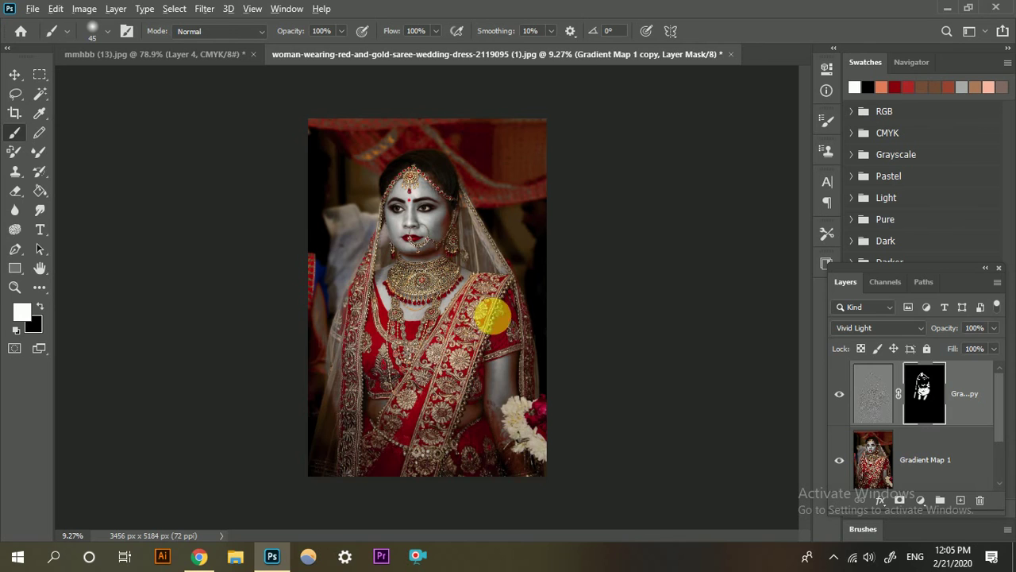
pyautogui.keyDown('alt'); pyautogui.scroll(3, 477, 325); pyautogui.keyUp('alt')
pyautogui.hscroll(-3, 343, 318)
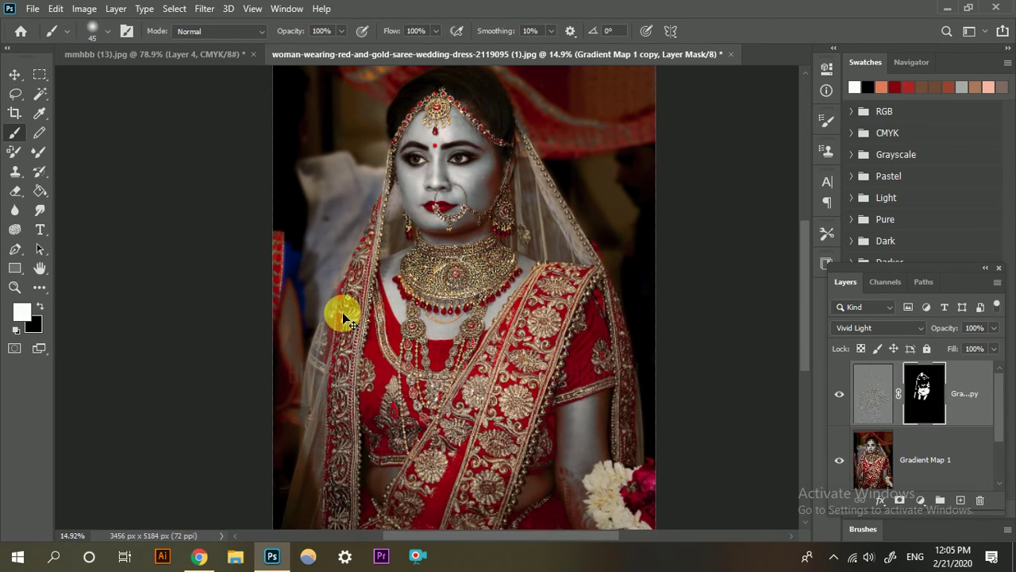
pyautogui.scroll(3, 420, 284)
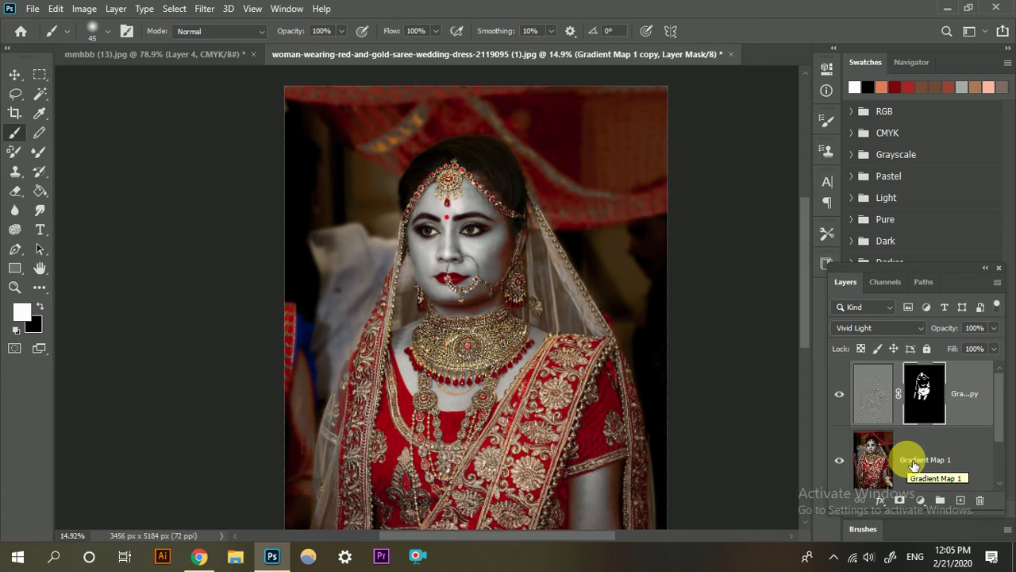
pyautogui.scroll(-1, 945, 467)
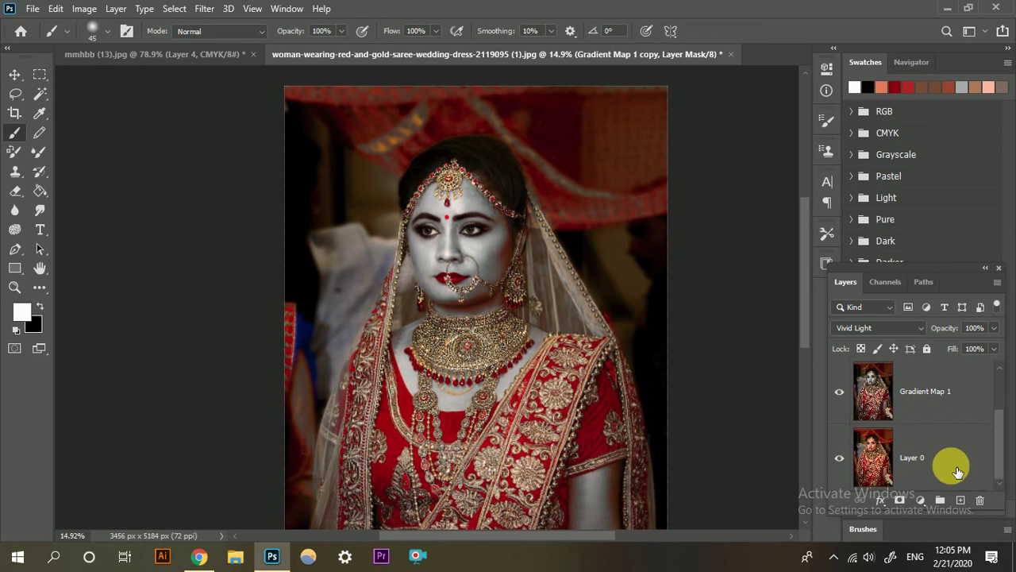